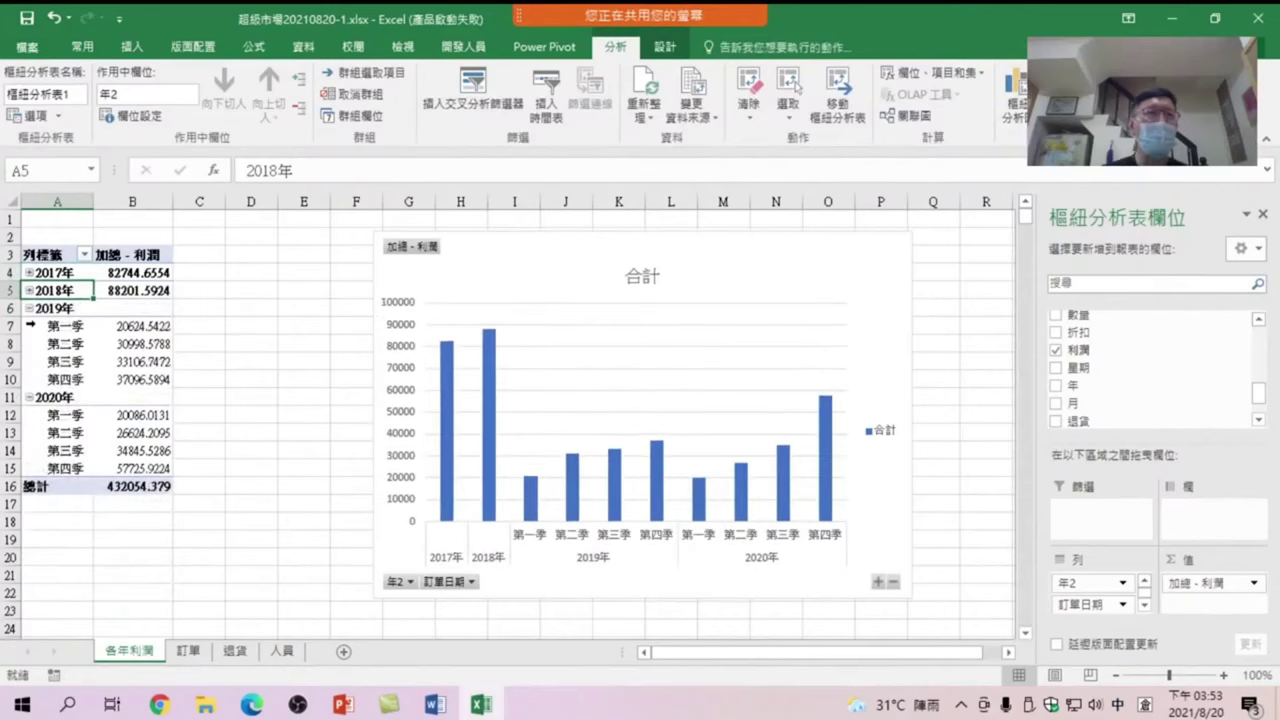
Collapse 2019年 and 2020年 into single yearly profit totals, then go to the 訂單 sheet
{"action": "left_click", "coordinate": [29, 309]}
{"action": "left_click", "coordinate": [29, 327]}
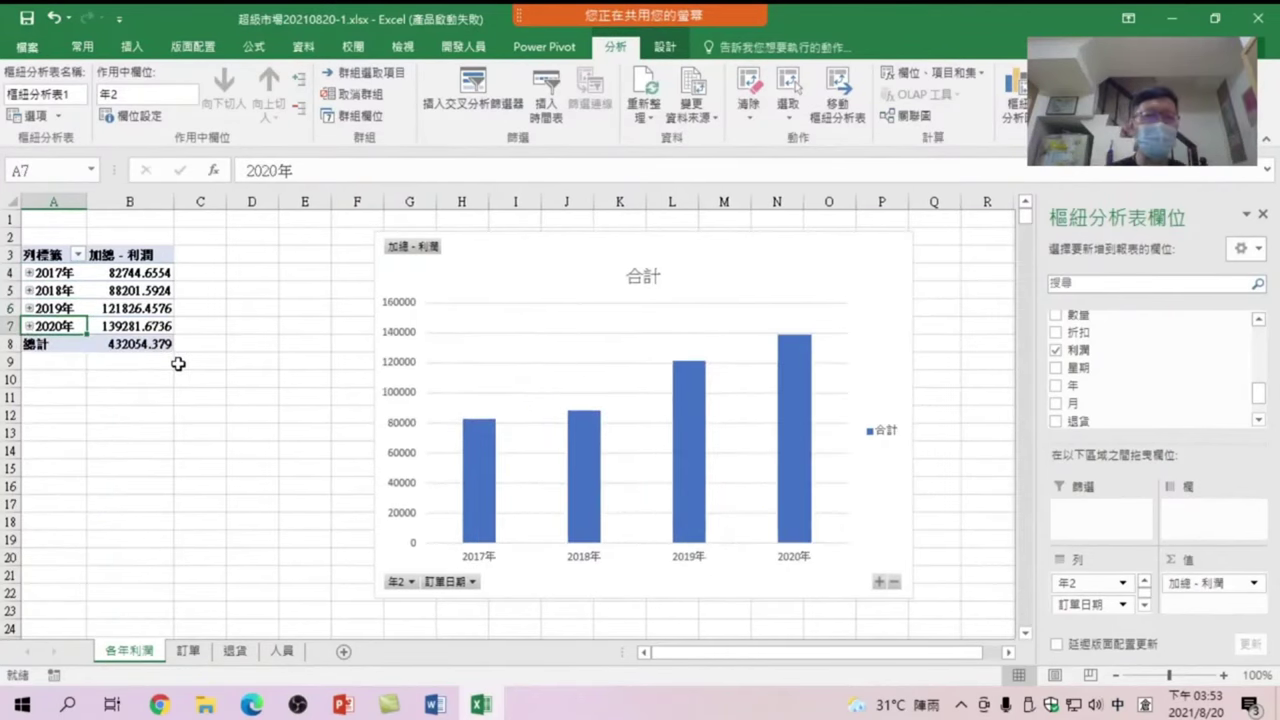
{"action": "left_click", "coordinate": [187, 651]}
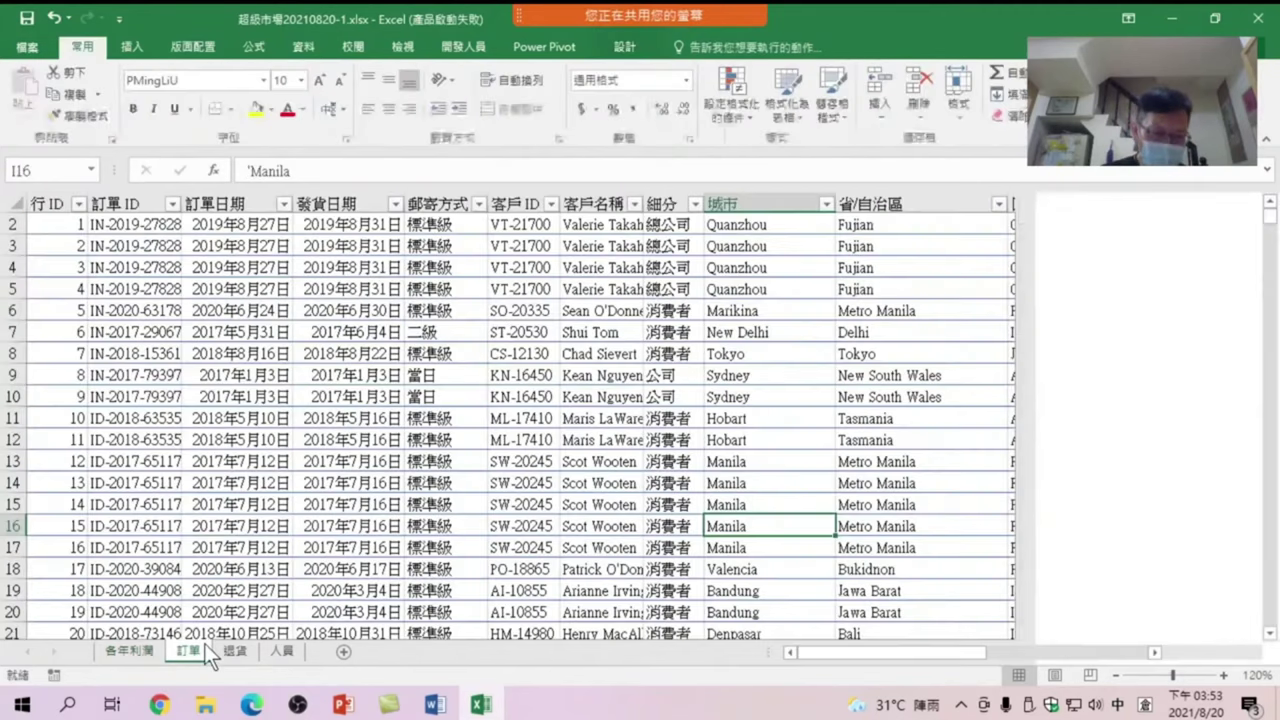
Select a cell inside the 訂單 order data and bring up the Insert (插入) ribbon
{"action": "left_click", "coordinate": [448, 289]}
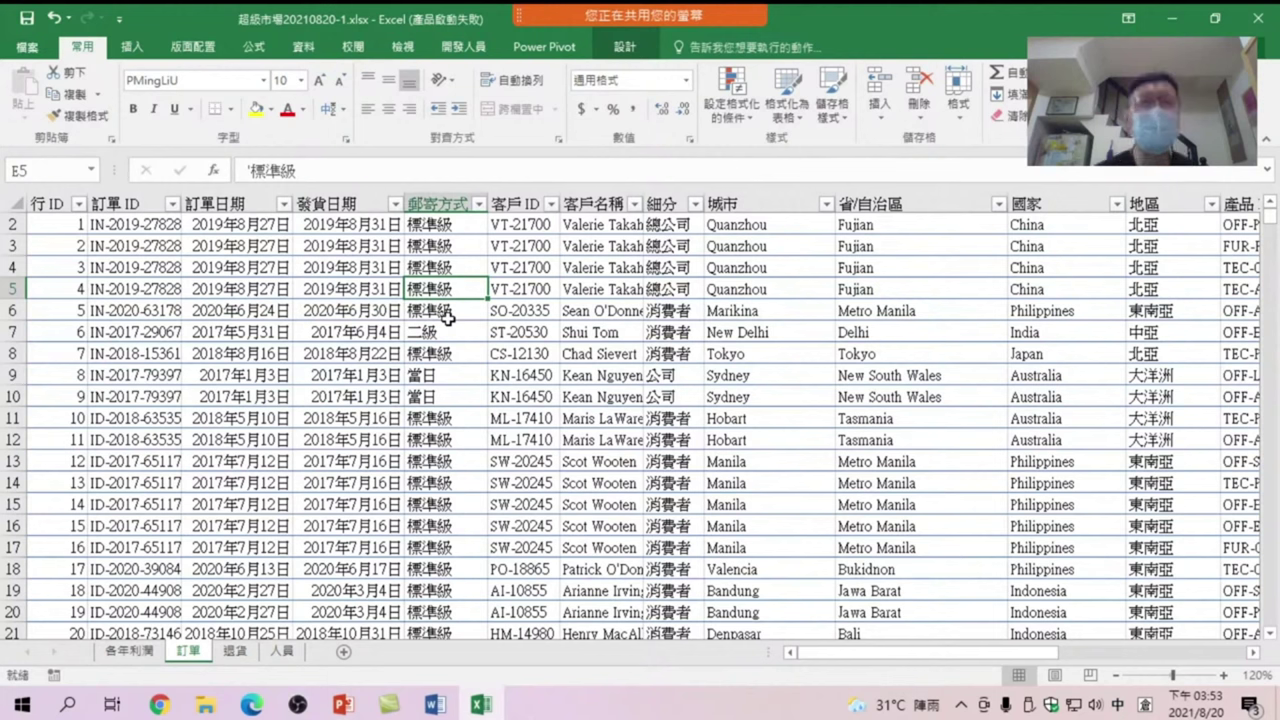
{"action": "left_click", "coordinate": [422, 399]}
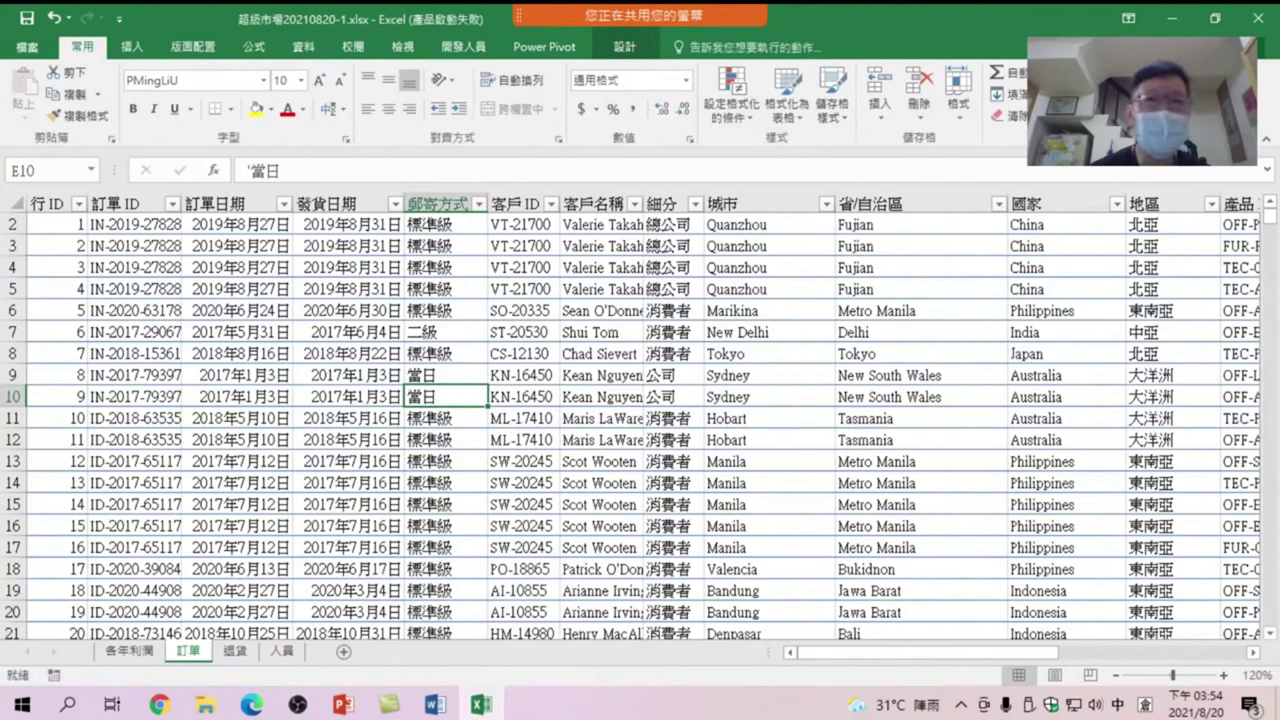
{"action": "mouse_move", "coordinate": [640, 72]}
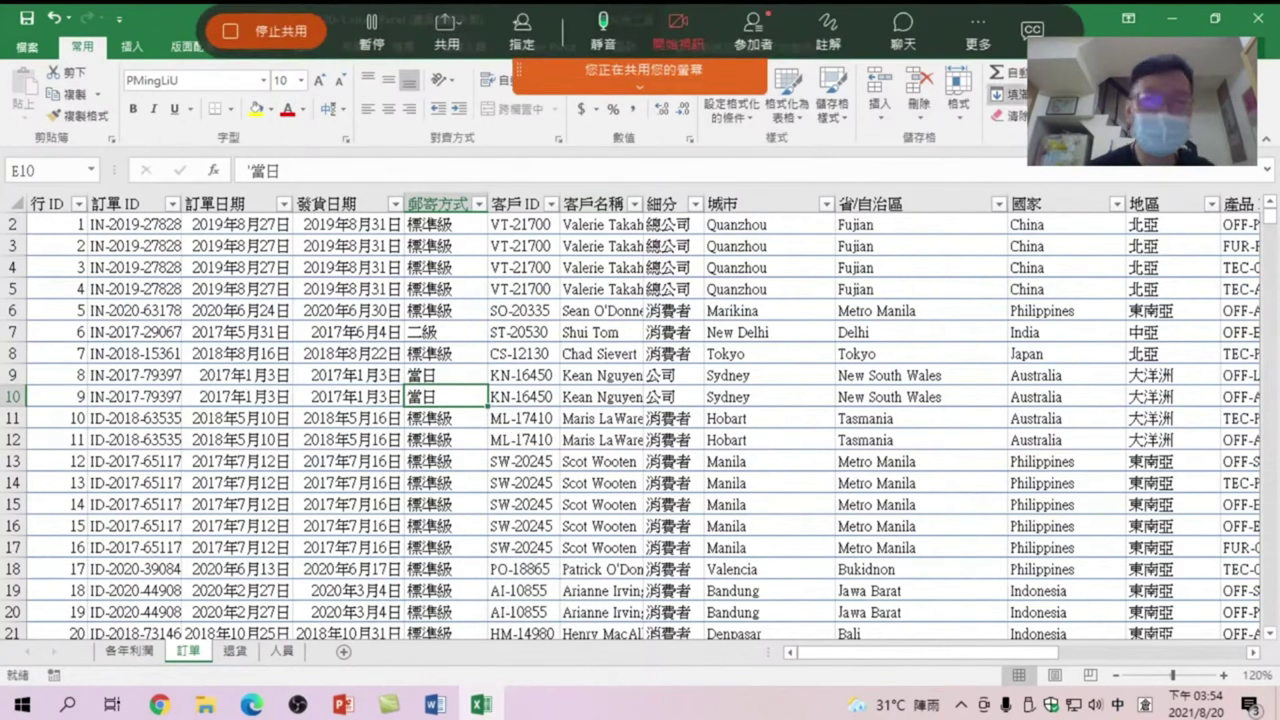
{"action": "left_click", "coordinate": [530, 481]}
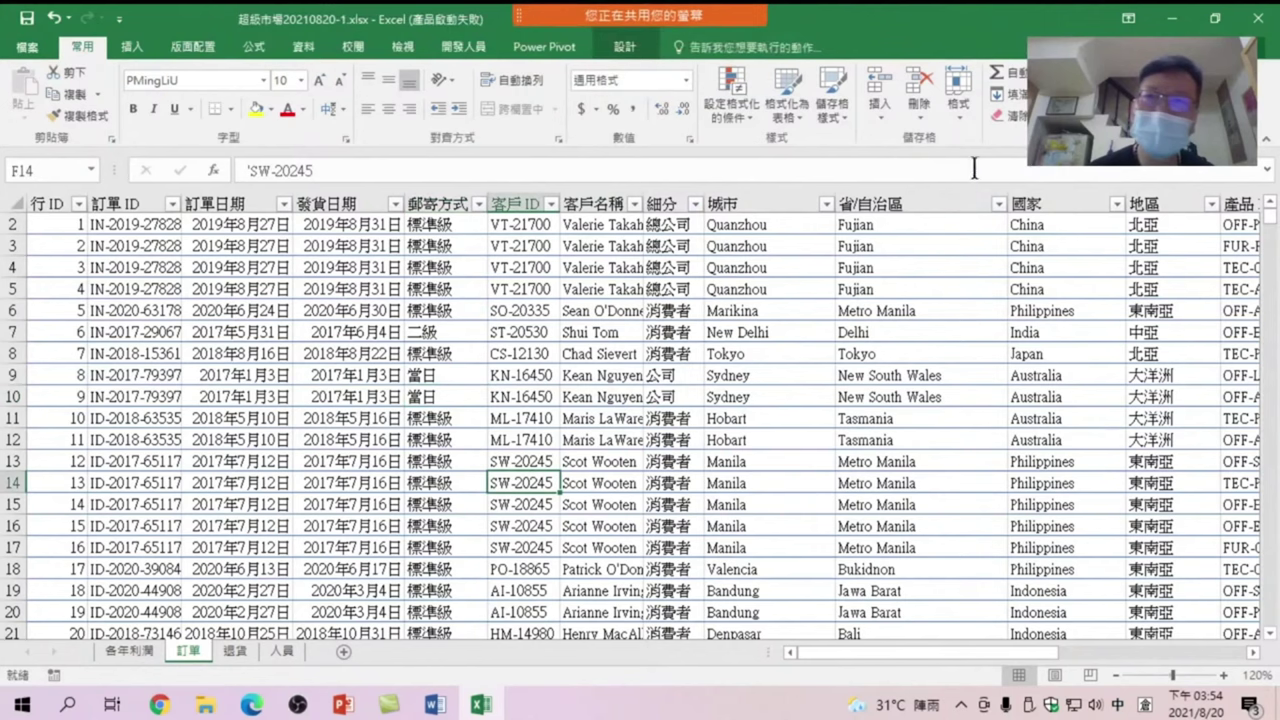
{"action": "left_click", "coordinate": [128, 47]}
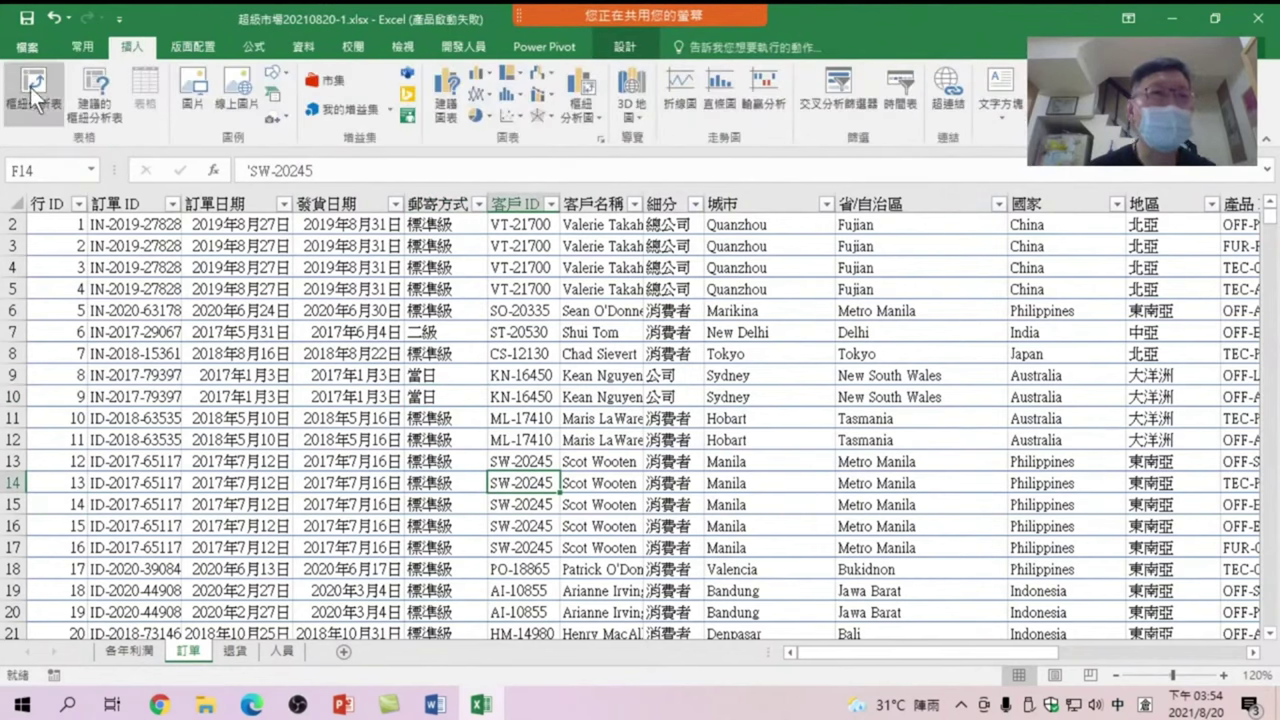
Create an empty PivotTable from the 訂單 order range on new sheet 工作表2
{"action": "key", "text": "Left"}
{"action": "key", "text": "Up"}
{"action": "key", "text": "Up"}
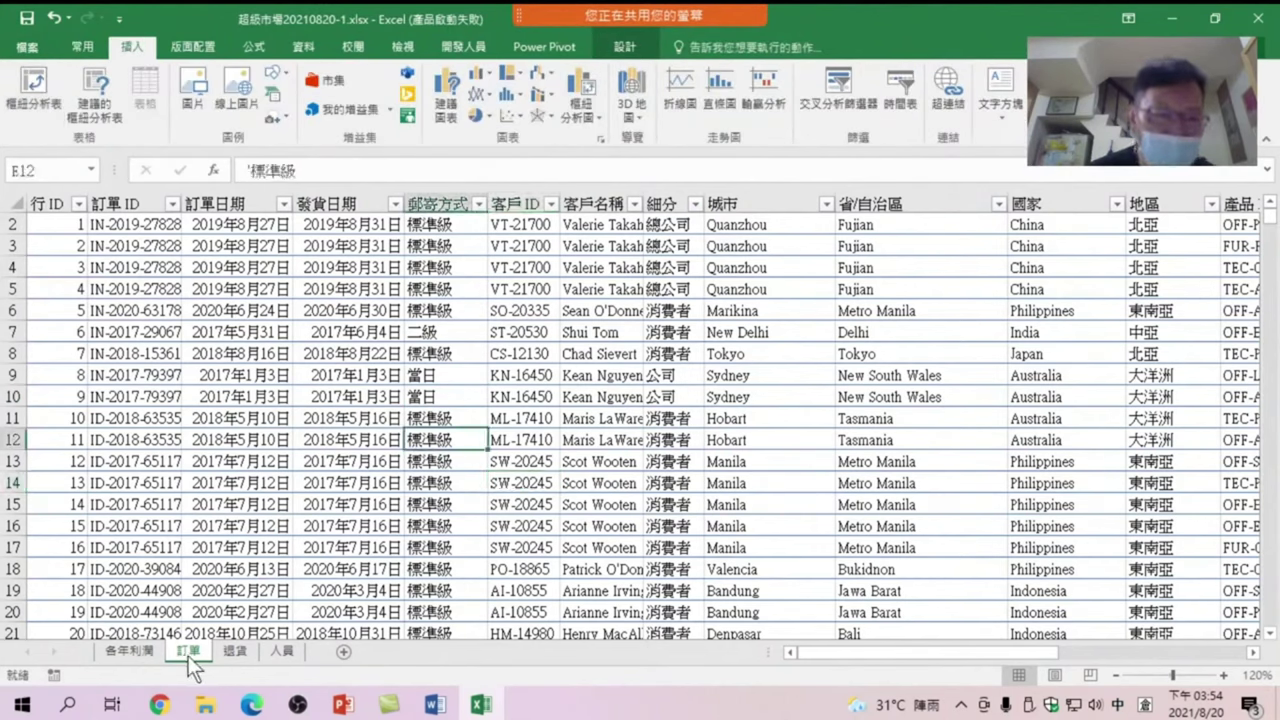
{"action": "left_click", "coordinate": [570, 425]}
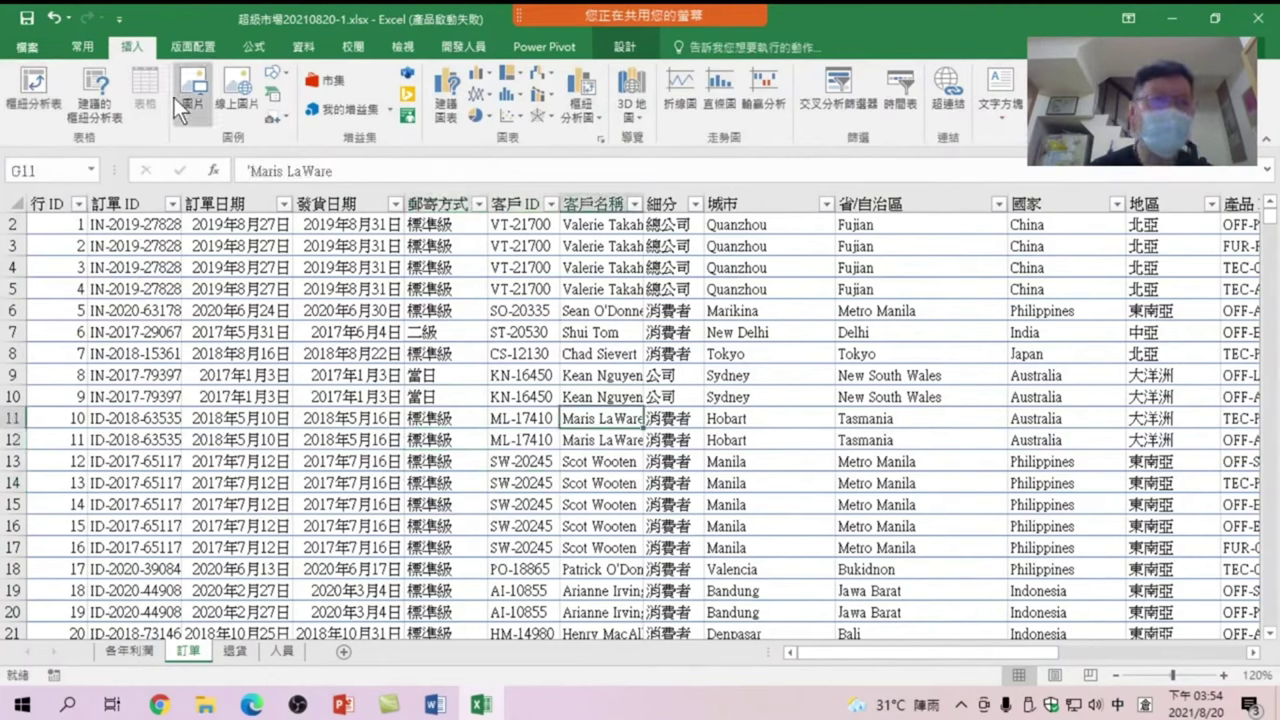
{"action": "left_click", "coordinate": [36, 76]}
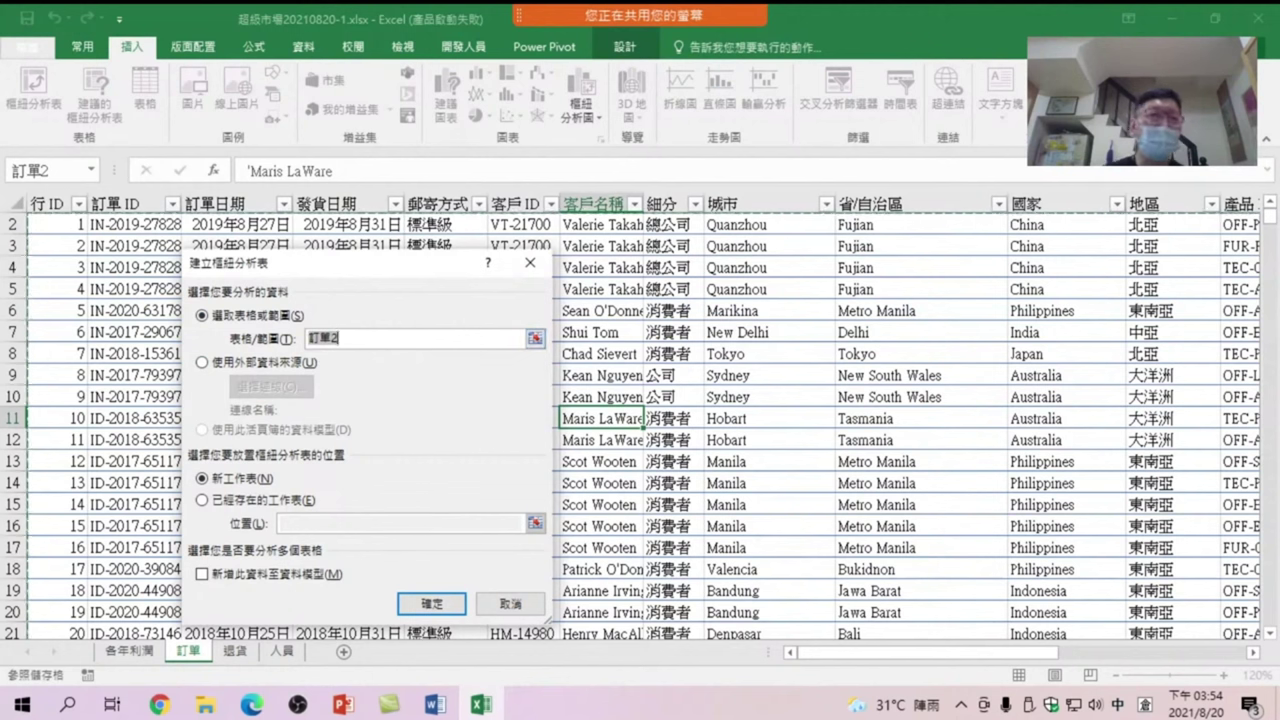
{"action": "left_click", "coordinate": [439, 603]}
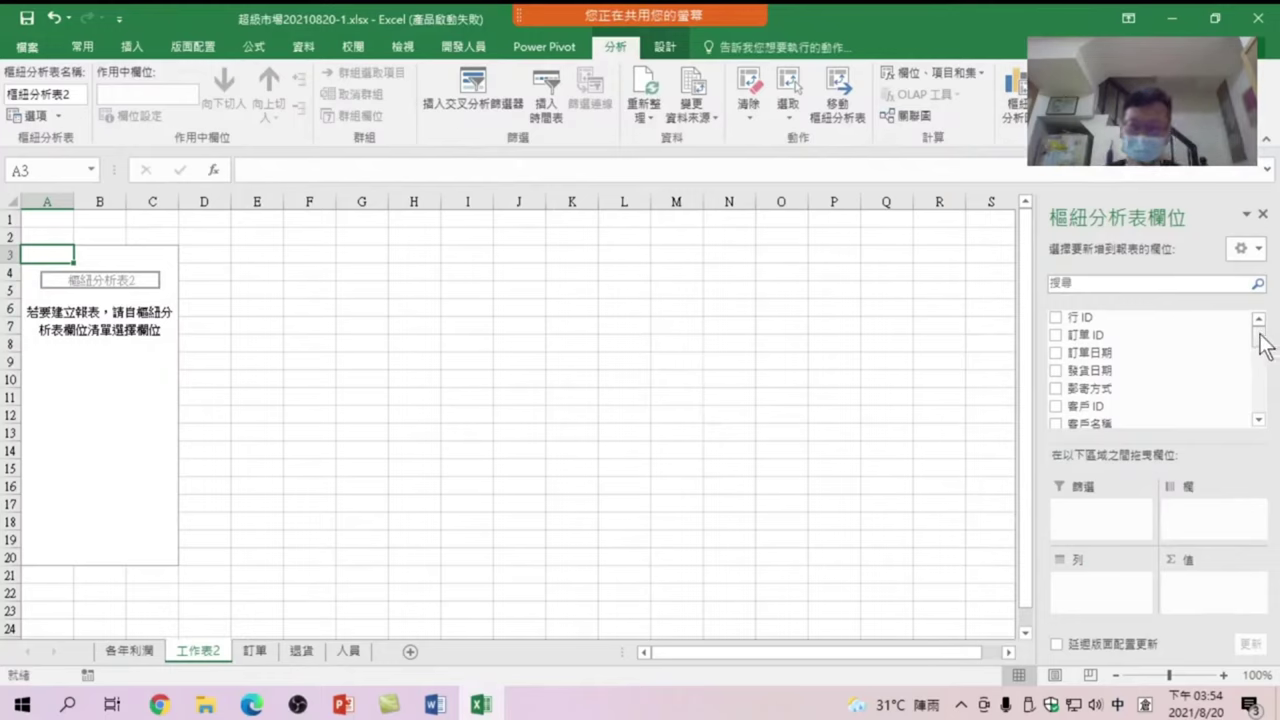
Put 月 in Rows and sum 利潤 as Values, dropping 年 from Columns, totalling 432054.379
{"action": "left_click_drag", "start_coordinate": [1262, 345], "coordinate": [1259, 405]}
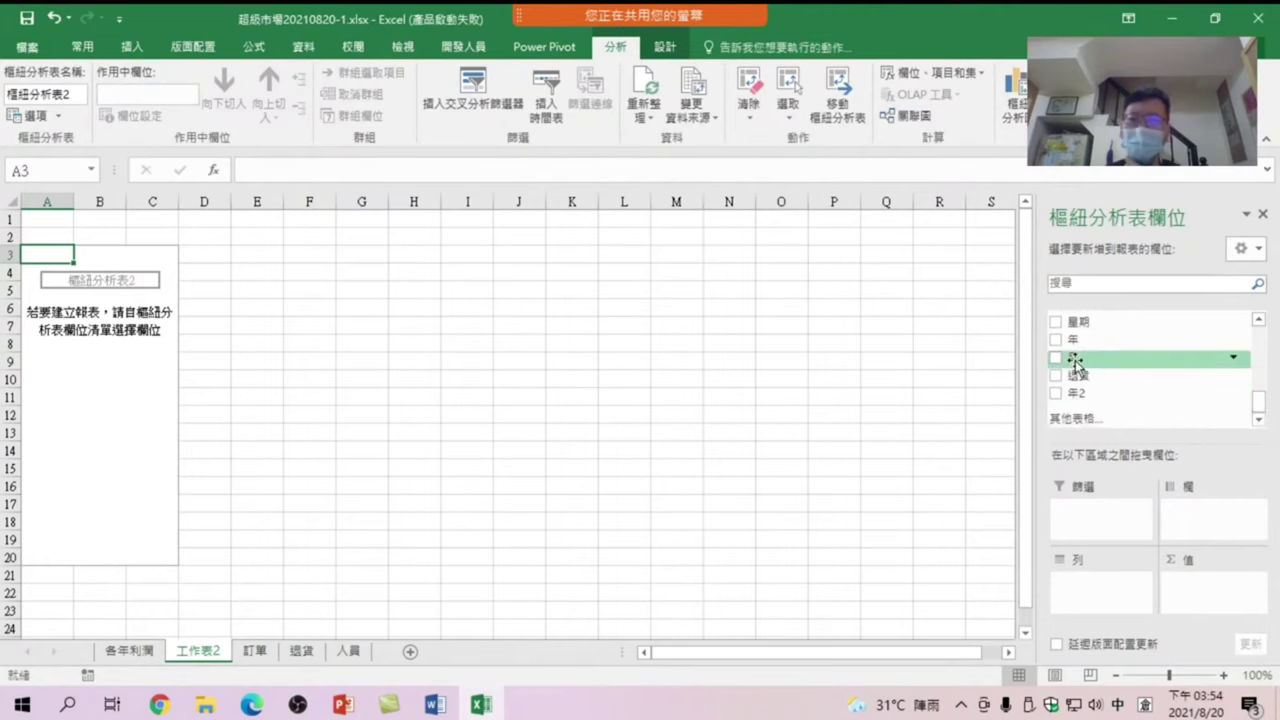
{"action": "left_click_drag", "start_coordinate": [1078, 358], "coordinate": [1072, 588]}
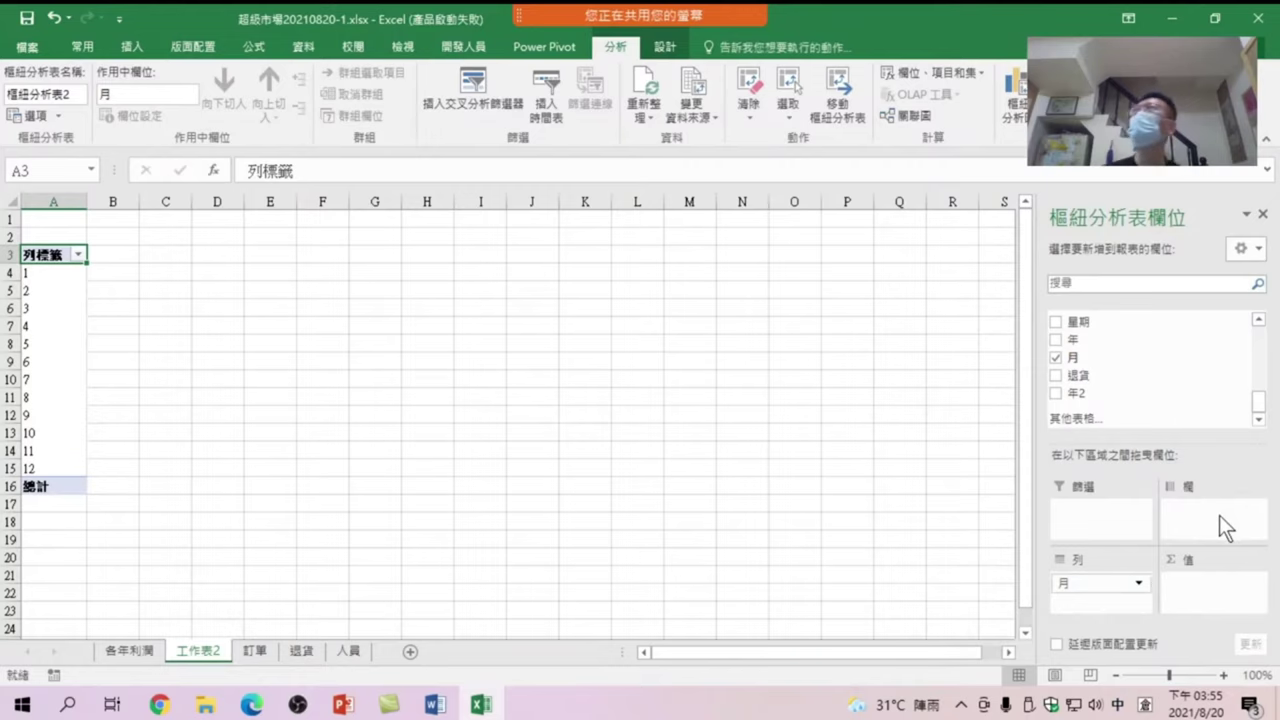
{"action": "left_click_drag", "start_coordinate": [1095, 340], "coordinate": [1197, 519]}
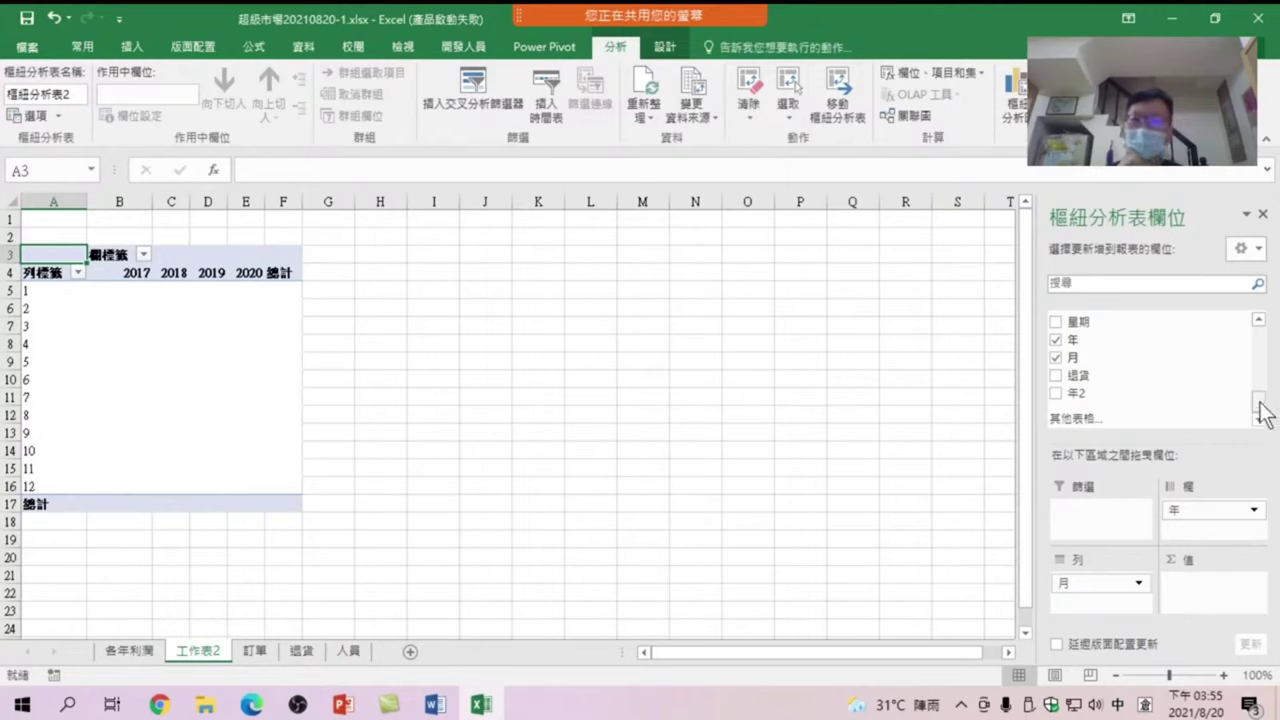
{"action": "mouse_move", "coordinate": [1259, 405]}
{"action": "left_mouse_down"}
{"action": "mouse_move", "coordinate": [1259, 345]}
{"action": "mouse_move", "coordinate": [1259, 397]}
{"action": "left_mouse_up"}
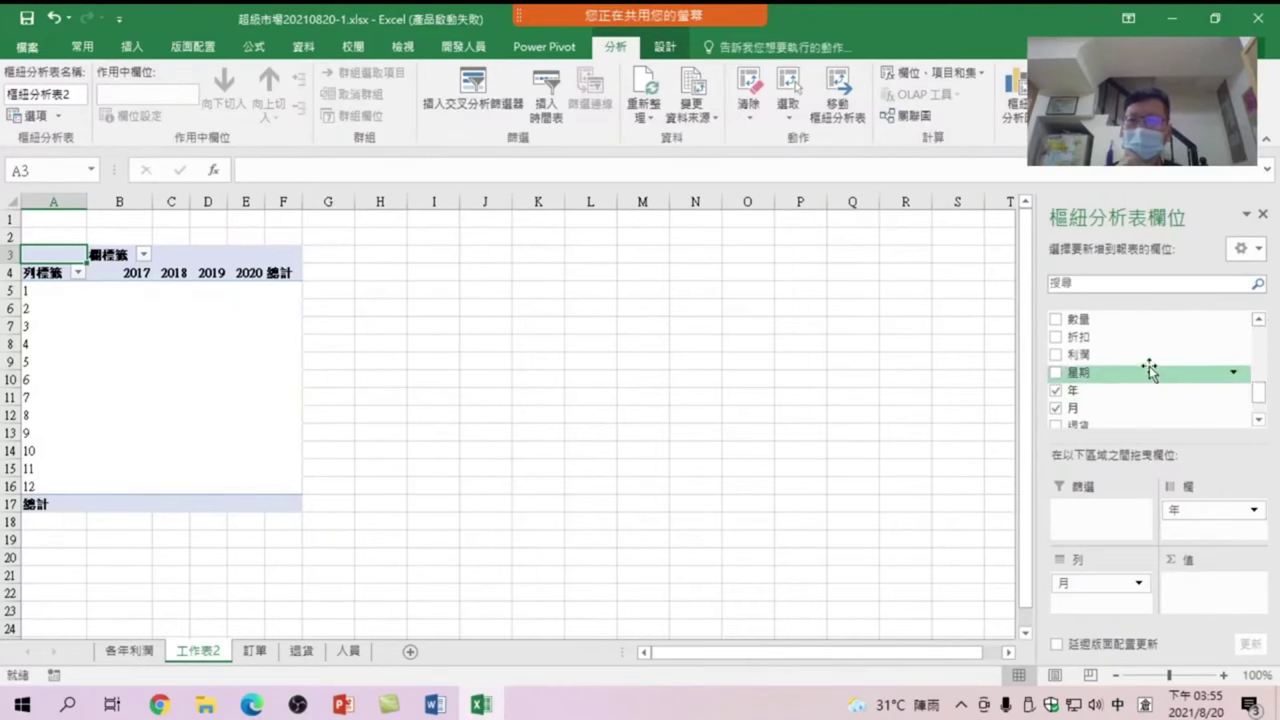
{"action": "left_click_drag", "start_coordinate": [1100, 354], "coordinate": [1195, 595]}
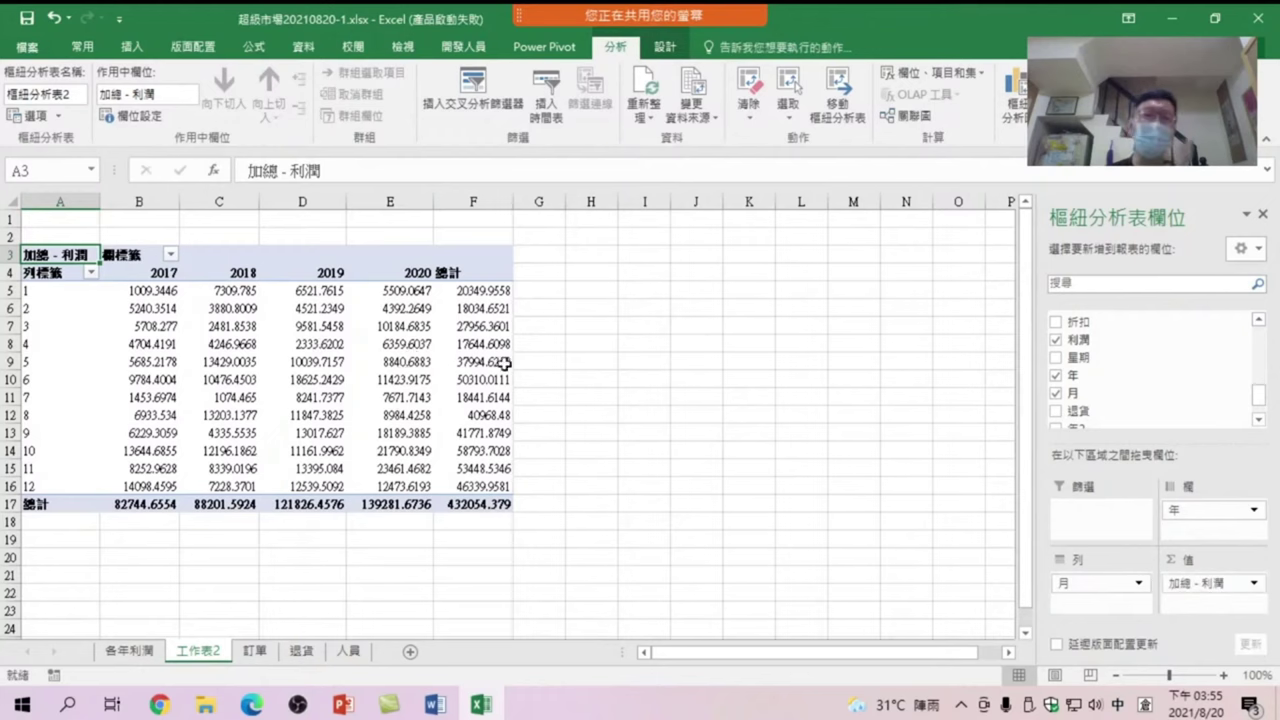
{"action": "mouse_move", "coordinate": [1210, 510]}
{"action": "left_mouse_down"}
{"action": "mouse_move", "coordinate": [1178, 382]}
{"action": "mouse_move", "coordinate": [1185, 395]}
{"action": "left_mouse_up"}
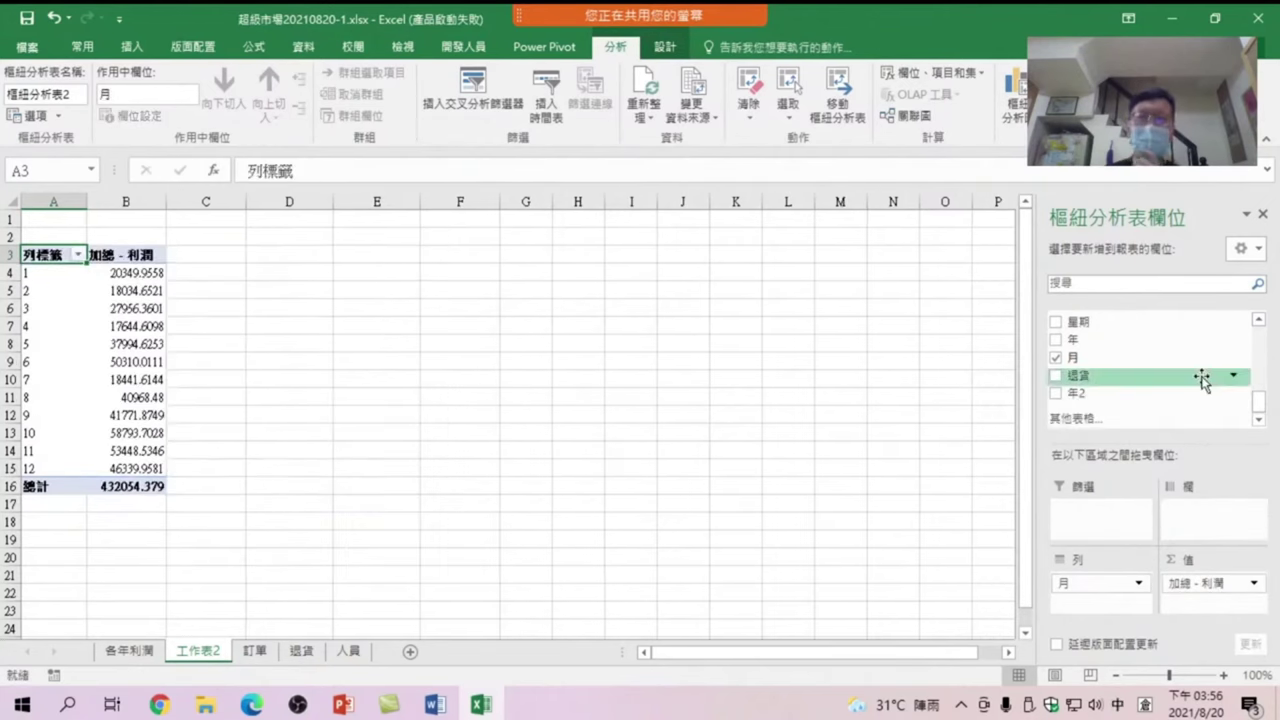
Insert a 折線圖 (Line) PivotChart plotting monthly 利潤 totals for months 1–12
{"action": "left_click", "coordinate": [1018, 108]}
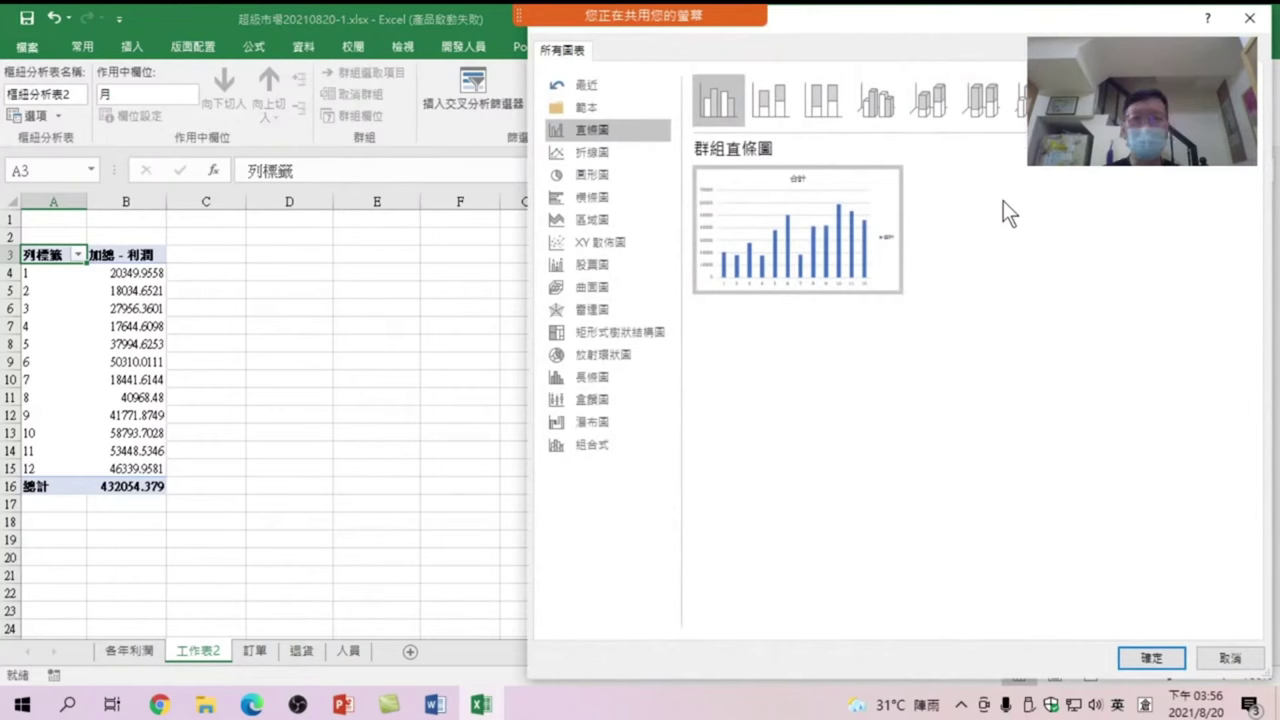
{"action": "left_click", "coordinate": [597, 151]}
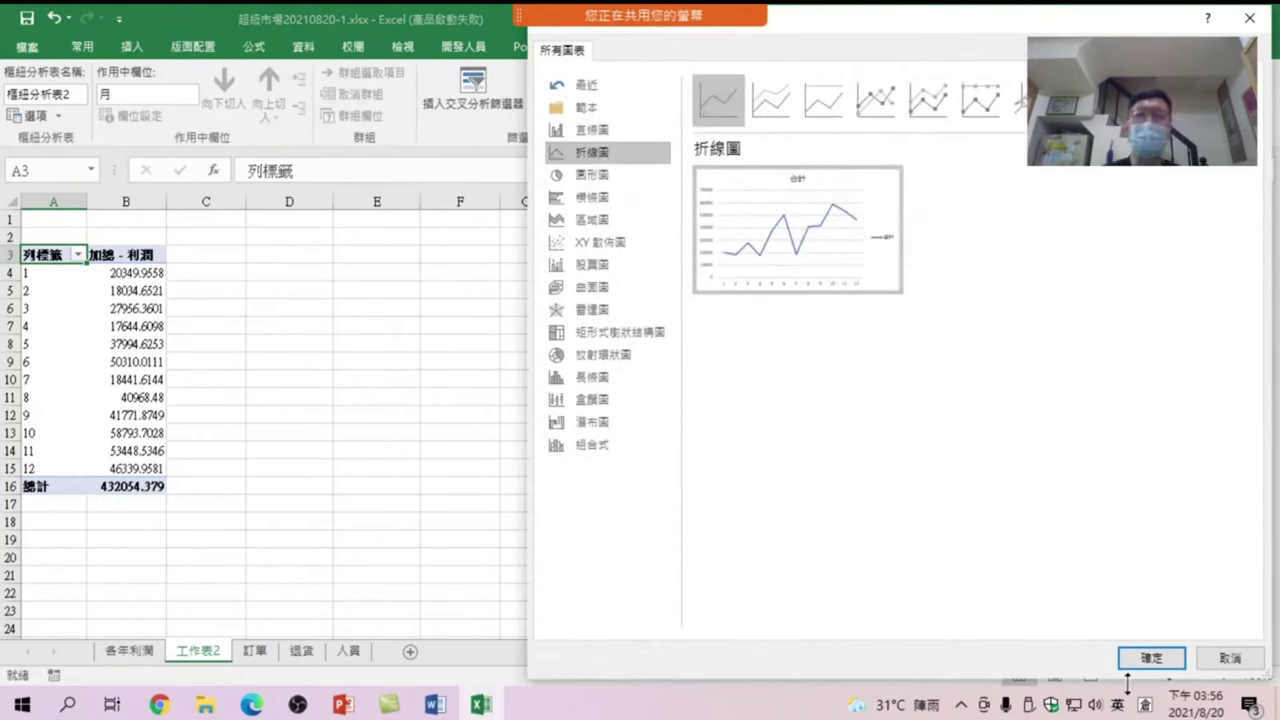
{"action": "left_click", "coordinate": [1152, 659]}
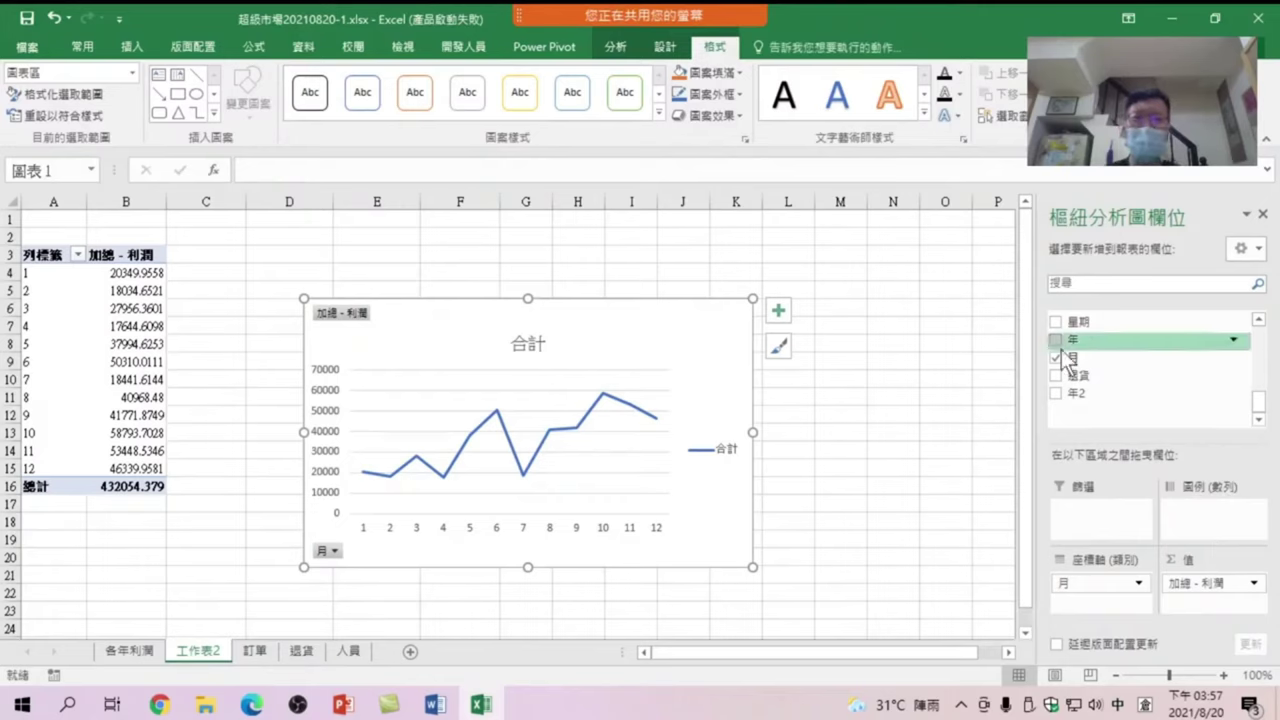
Add 年 as the chart's legend series, move the chart right, and rename the sheet 同期比較
{"action": "left_click_drag", "start_coordinate": [1073, 339], "coordinate": [1192, 512]}
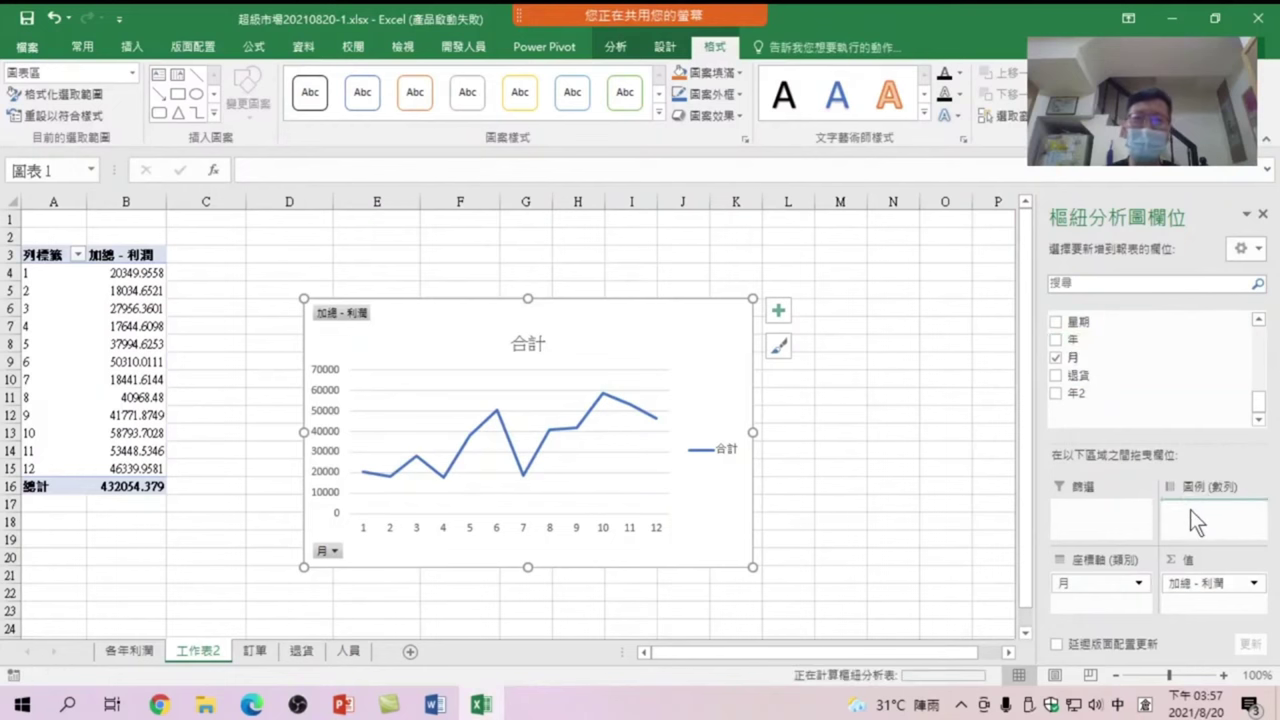
{"action": "left_click_drag", "start_coordinate": [607, 318], "coordinate": [814, 268]}
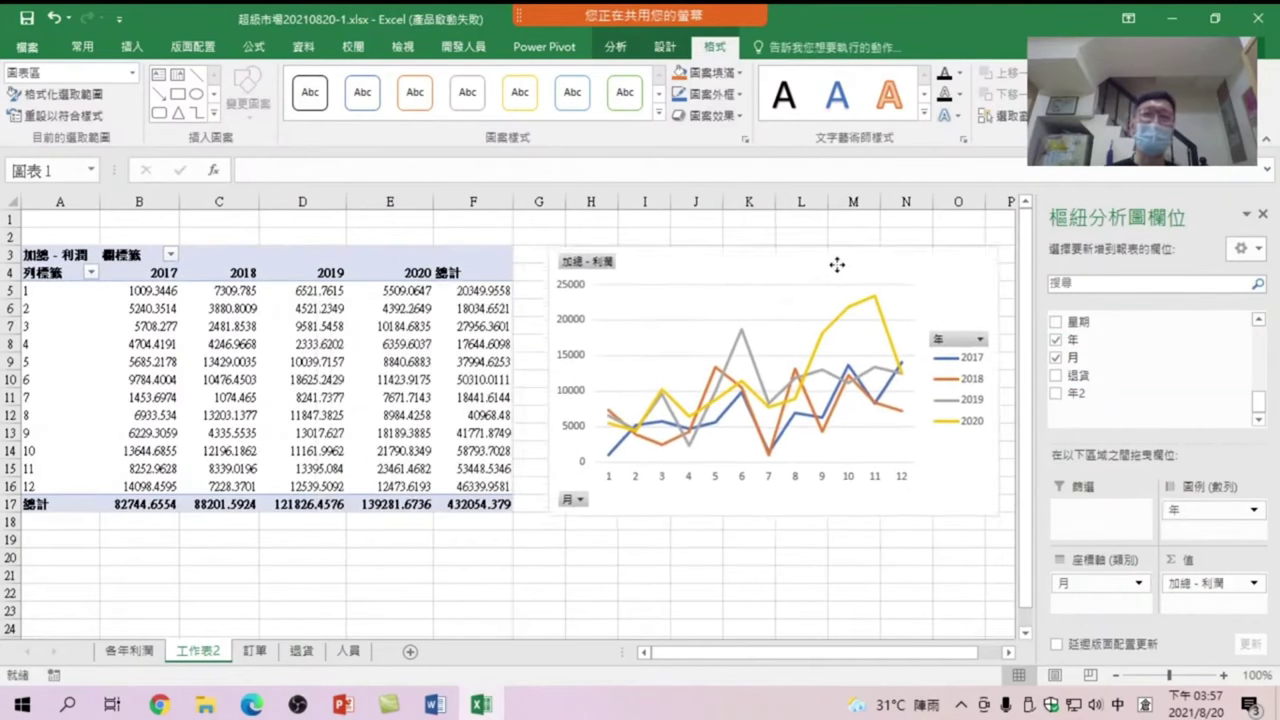
{"action": "left_click", "coordinate": [247, 660]}
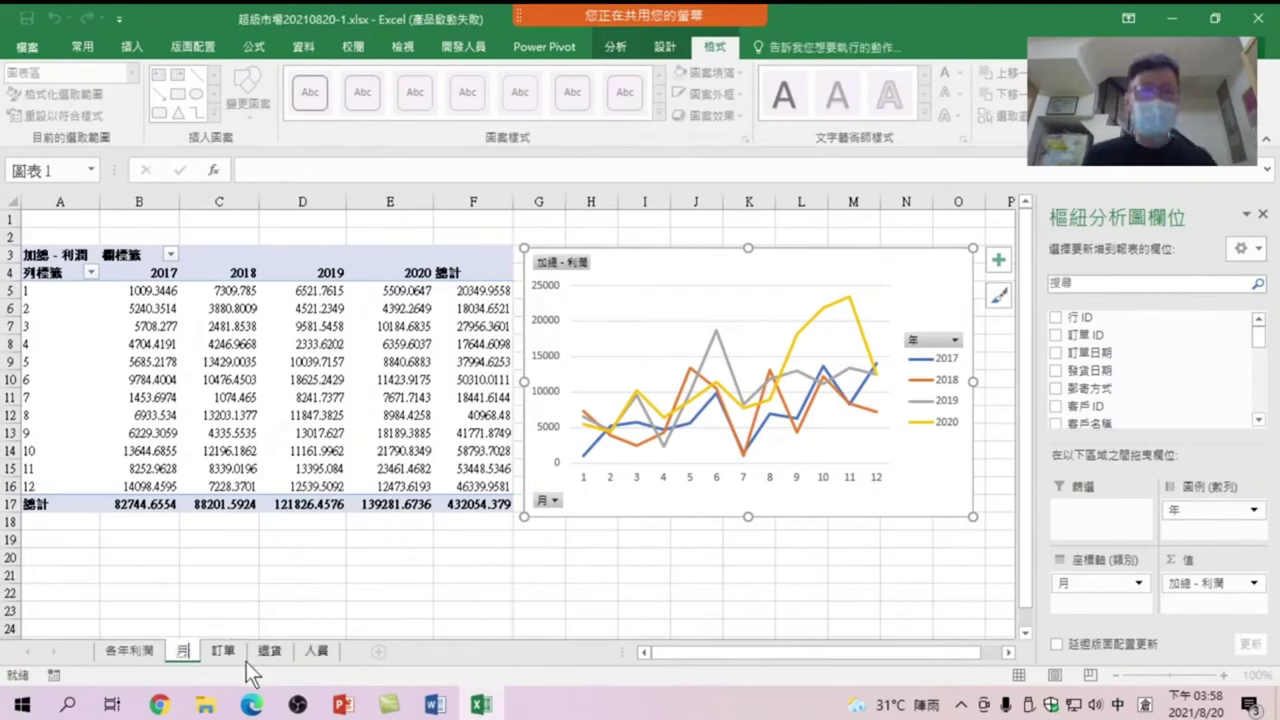
{"action": "type", "text": "同廿金月"}
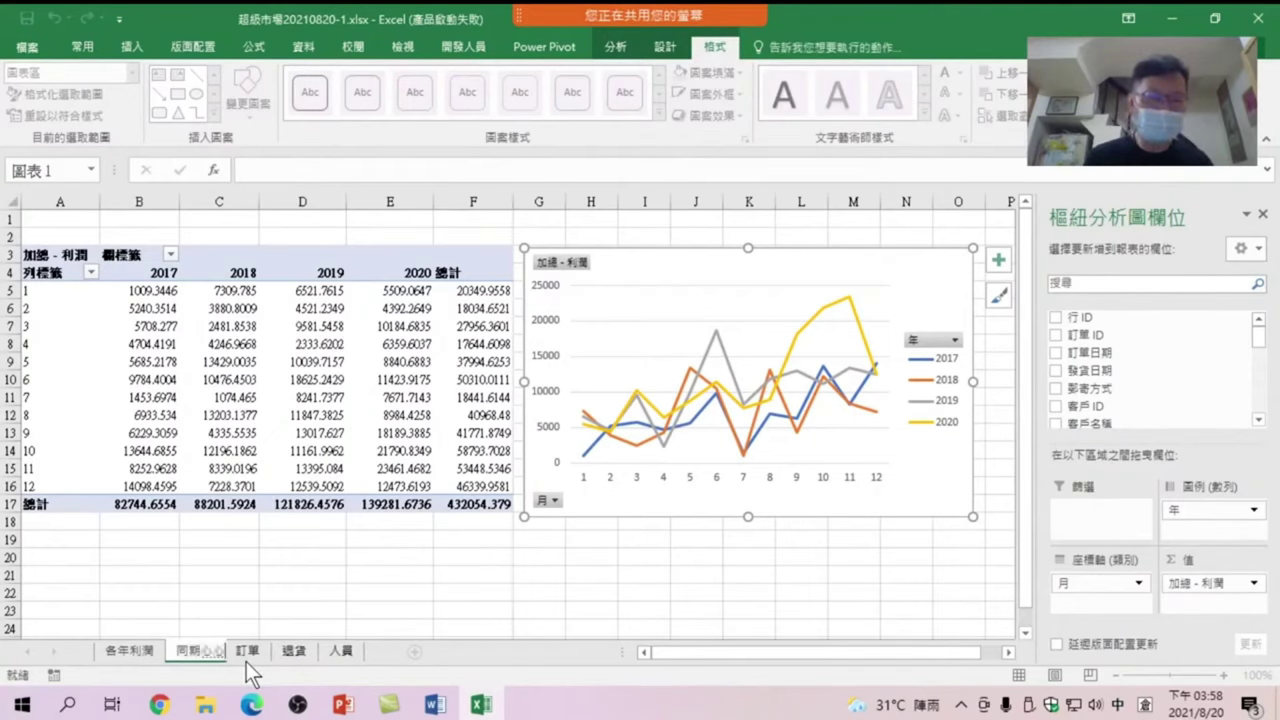
{"action": "key", "text": "Return"}
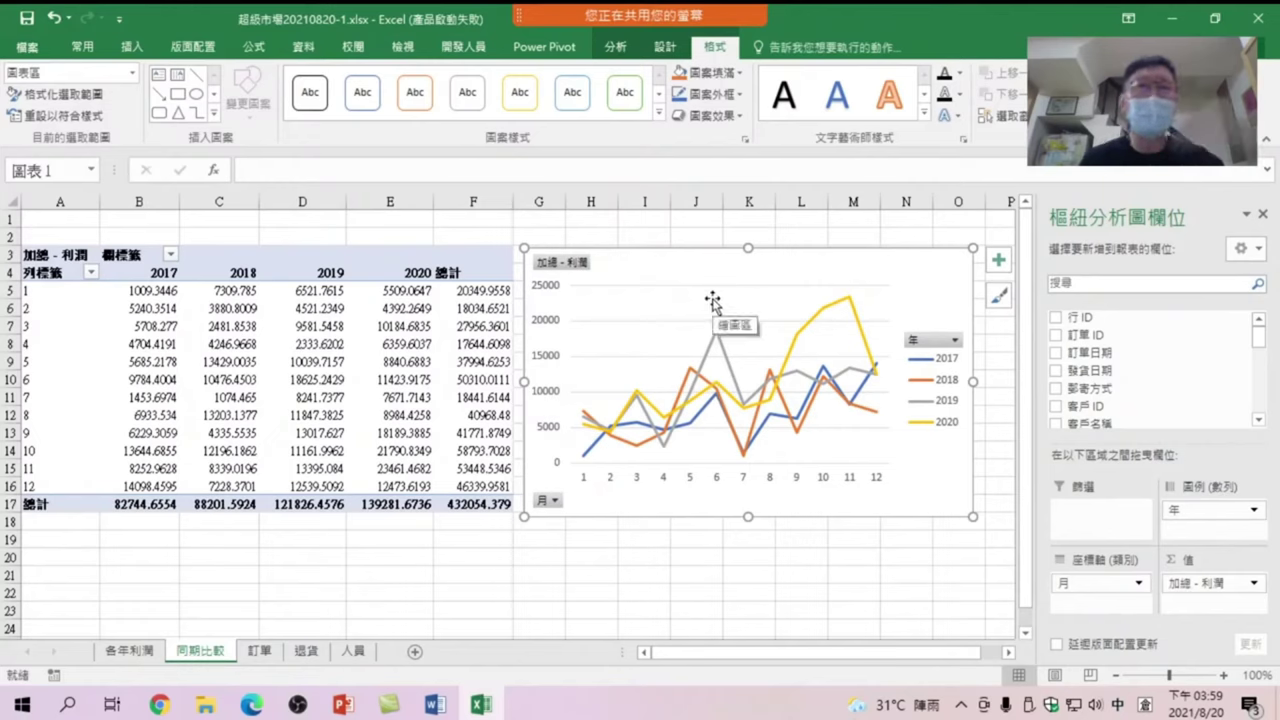
Apply chart Style 6 with point markers and a shaded background, then go to 各年利潤
{"action": "left_click", "coordinate": [662, 48]}
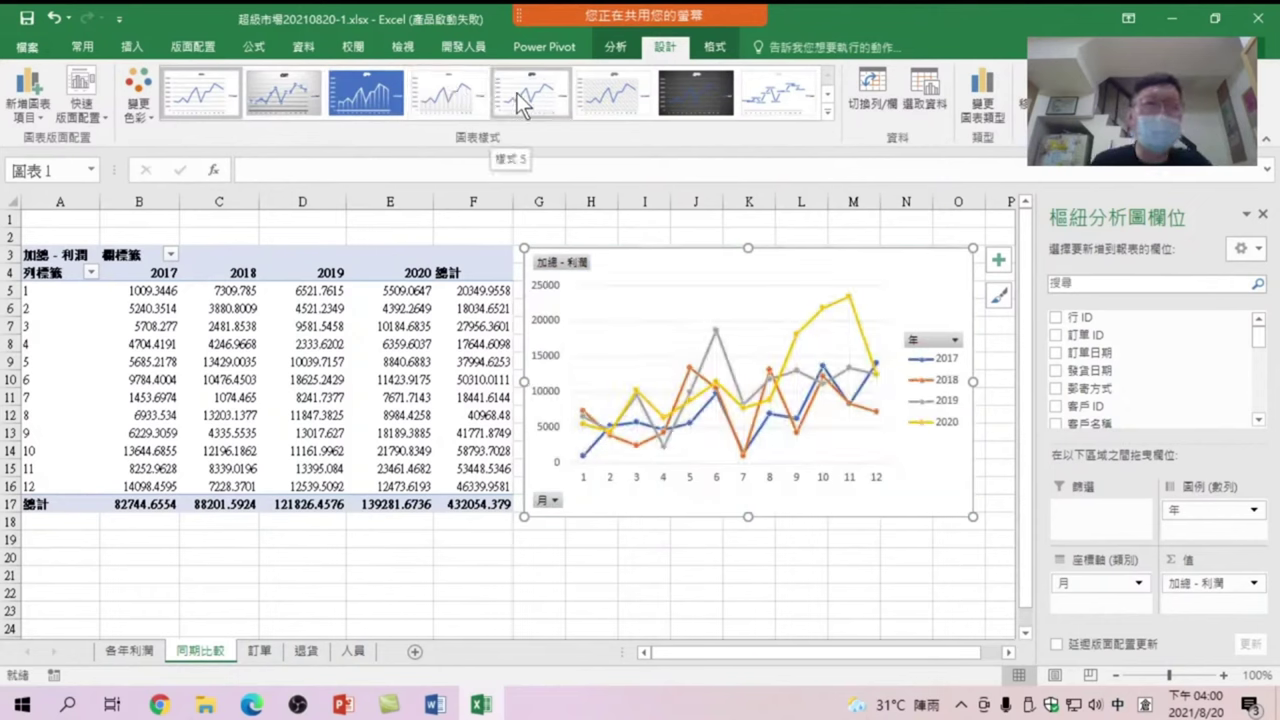
{"action": "left_click", "coordinate": [622, 103]}
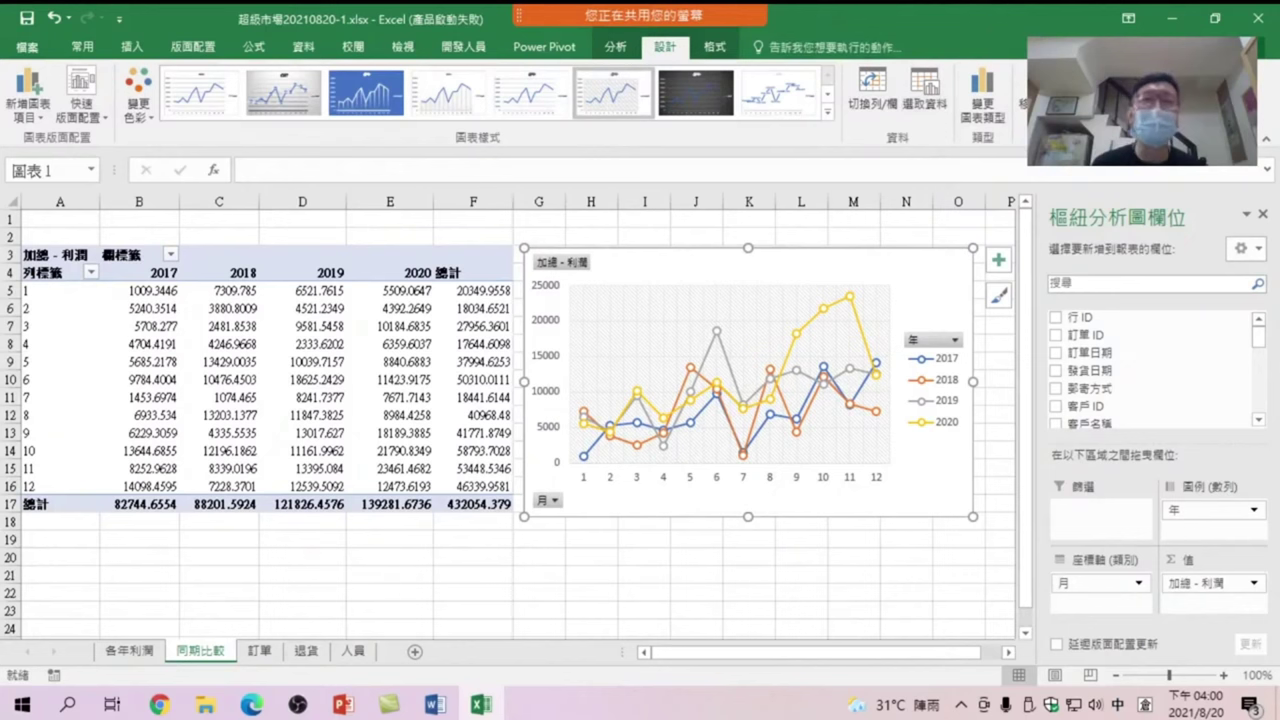
{"action": "left_click", "coordinate": [130, 651]}
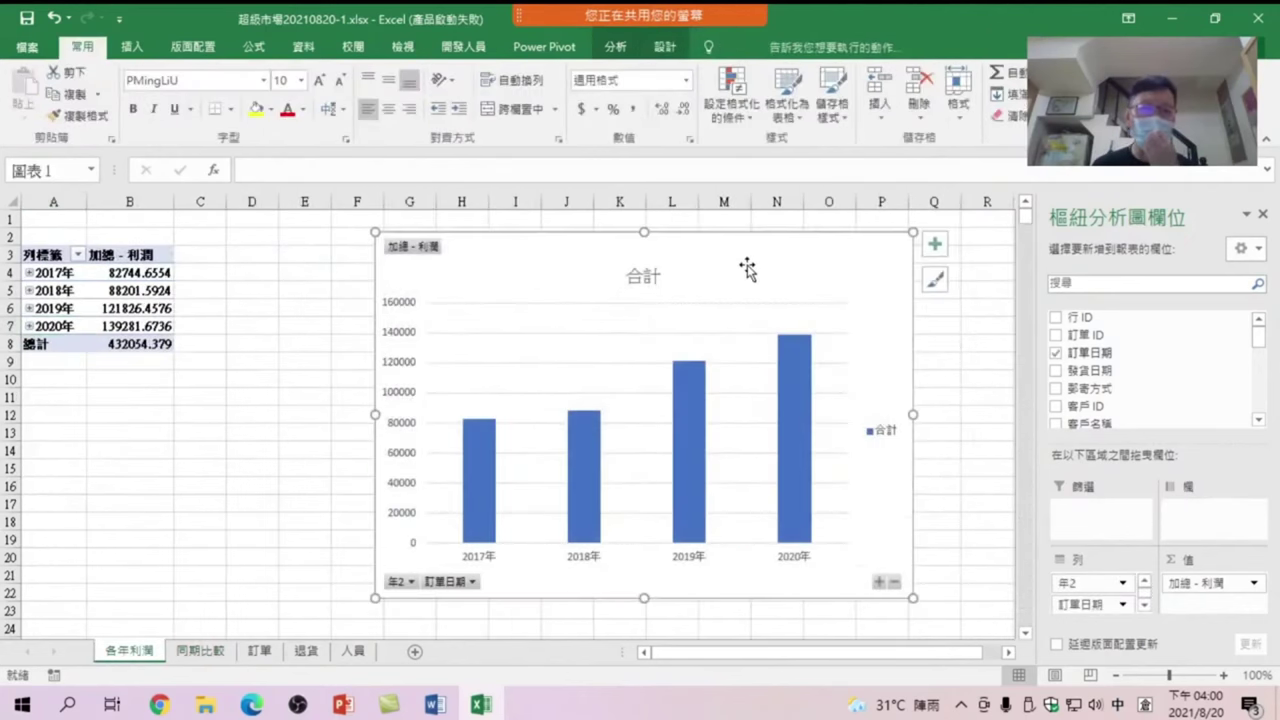
Restyle the 各年利潤 column chart with value labels on grey, widen it, then open 同期比較
{"action": "left_click", "coordinate": [455, 97]}
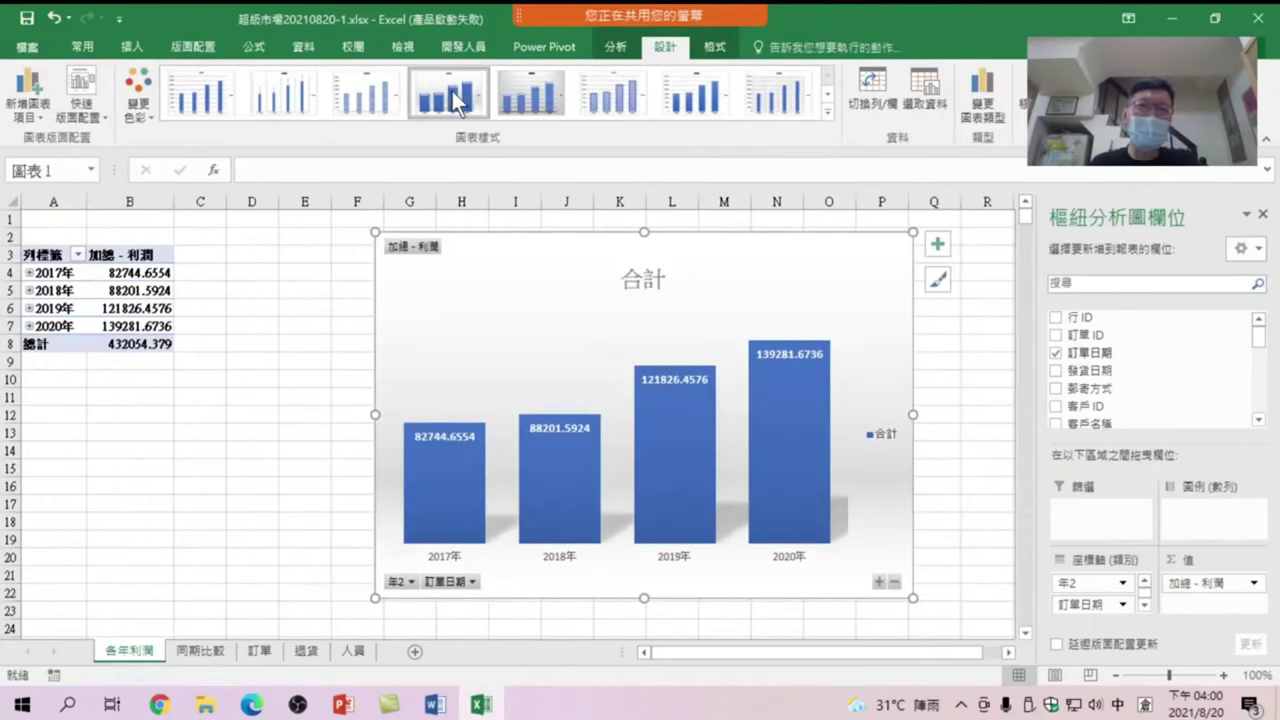
{"action": "left_click", "coordinate": [524, 100]}
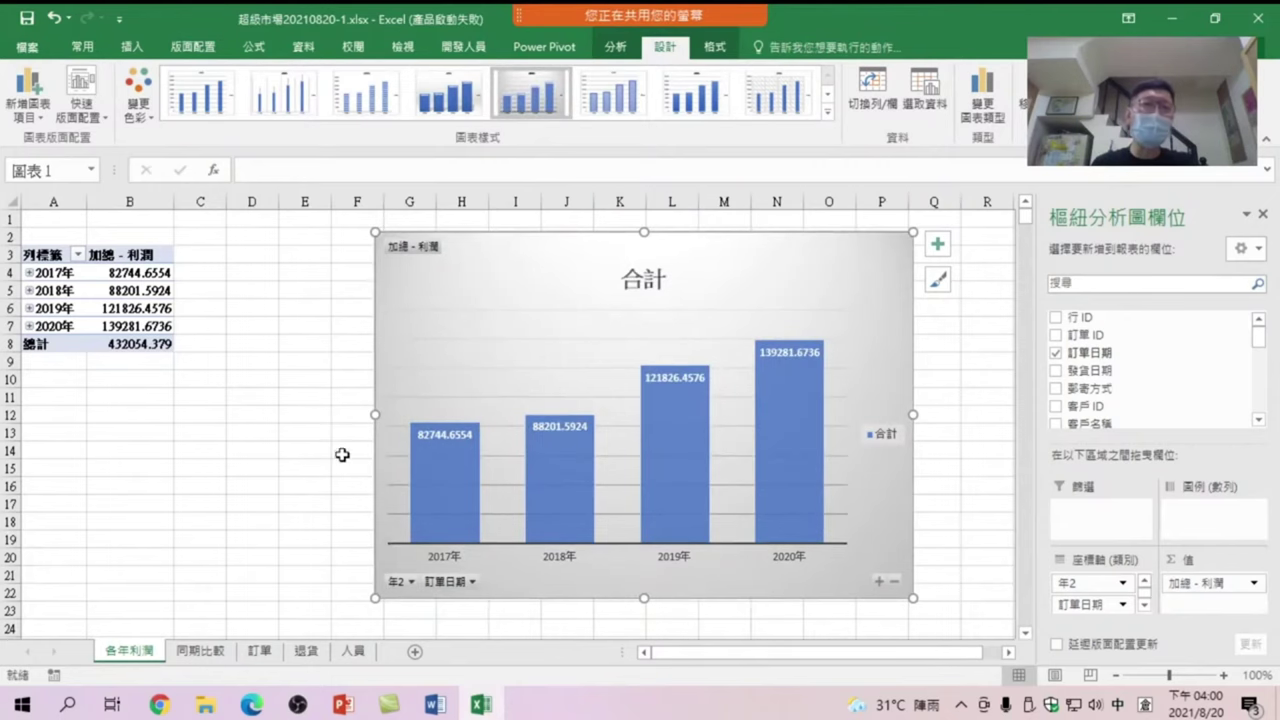
{"action": "left_click_drag", "start_coordinate": [375, 413], "coordinate": [224, 414]}
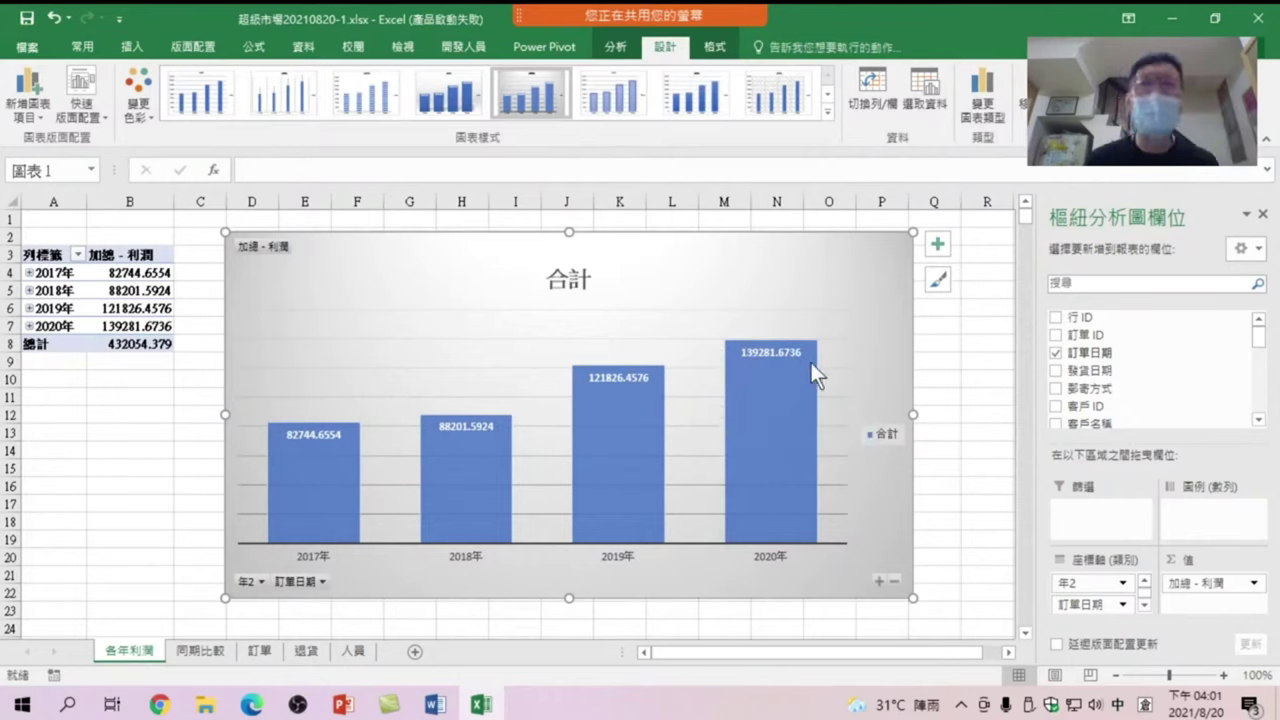
{"action": "mouse_move", "coordinate": [776, 350]}
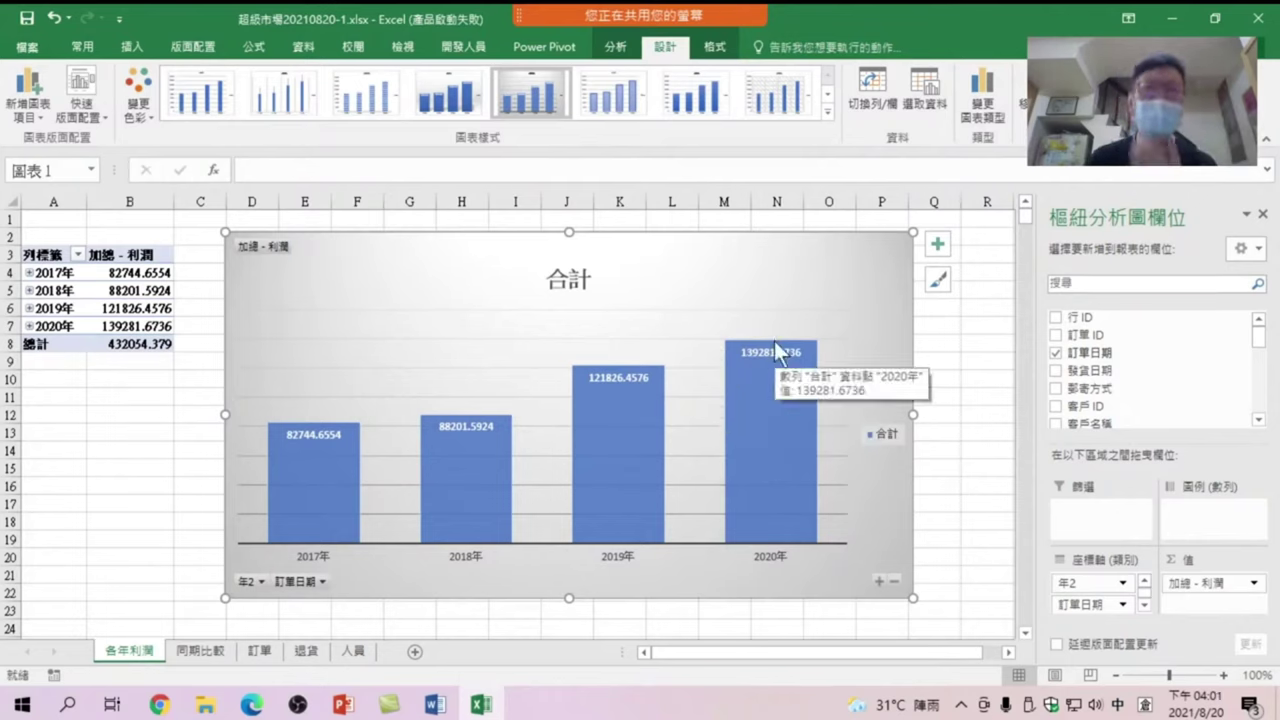
{"action": "left_click", "coordinate": [203, 651]}
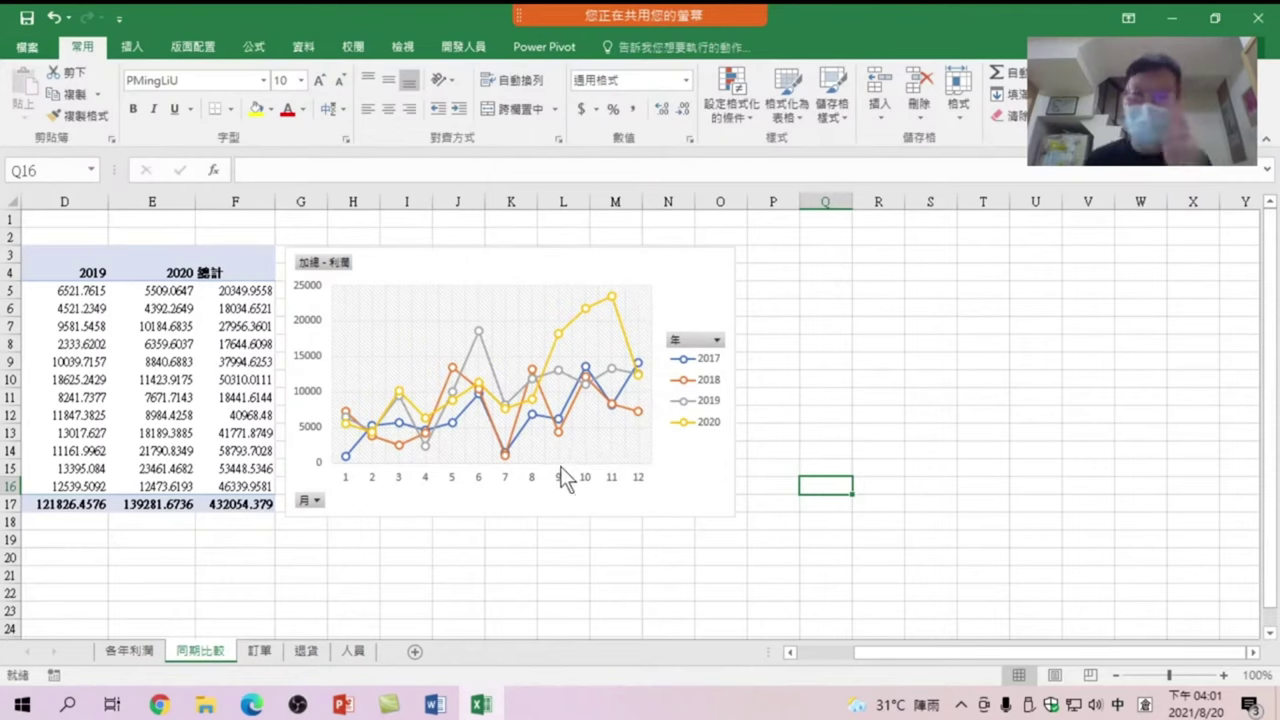
Insert a 年 slicer for the year-comparison chart and place it right of the chart
{"action": "left_click", "coordinate": [692, 292]}
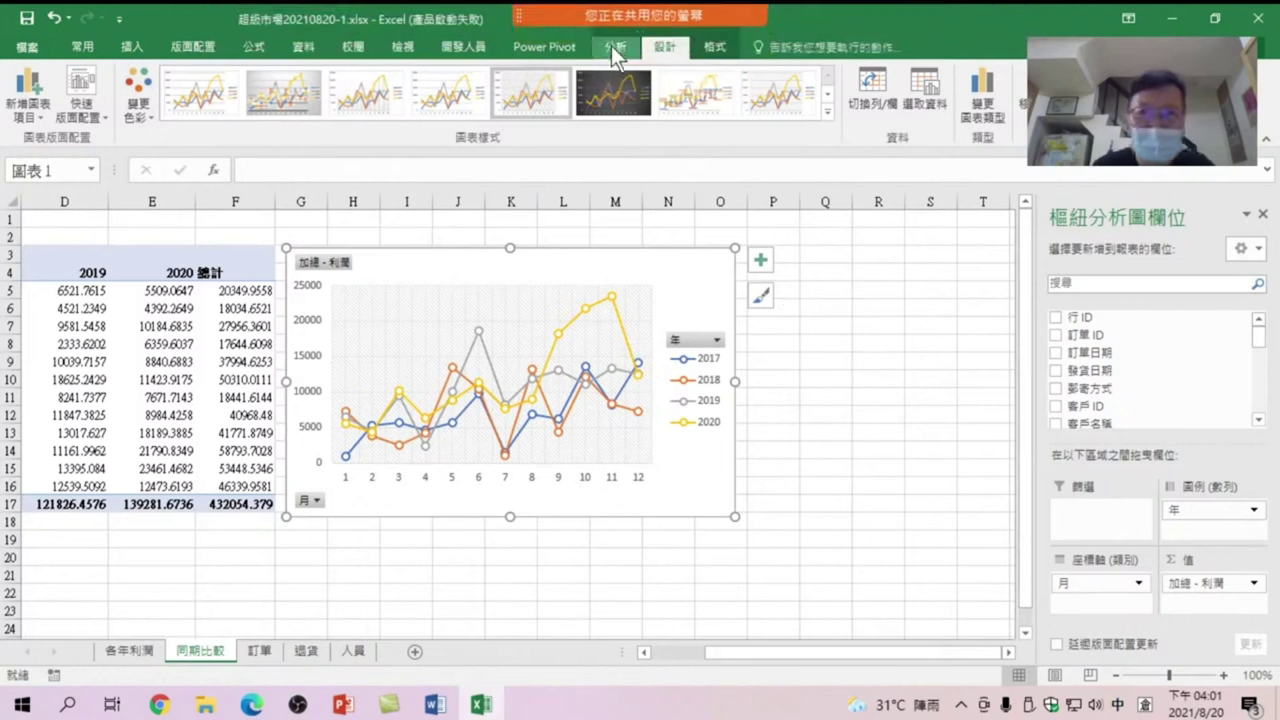
{"action": "left_click", "coordinate": [611, 46]}
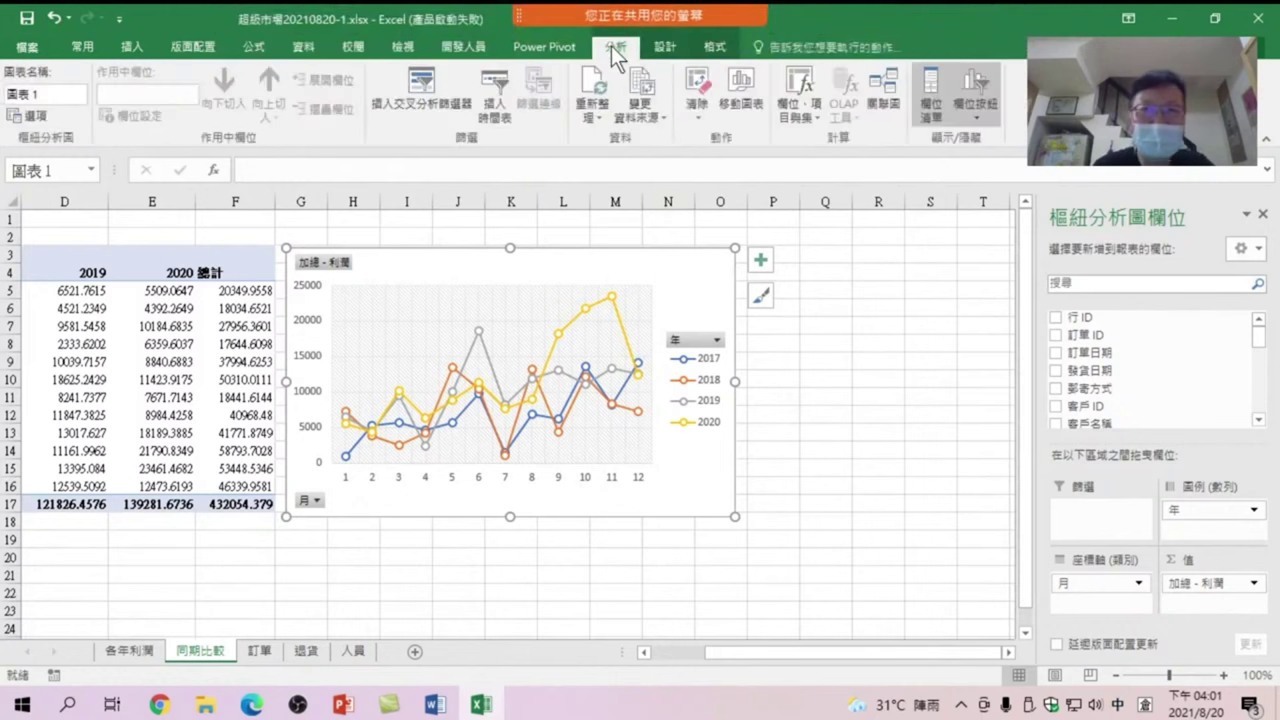
{"action": "left_click", "coordinate": [421, 83]}
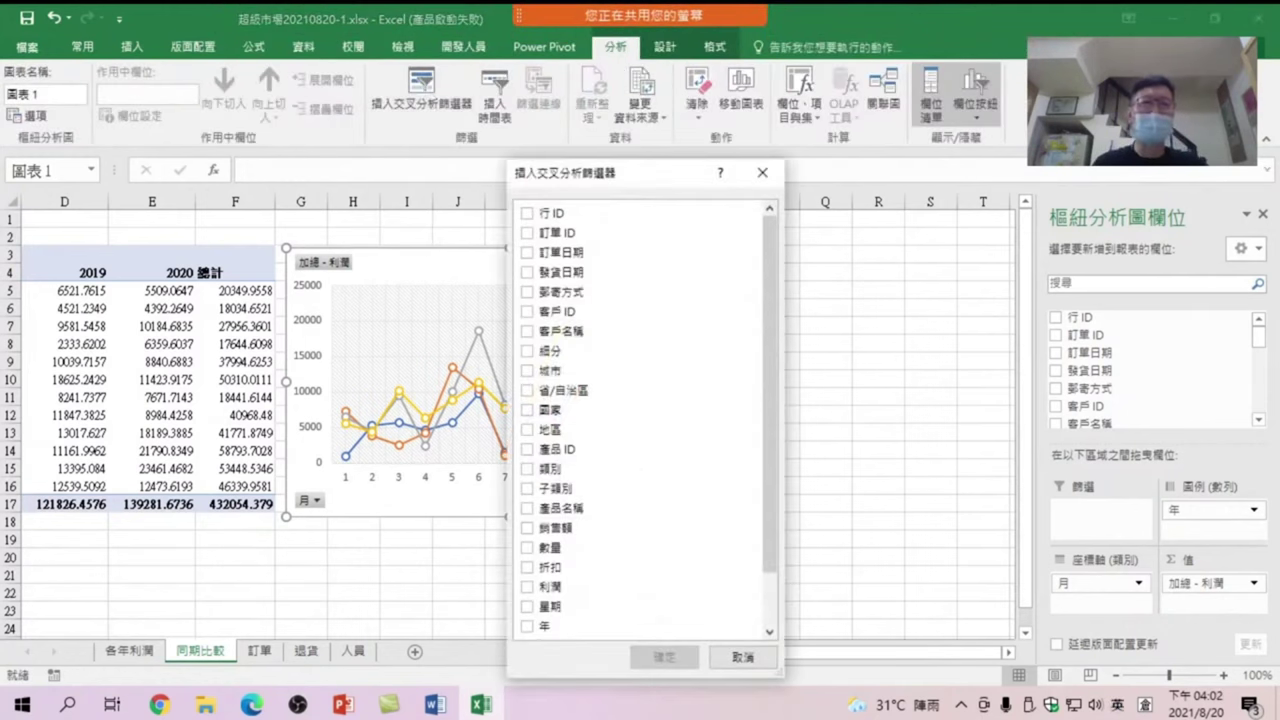
{"action": "scroll", "coordinate": [600, 470], "scroll_direction": "down", "scroll_amount": 1}
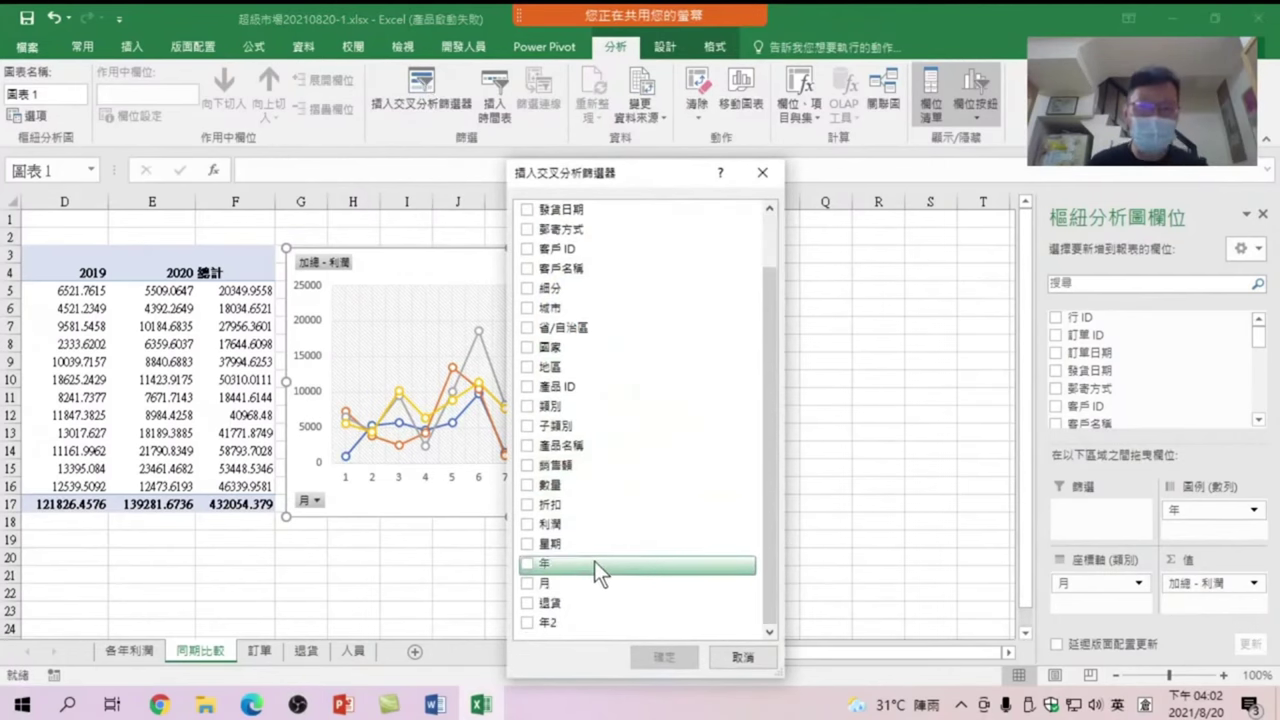
{"action": "left_click", "coordinate": [528, 564]}
{"action": "left_click", "coordinate": [663, 657]}
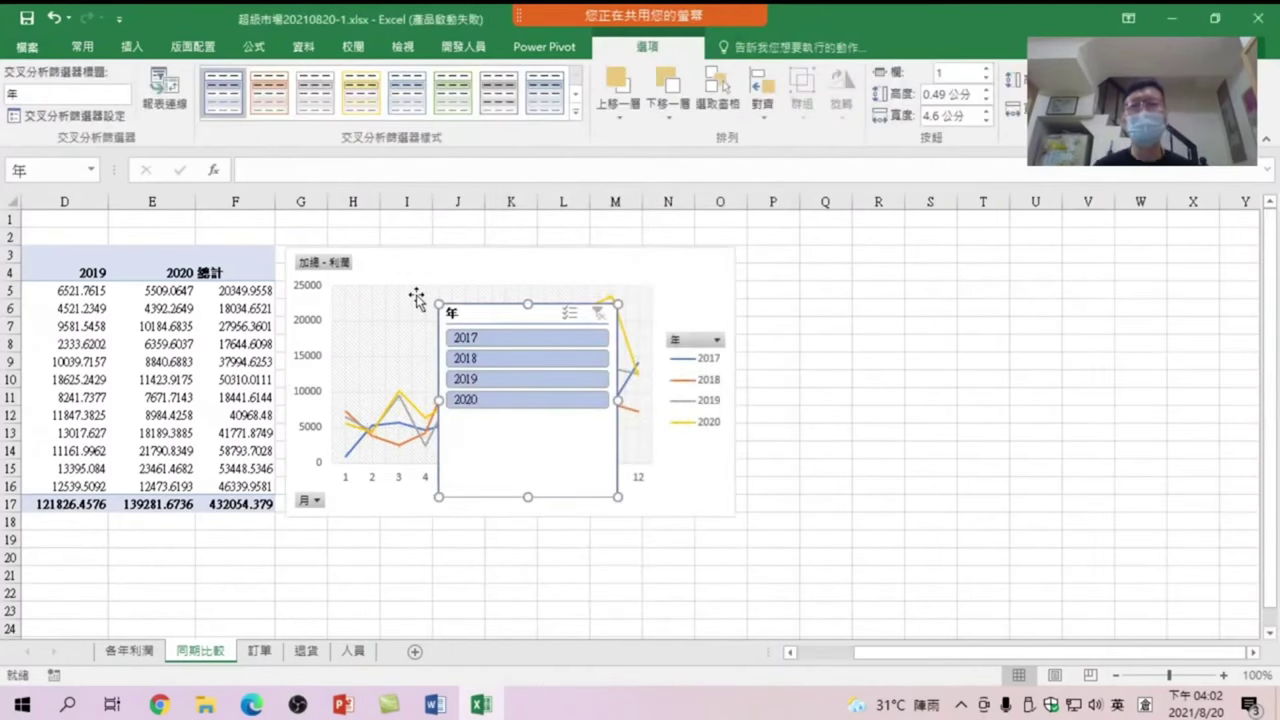
{"action": "mouse_move", "coordinate": [505, 310]}
{"action": "left_mouse_down"}
{"action": "mouse_move", "coordinate": [750, 307]}
{"action": "mouse_move", "coordinate": [824, 255]}
{"action": "left_mouse_up"}
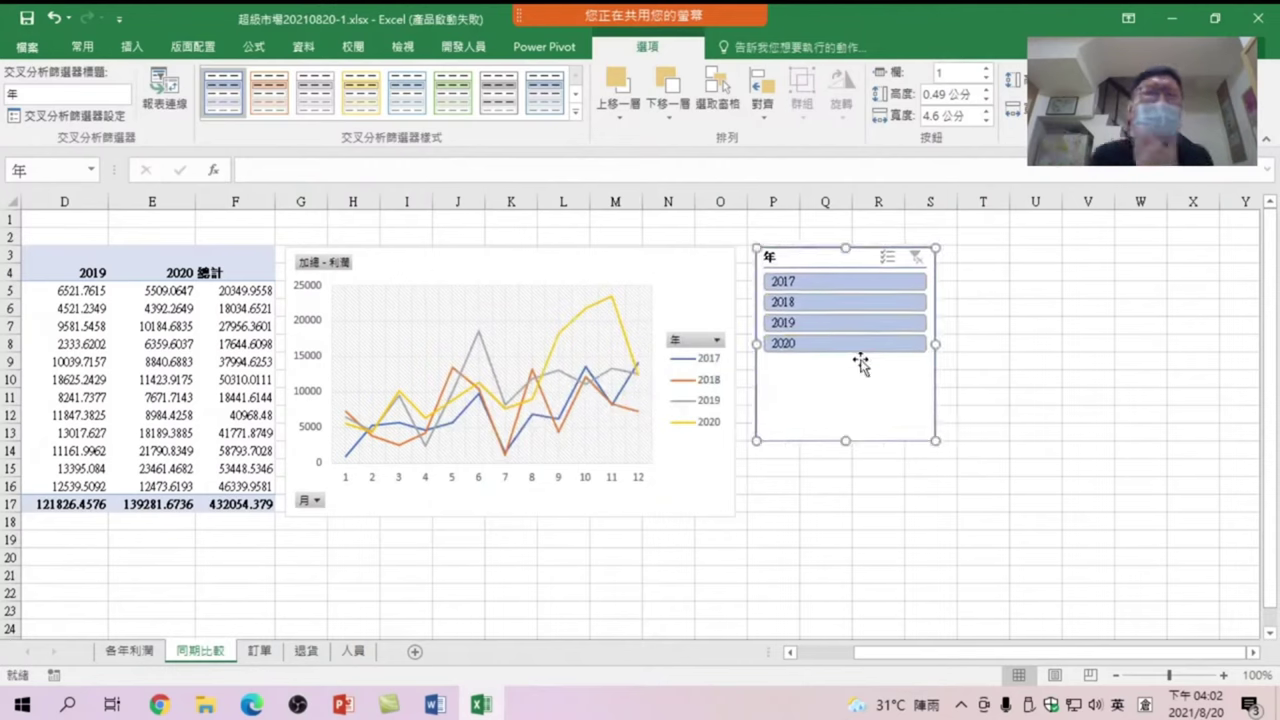
Filter the slicer to 2019 and 2020 and apply a chart style with circular markers
{"action": "left_click", "coordinate": [807, 344]}
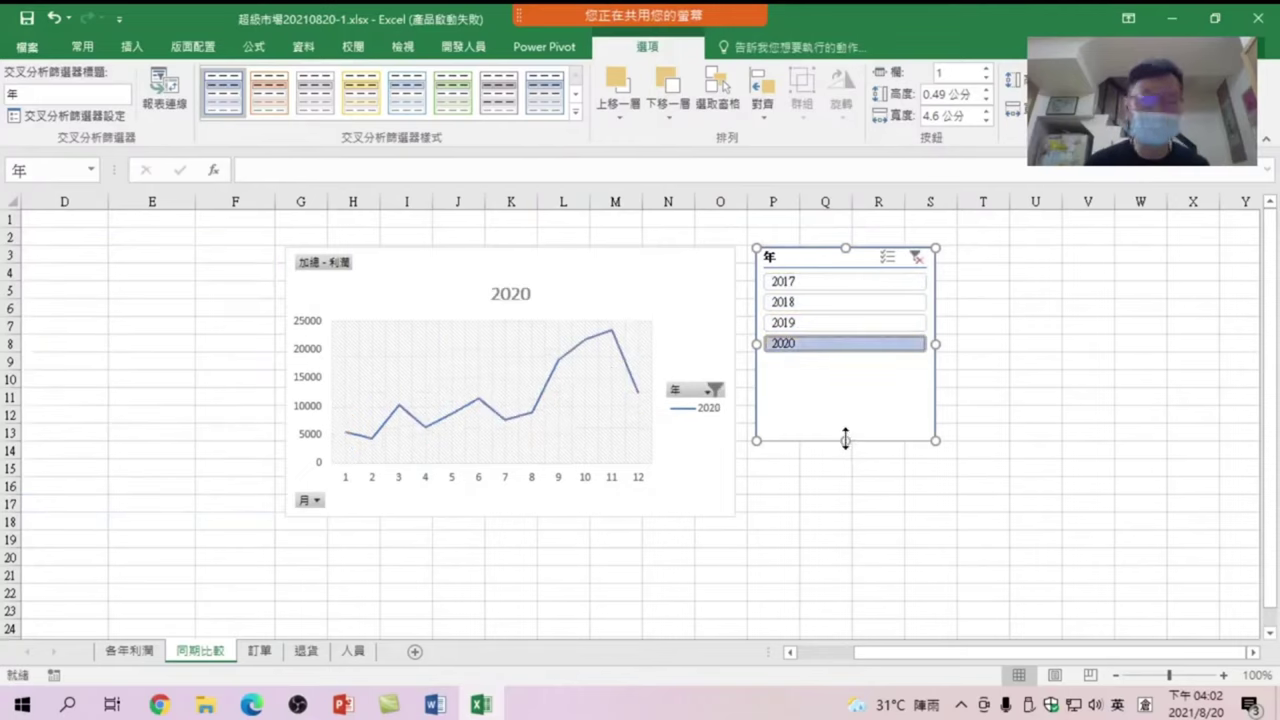
{"action": "left_click", "coordinate": [799, 324], "text": "ctrl"}
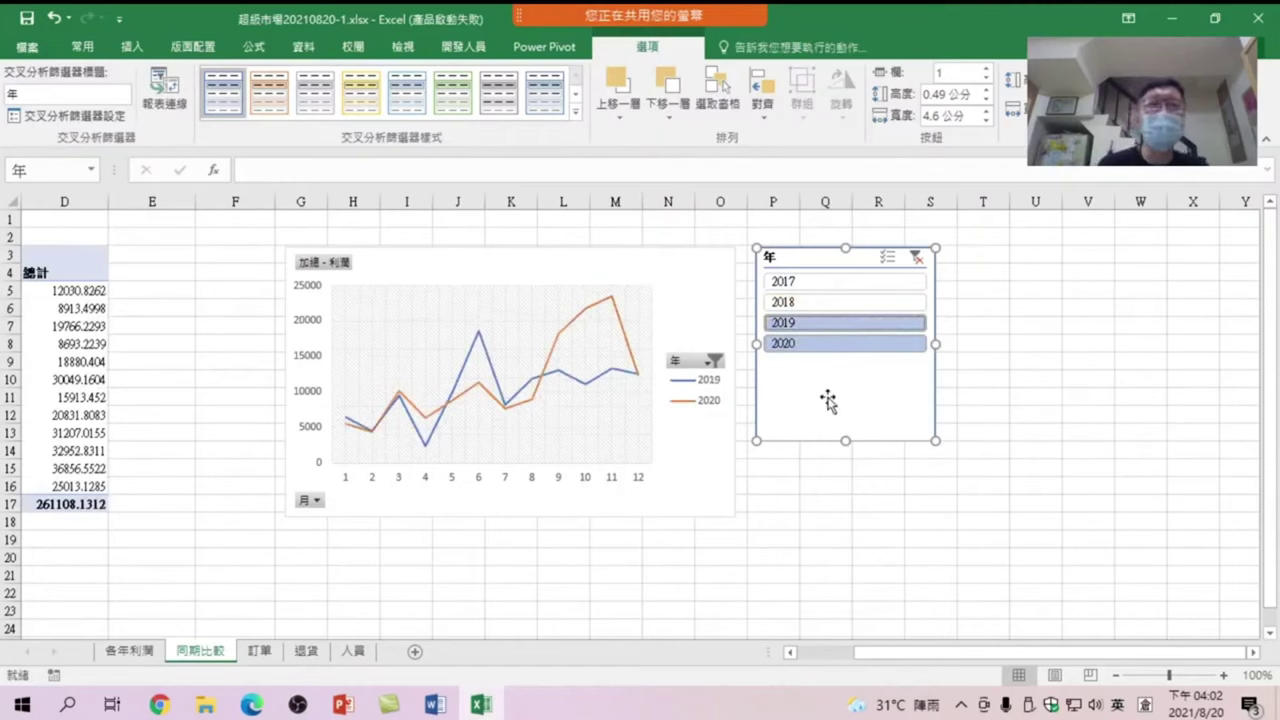
{"action": "left_click", "coordinate": [693, 499]}
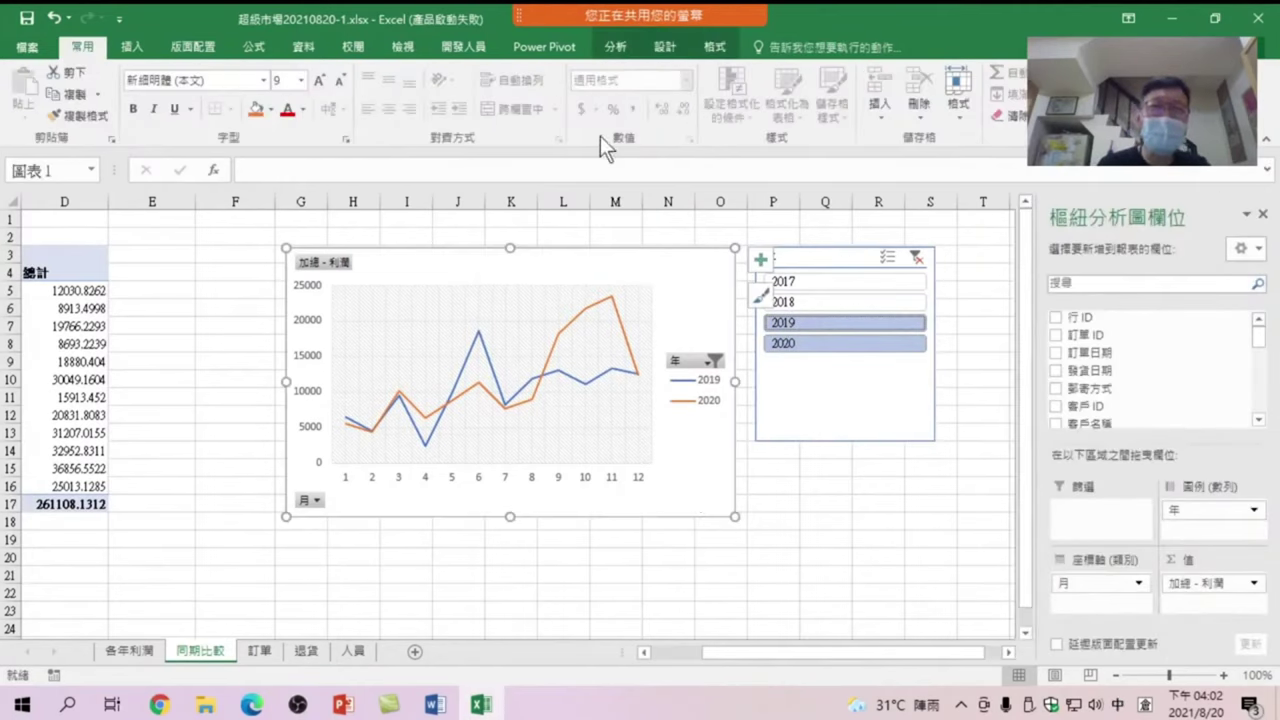
{"action": "left_click", "coordinate": [660, 48]}
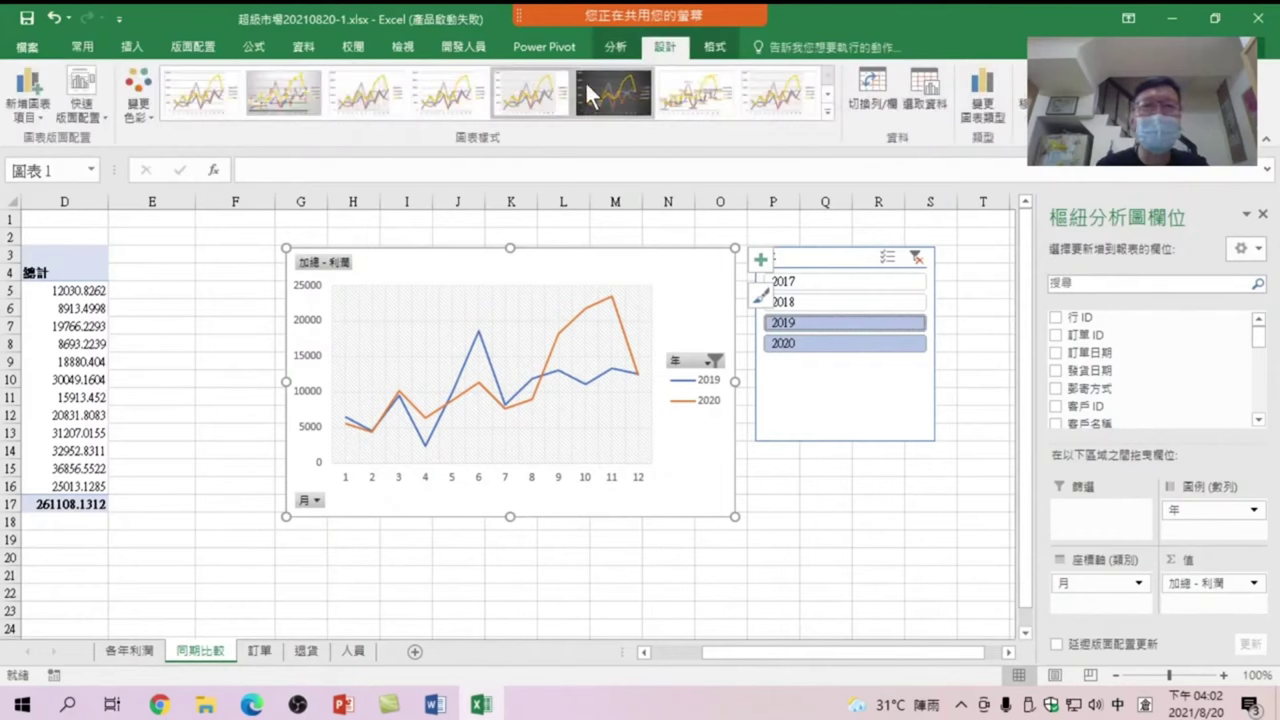
{"action": "left_click", "coordinate": [530, 92]}
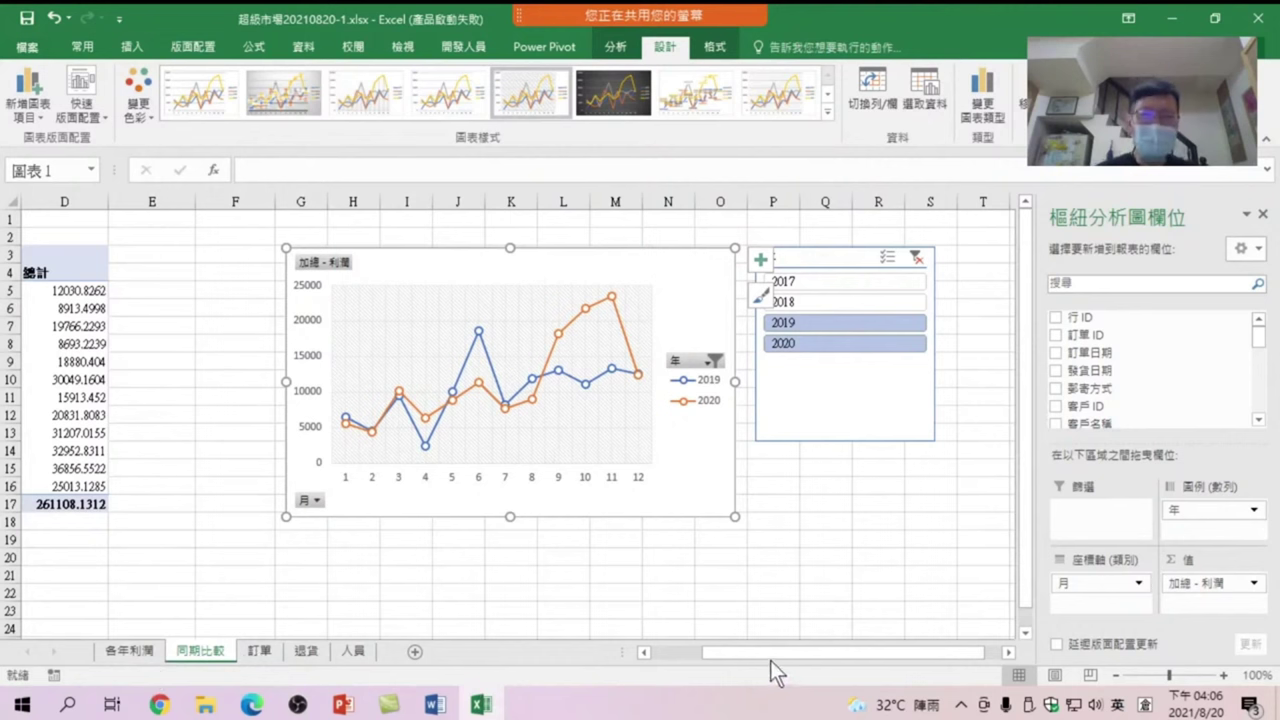
Reposition the line chart and slicer left beside the pivot table
{"action": "left_click_drag", "start_coordinate": [770, 657], "coordinate": [704, 657]}
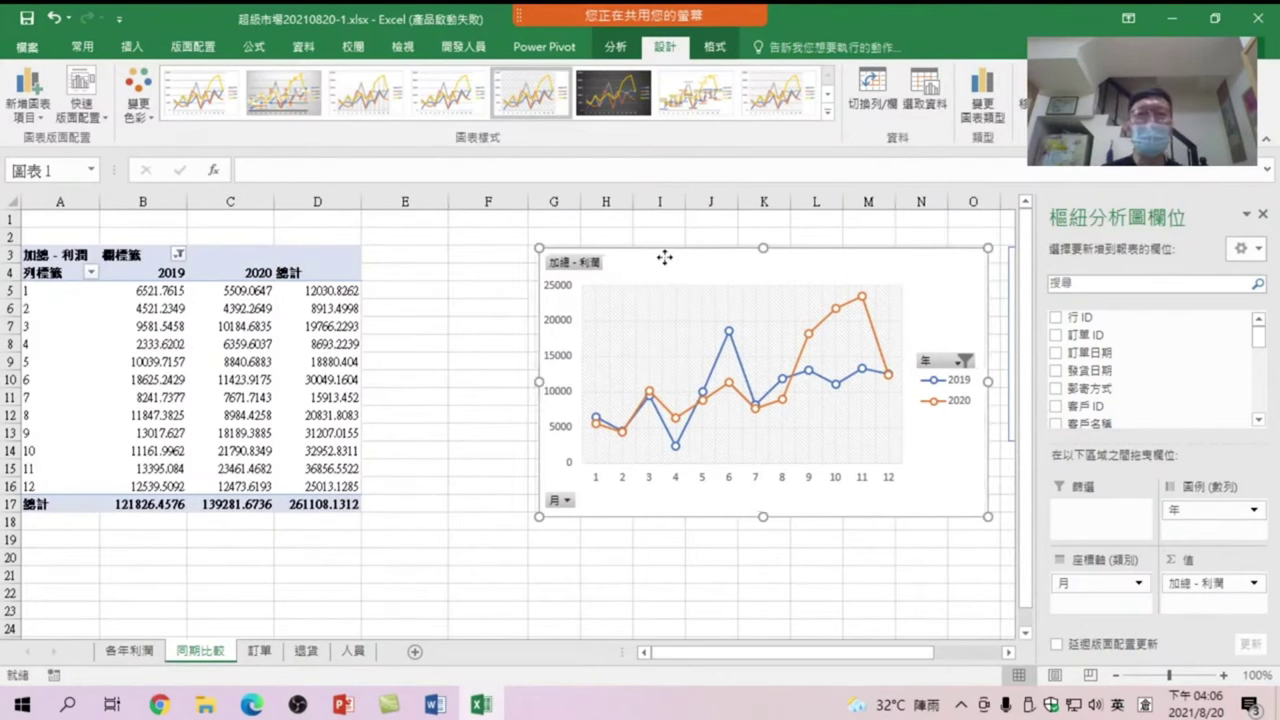
{"action": "left_click_drag", "start_coordinate": [666, 257], "coordinate": [509, 254]}
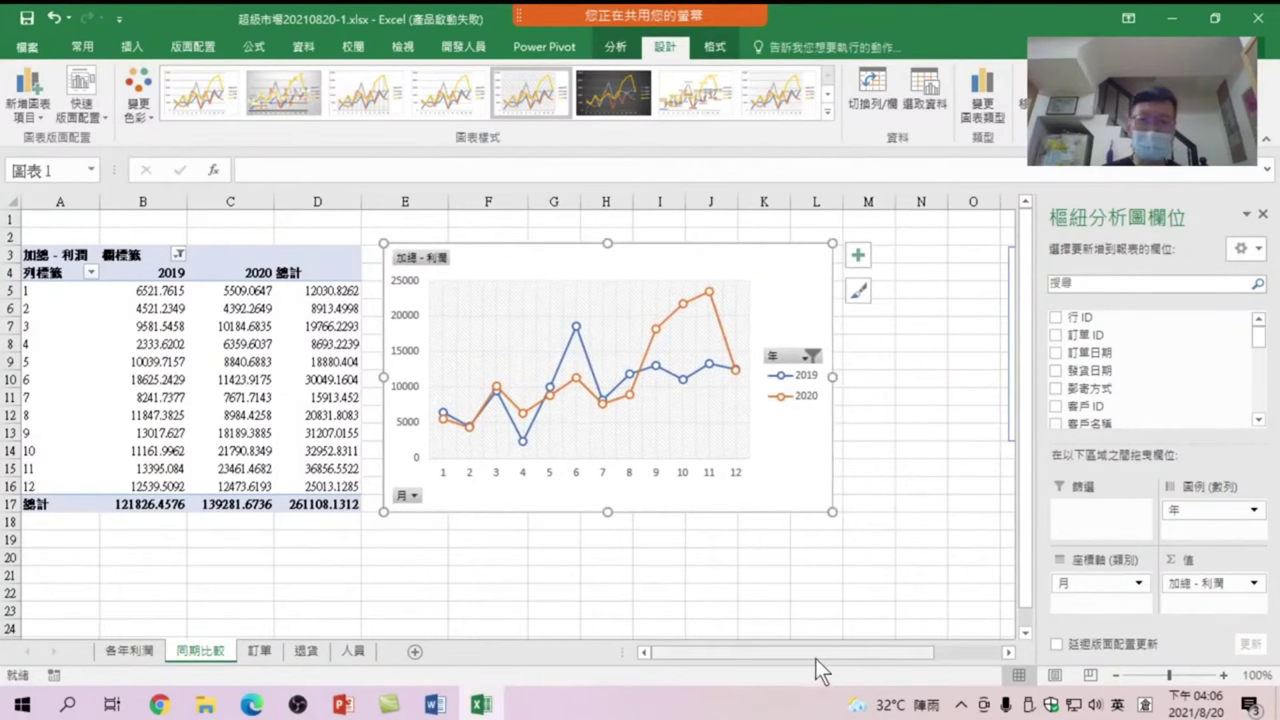
{"action": "left_click_drag", "start_coordinate": [815, 658], "coordinate": [885, 657]}
{"action": "left_click_drag", "start_coordinate": [757, 258], "coordinate": [611, 257]}
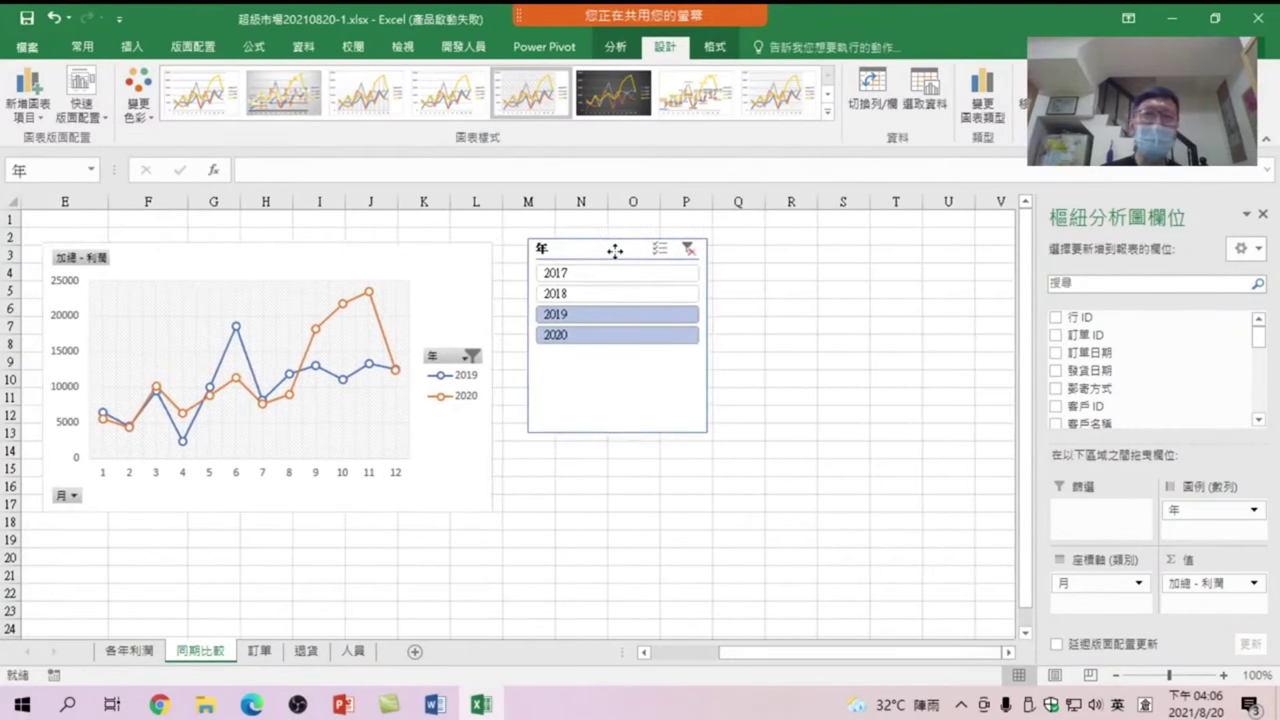
{"action": "left_click_drag", "start_coordinate": [912, 652], "coordinate": [817, 652]}
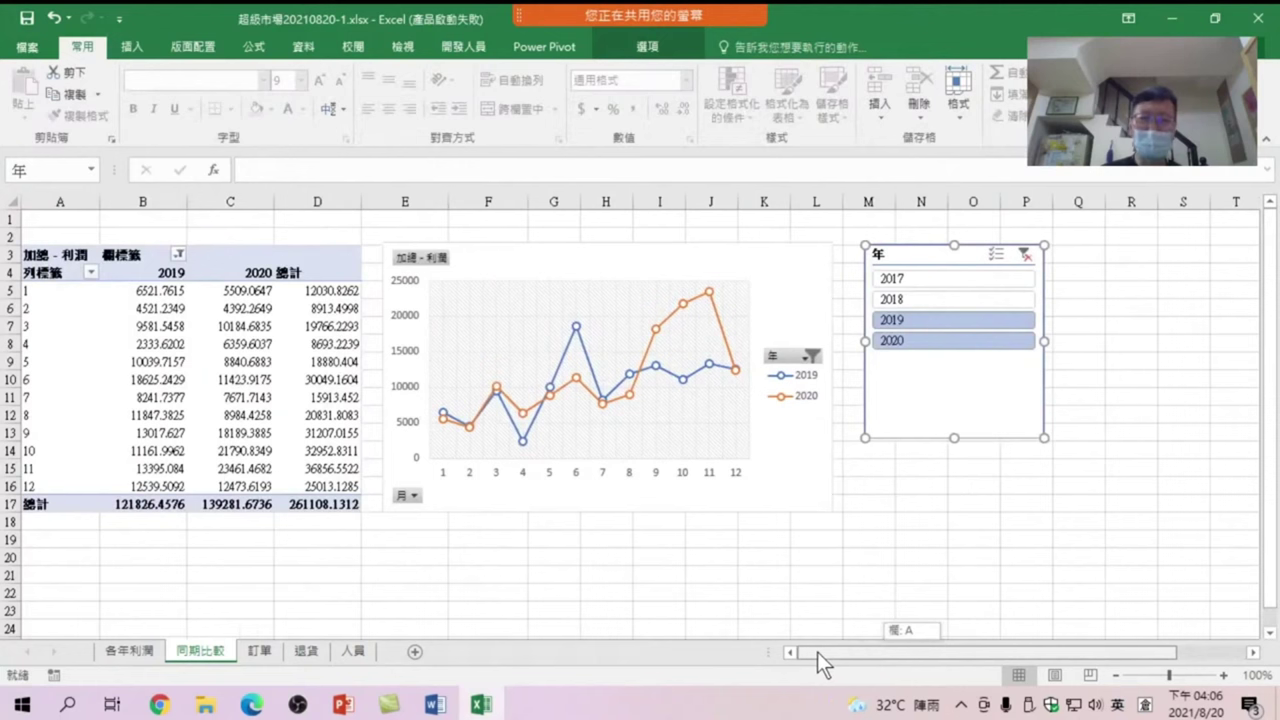
{"action": "left_click", "coordinate": [620, 270]}
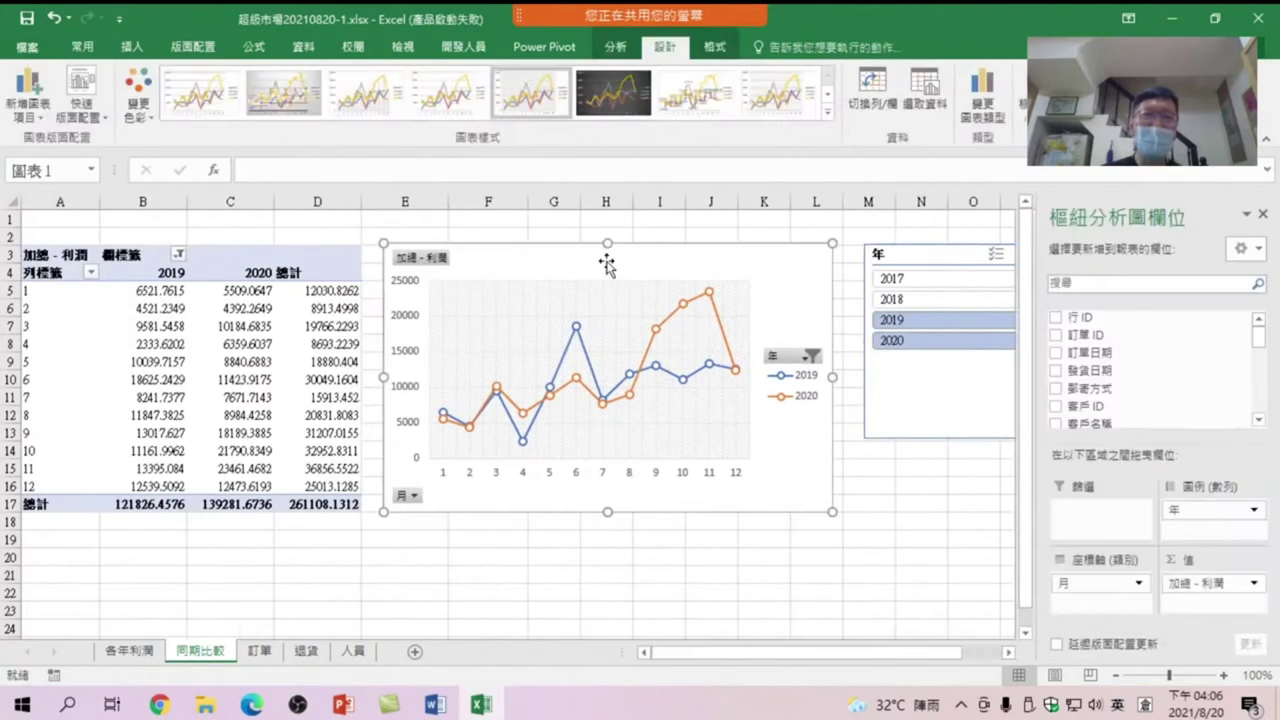
Check the 各年利潤 sheet, return to 同期比較, then open the 訂單 order sheet
{"action": "left_click", "coordinate": [126, 651]}
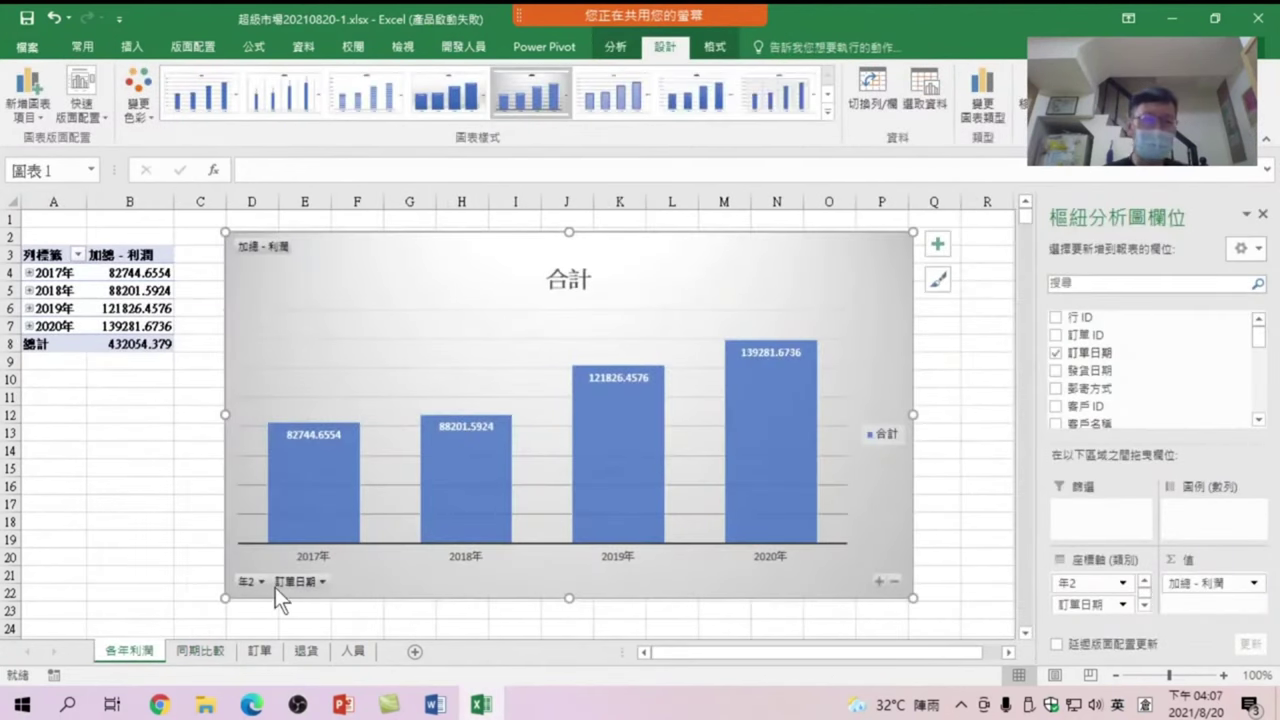
{"action": "left_click", "coordinate": [212, 650]}
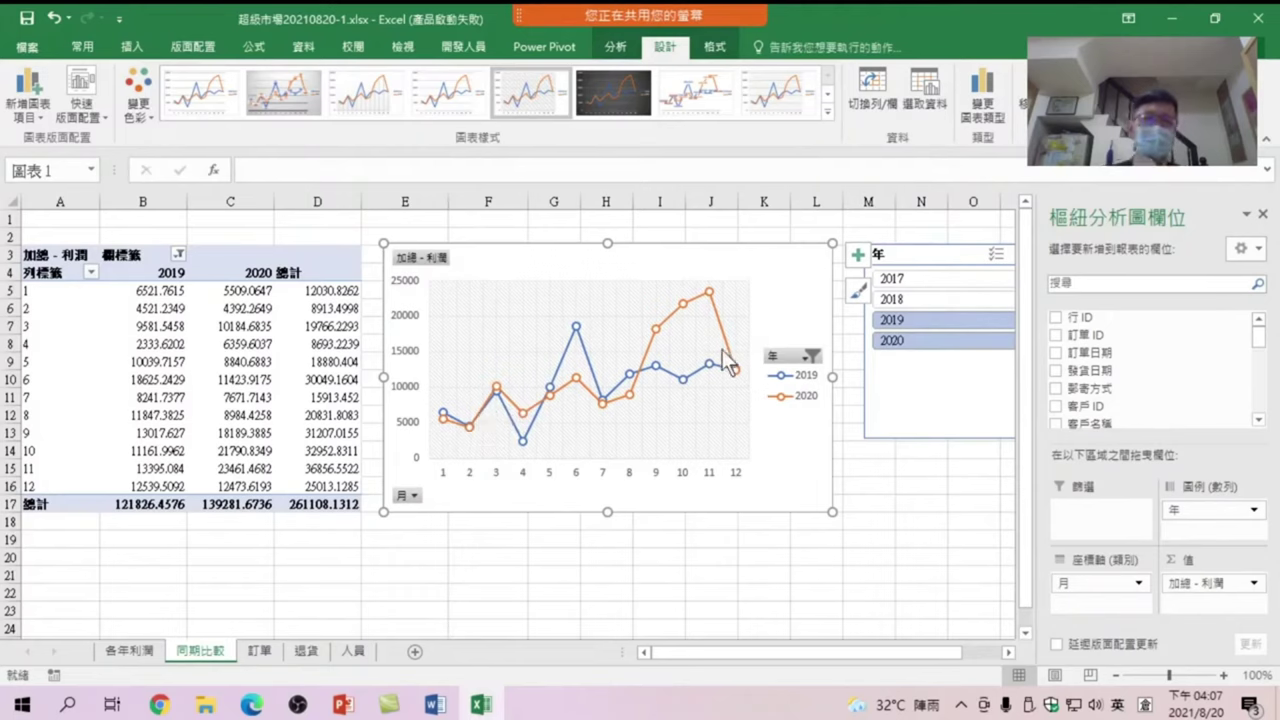
{"action": "left_click", "coordinate": [250, 627]}
{"action": "left_click", "coordinate": [258, 650]}
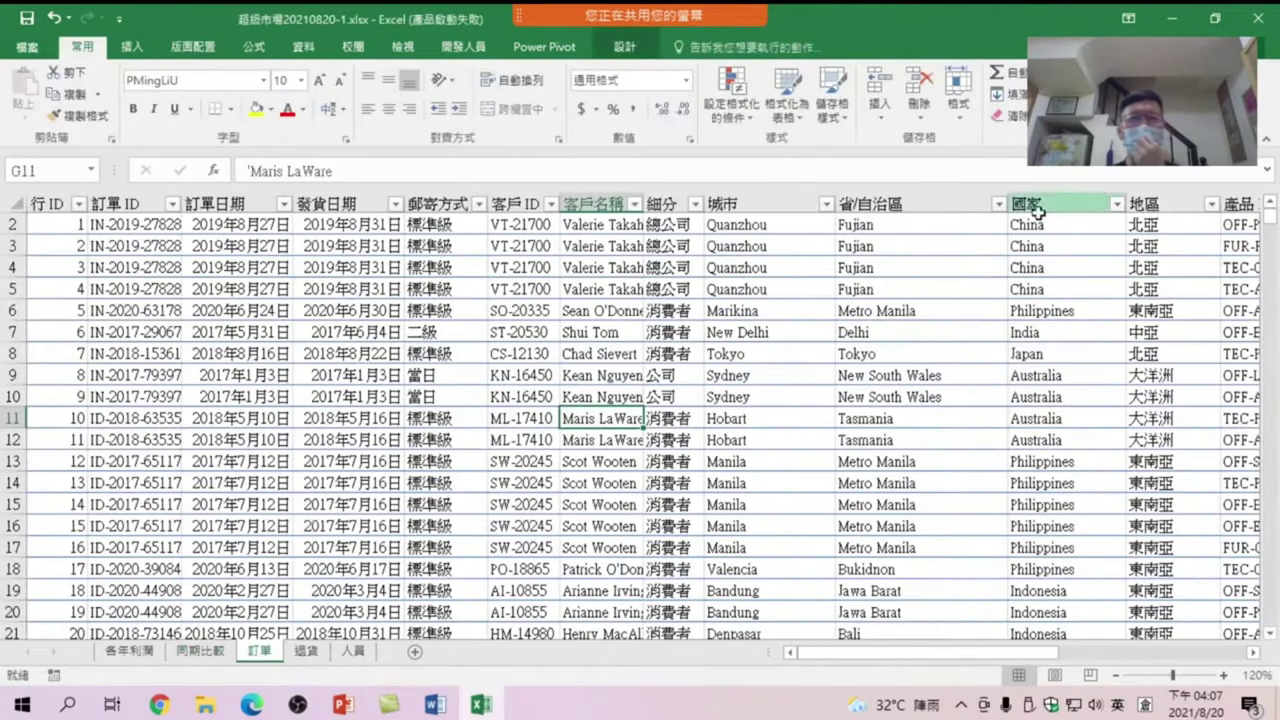
Scroll the 訂單 order table to the right and bring up the Insert (插入) ribbon
{"action": "left_click_drag", "start_coordinate": [890, 652], "coordinate": [1040, 655]}
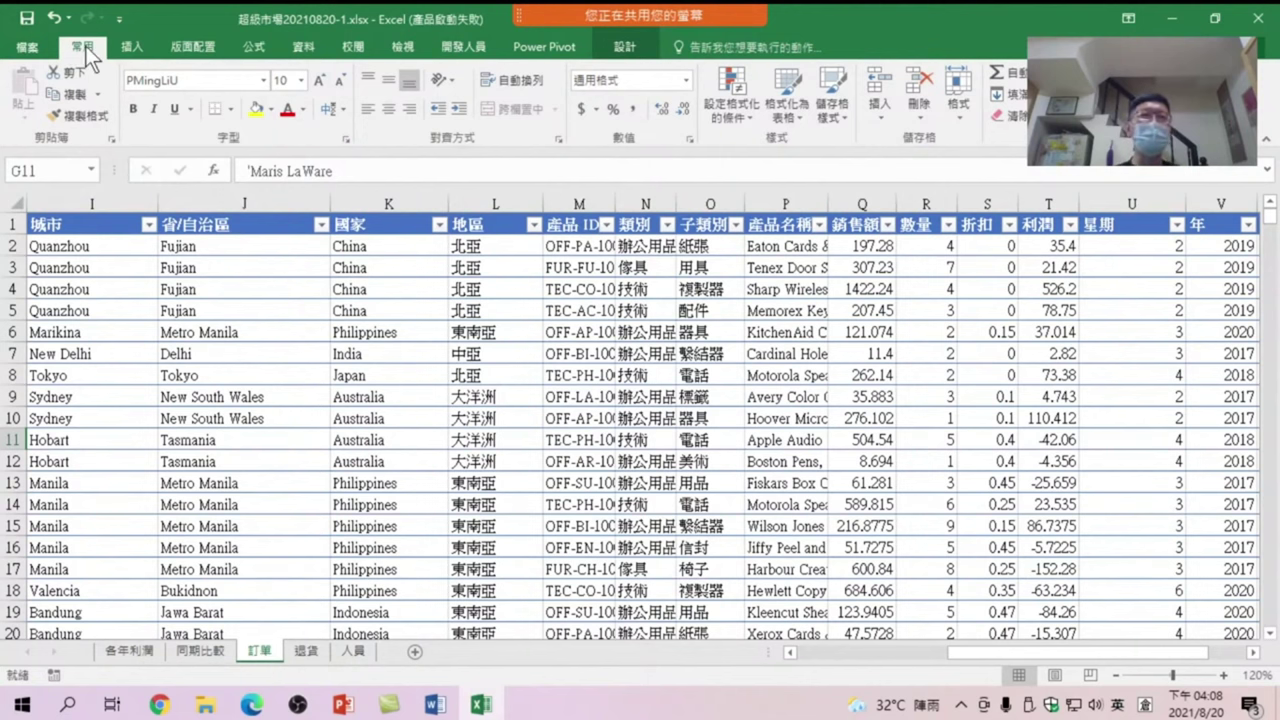
{"action": "left_click", "coordinate": [133, 44]}
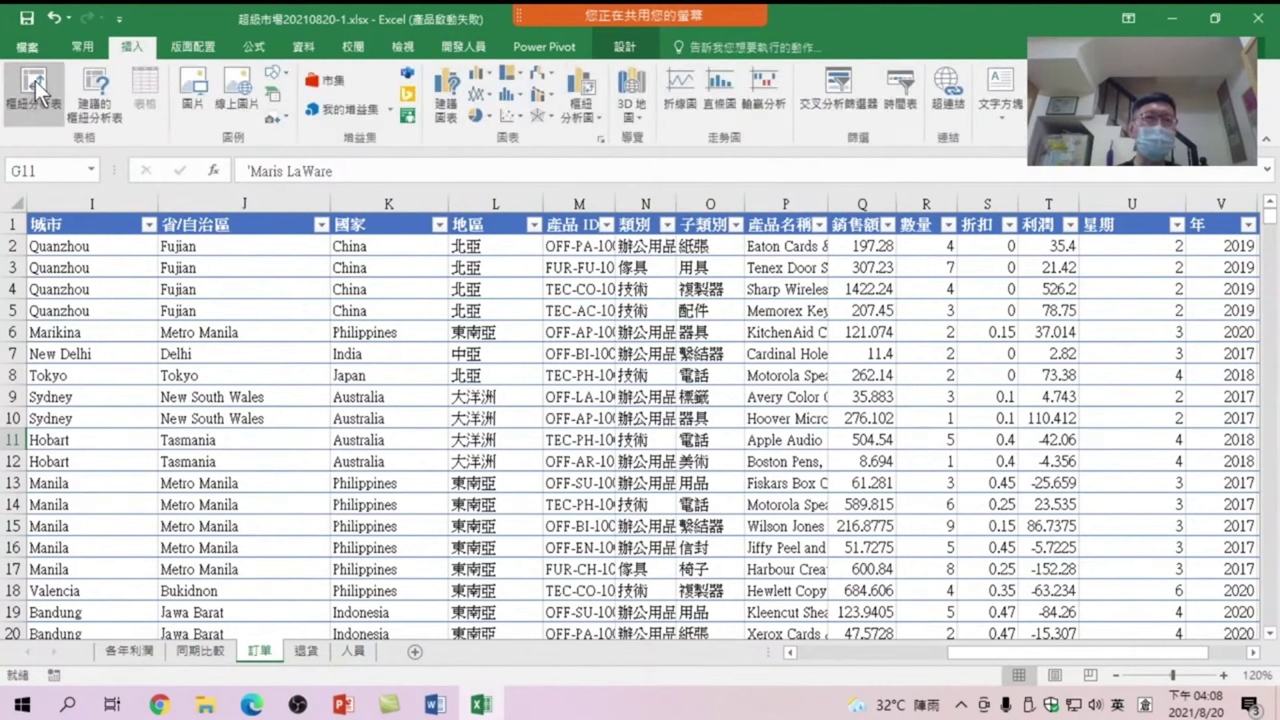
Create a PivotTable on new sheet 工作表3 summing 利潤 by 類別 (技術, 傢具, 辦公用品)
{"action": "left_click", "coordinate": [37, 88]}
{"action": "left_click", "coordinate": [710, 553]}
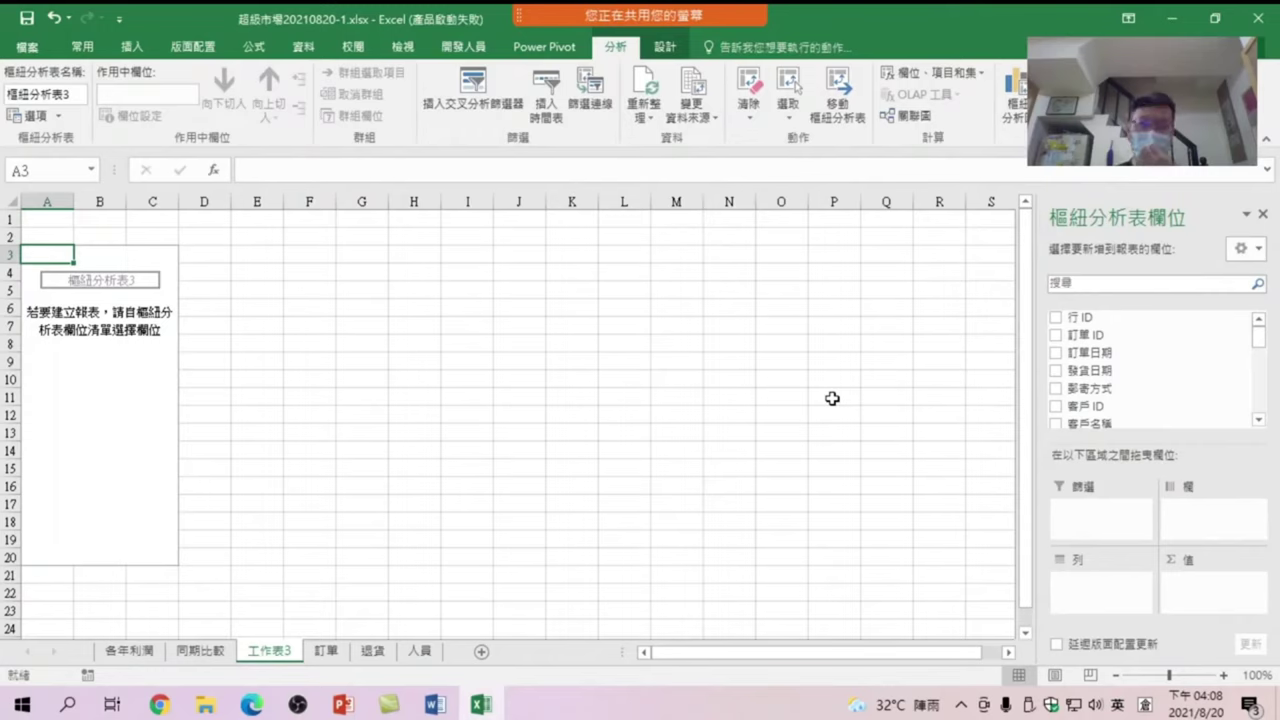
{"action": "left_click_drag", "start_coordinate": [1258, 336], "coordinate": [1268, 420]}
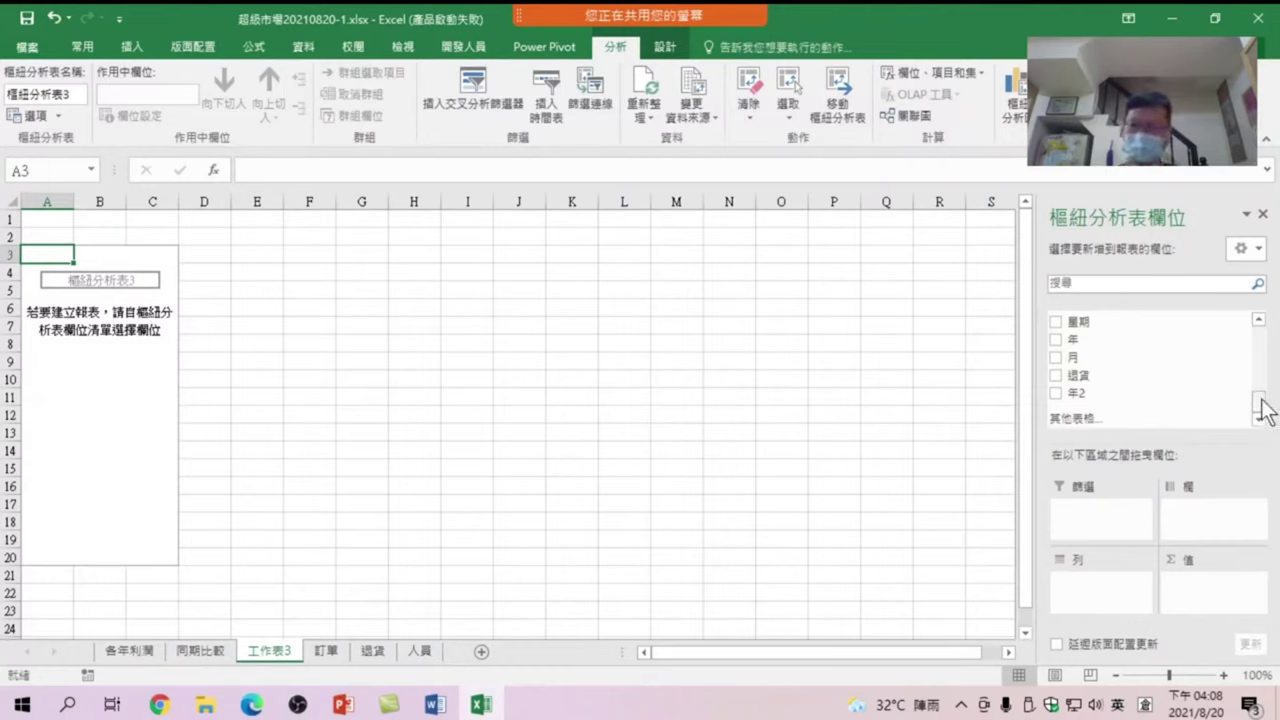
{"action": "left_click_drag", "start_coordinate": [1265, 395], "coordinate": [1263, 380]}
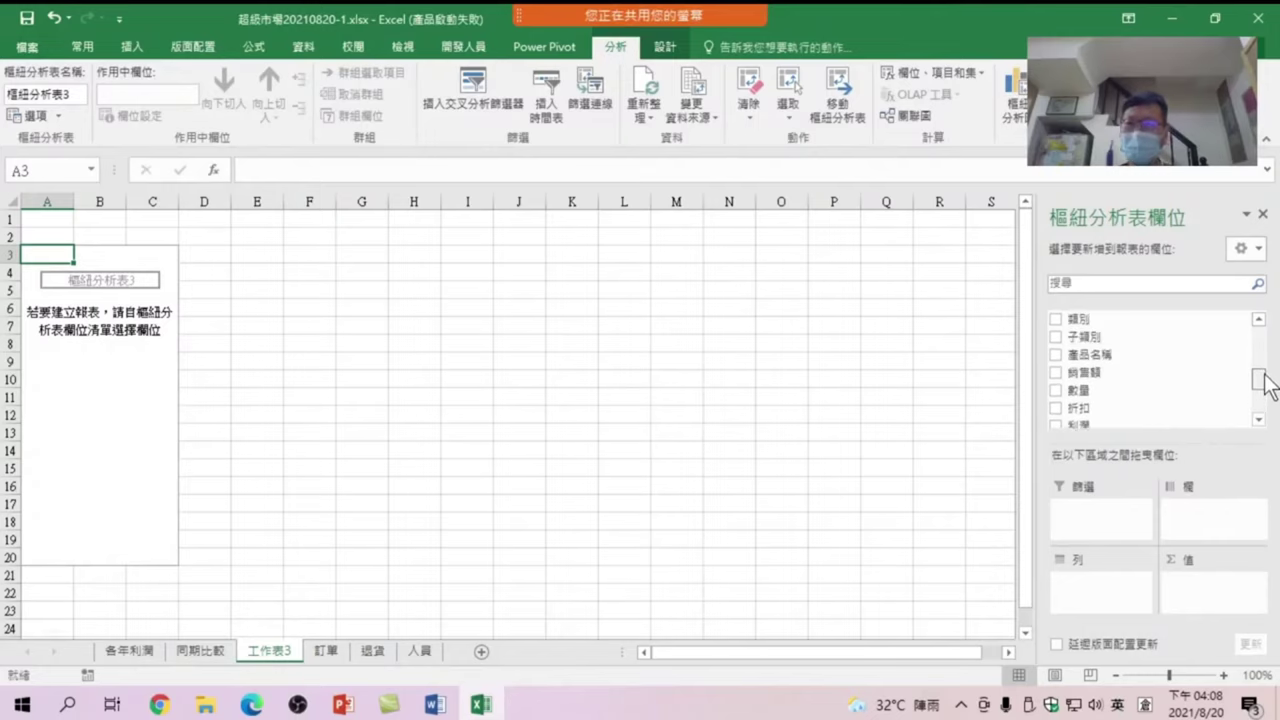
{"action": "left_click", "coordinate": [1058, 320]}
{"action": "left_click_drag", "start_coordinate": [1258, 388], "coordinate": [1258, 400]}
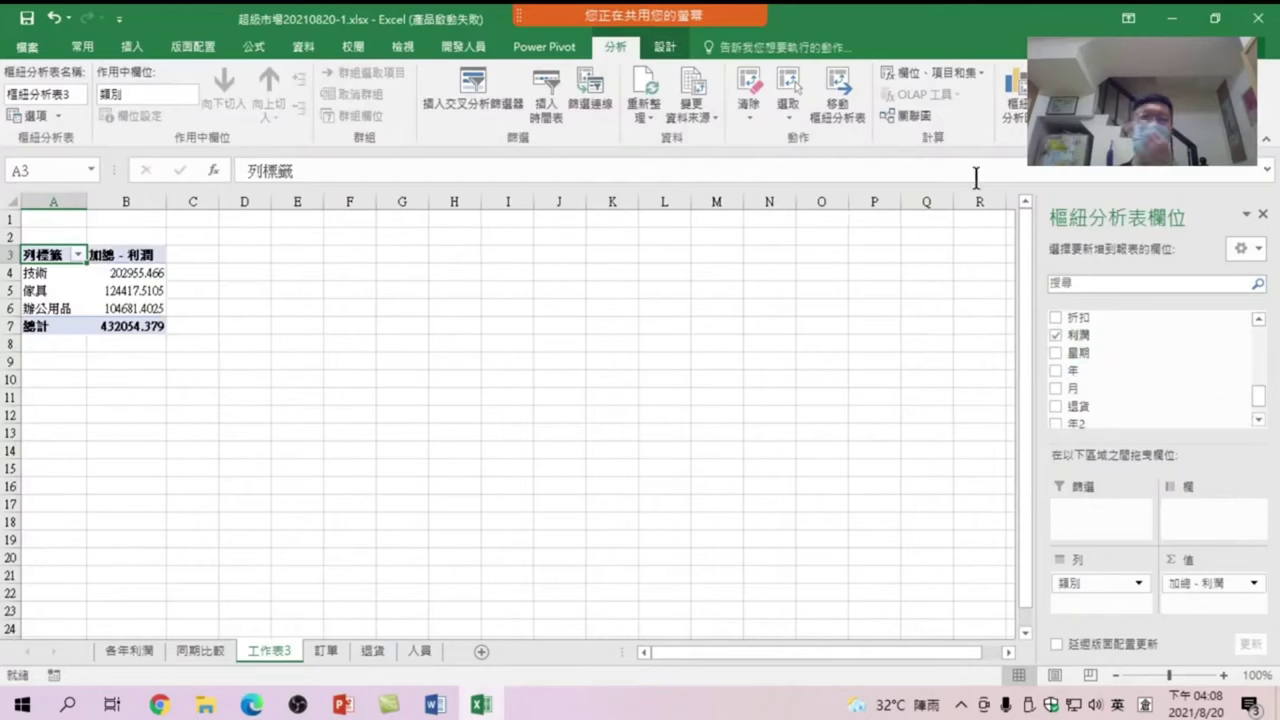
Insert a pie PivotChart of 利潤 by 類別, then move and enlarge it beside the pivot table
{"action": "left_click", "coordinate": [1014, 100]}
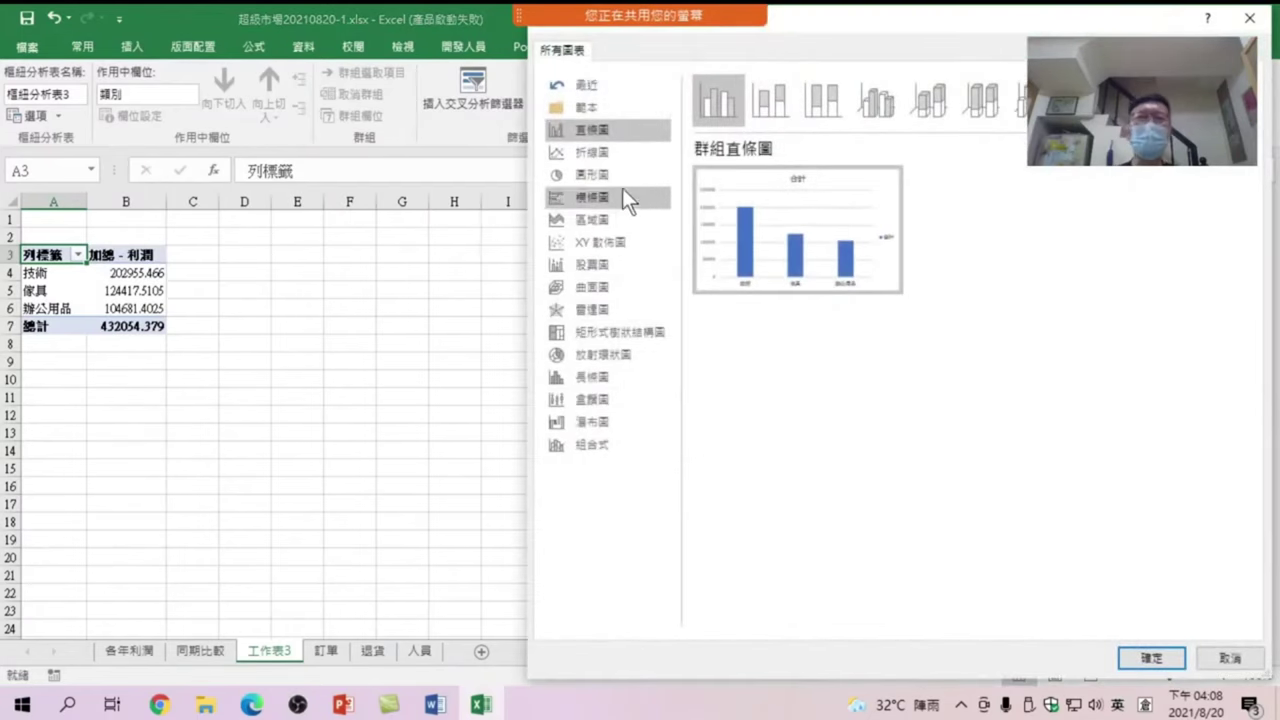
{"action": "left_click", "coordinate": [605, 175]}
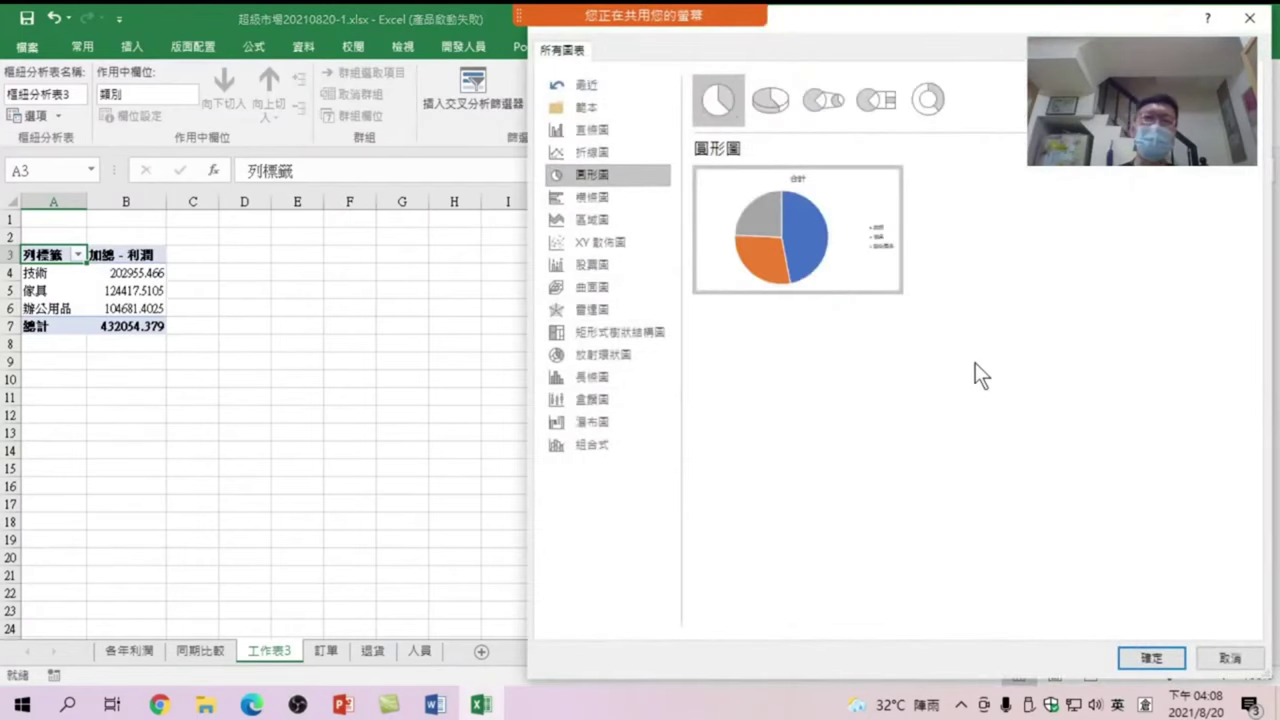
{"action": "left_click", "coordinate": [1150, 658]}
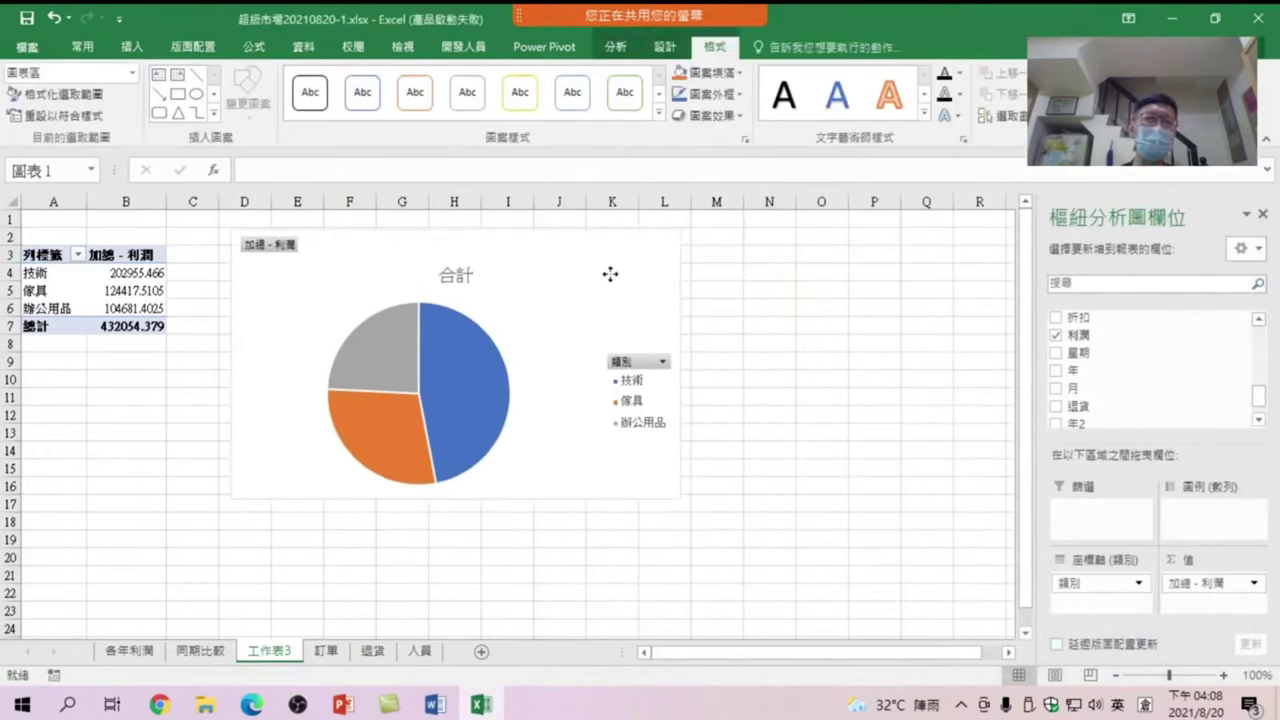
{"action": "left_click_drag", "start_coordinate": [691, 347], "coordinate": [590, 273]}
{"action": "left_click_drag", "start_coordinate": [650, 492], "coordinate": [794, 598]}
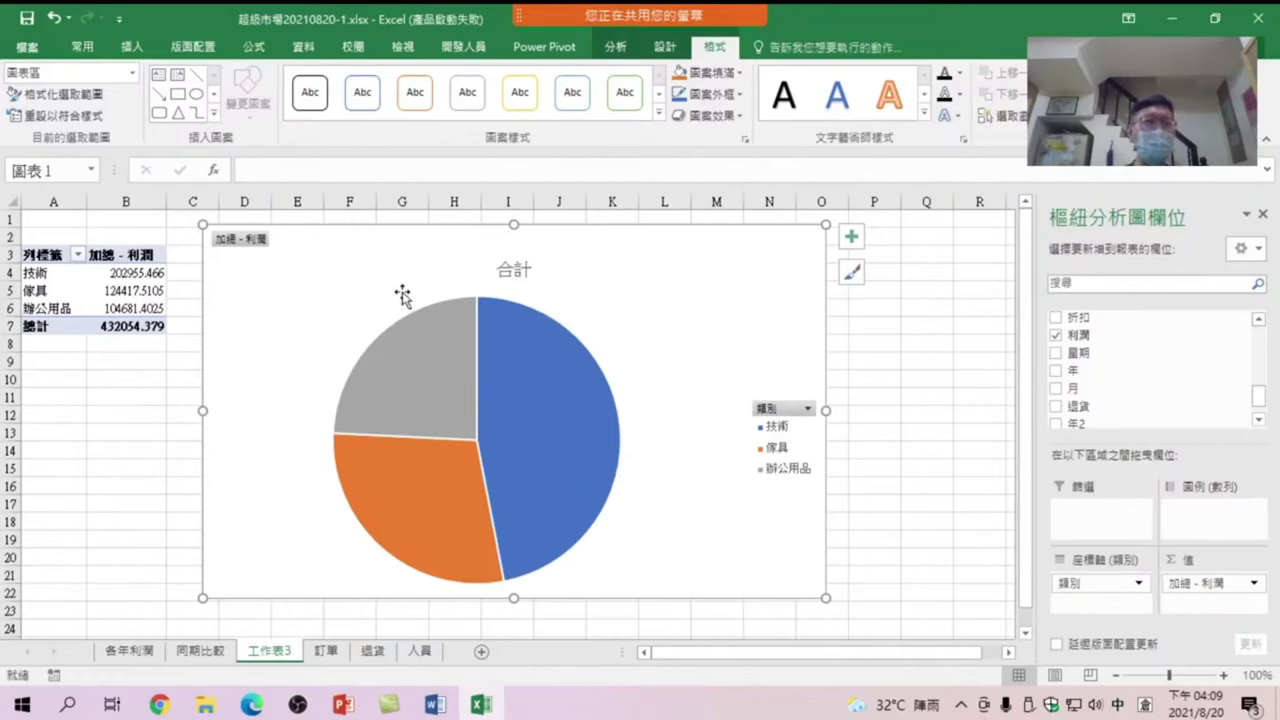
Format the profit totals in B4:B7 with Comma Style and zero decimal places
{"action": "left_click", "coordinate": [138, 273]}
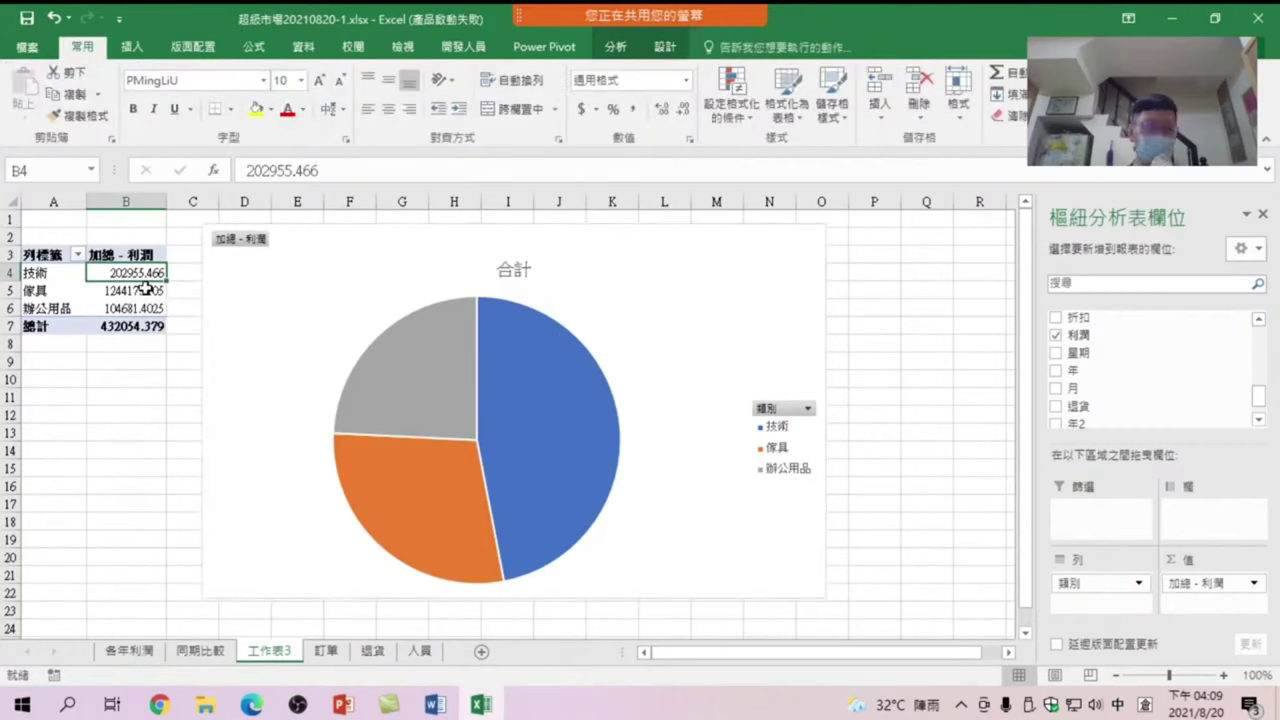
{"action": "left_click_drag", "start_coordinate": [136, 272], "coordinate": [130, 326]}
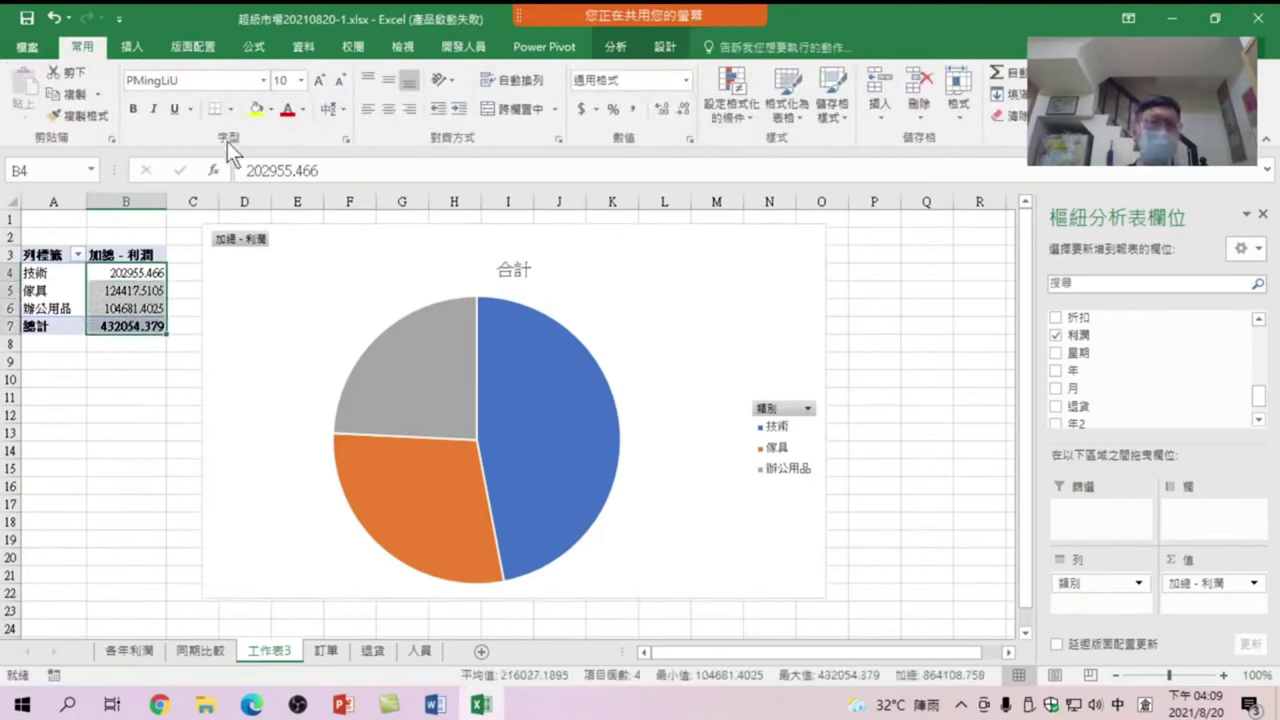
{"action": "left_click", "coordinate": [633, 107]}
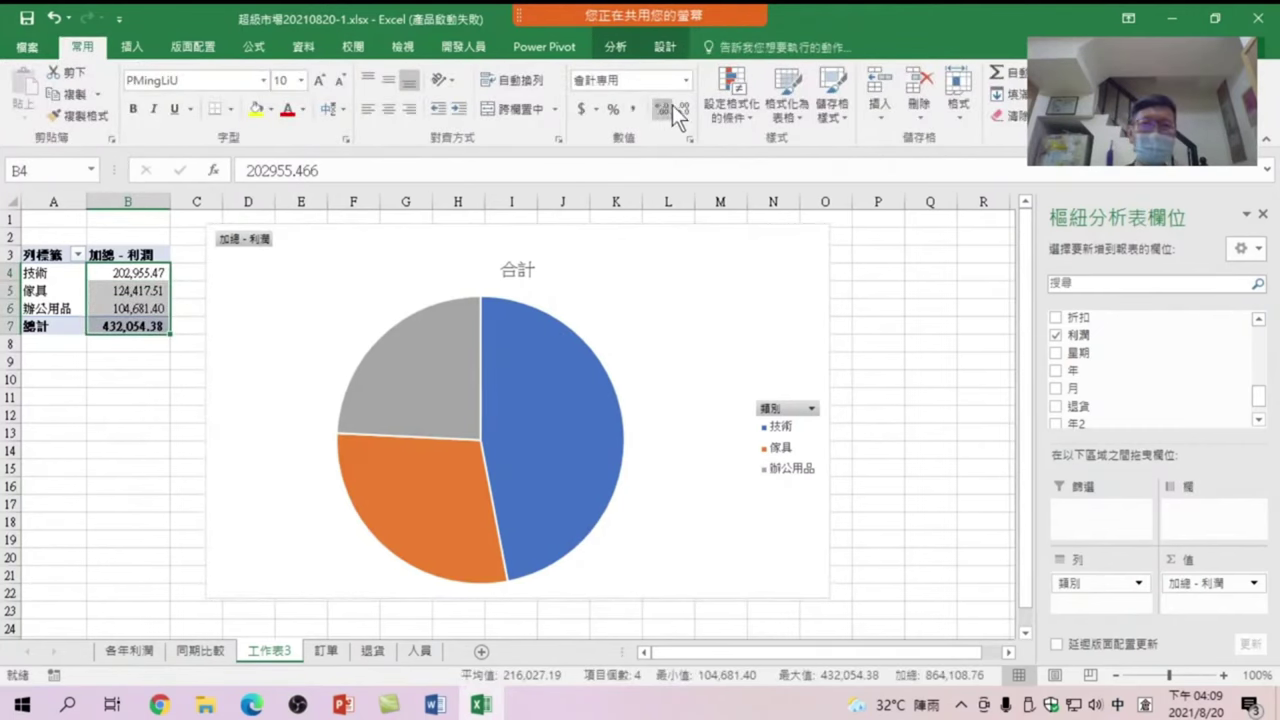
{"action": "left_click", "coordinate": [681, 104]}
{"action": "left_click", "coordinate": [681, 104]}
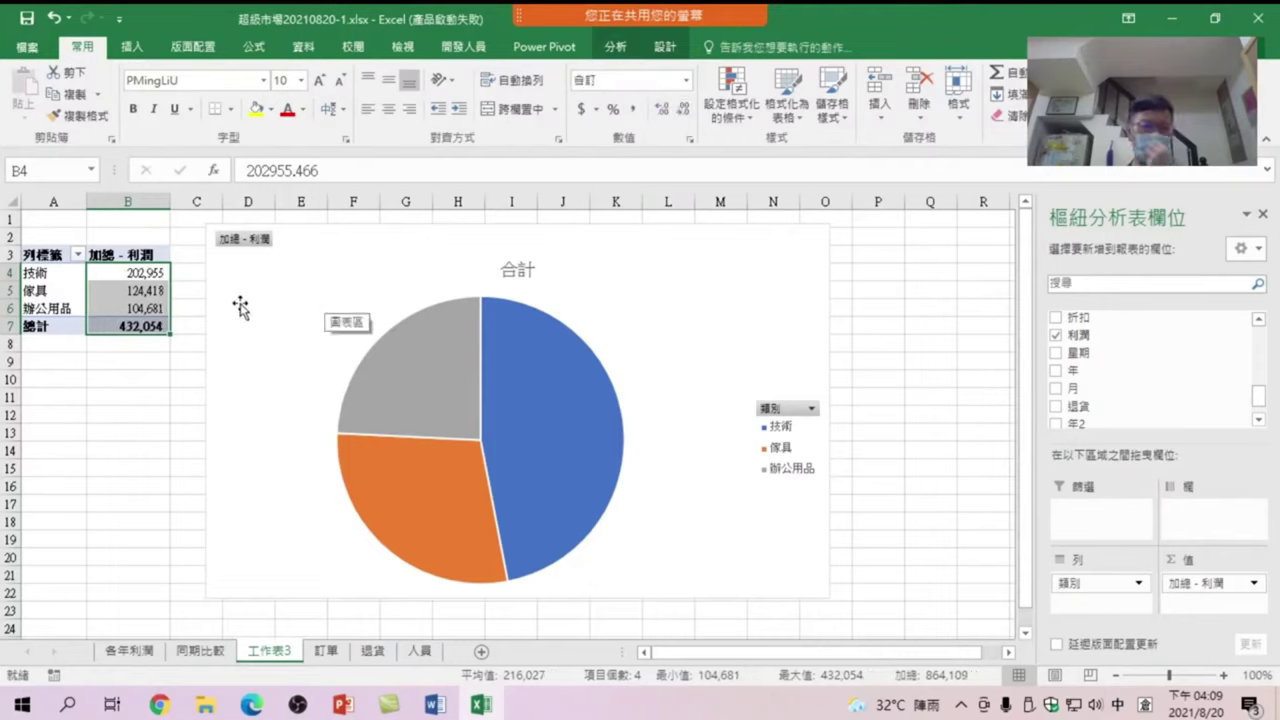
Sort the categories by profit ascending, then re-sort largest to smallest
{"action": "left_click", "coordinate": [140, 270]}
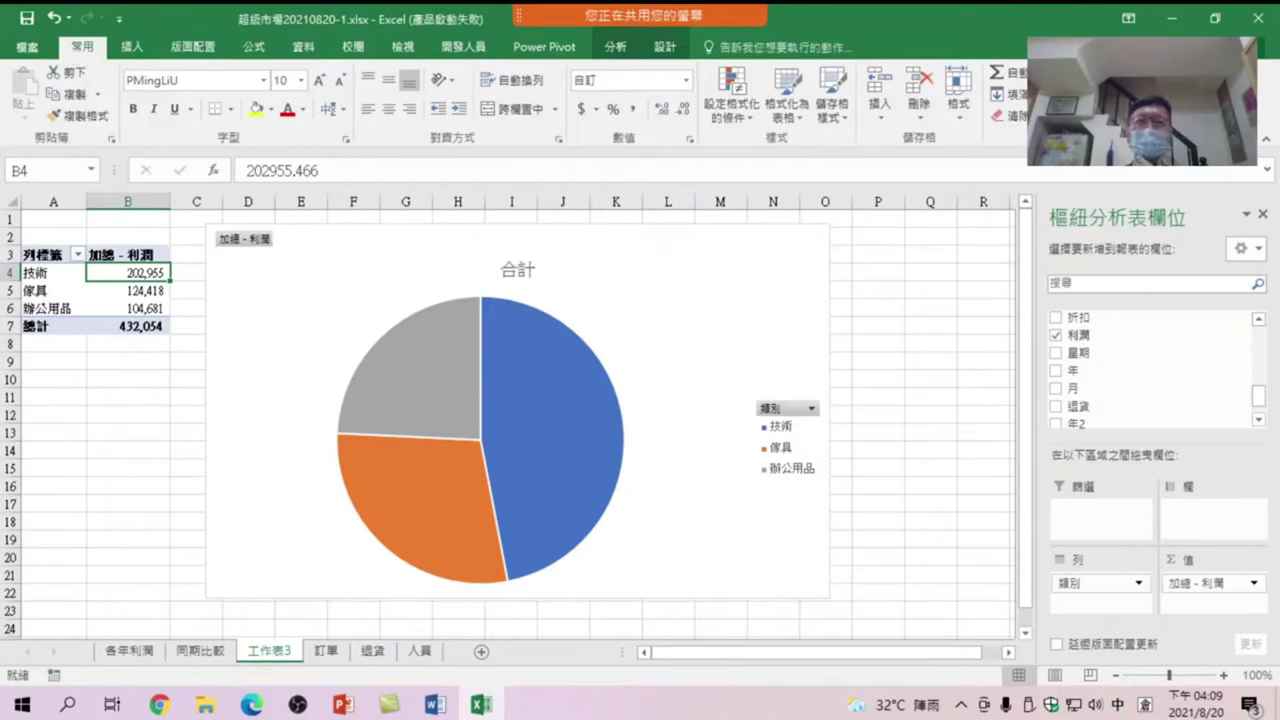
{"action": "left_click", "coordinate": [1090, 100]}
{"action": "left_click", "coordinate": [1130, 137]}
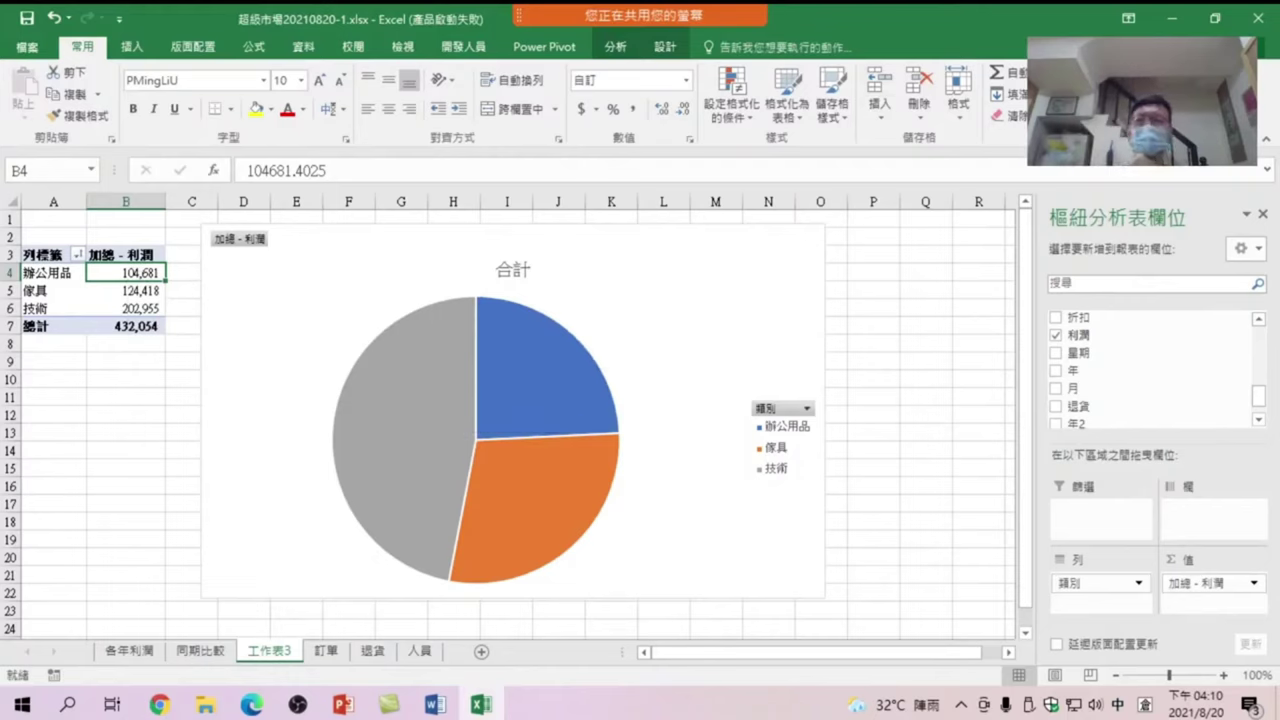
{"action": "left_click", "coordinate": [1125, 105]}
{"action": "left_click", "coordinate": [1125, 163]}
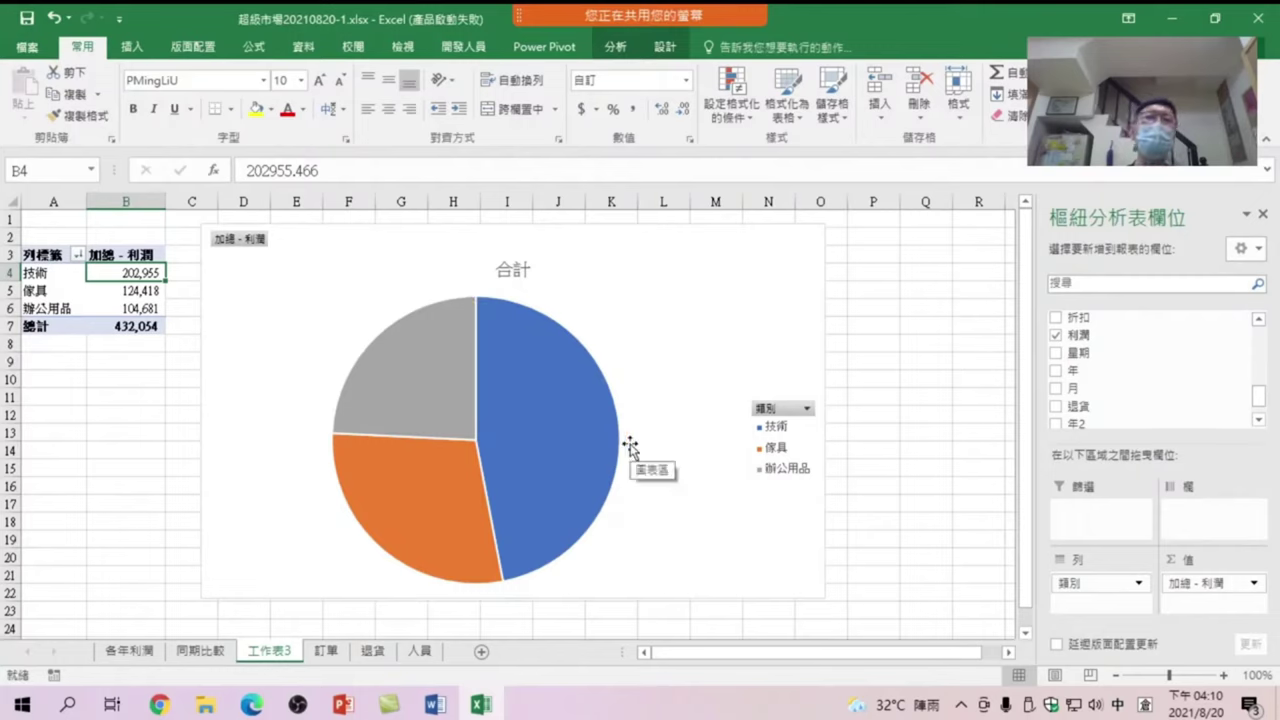
{"action": "mouse_move", "coordinate": [640, 14]}
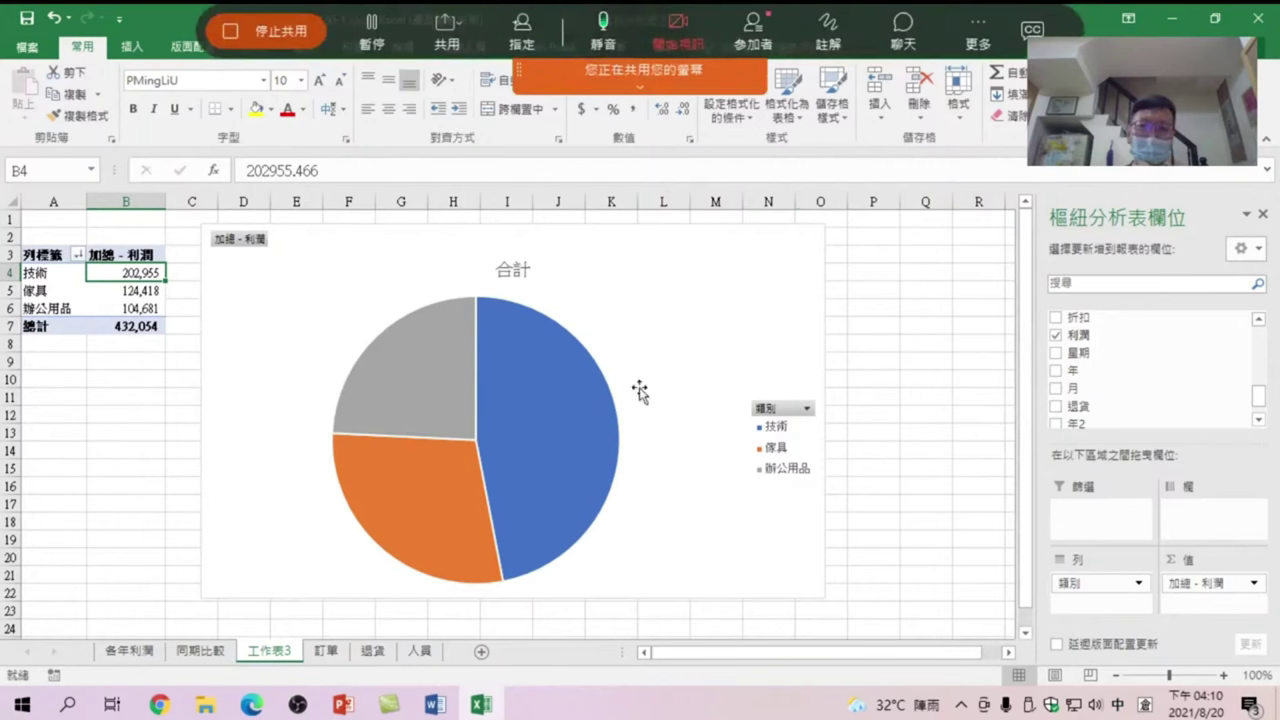
From the selected pie chart, insert slicers for the 年 and 月 fields
{"action": "left_click", "coordinate": [640, 390]}
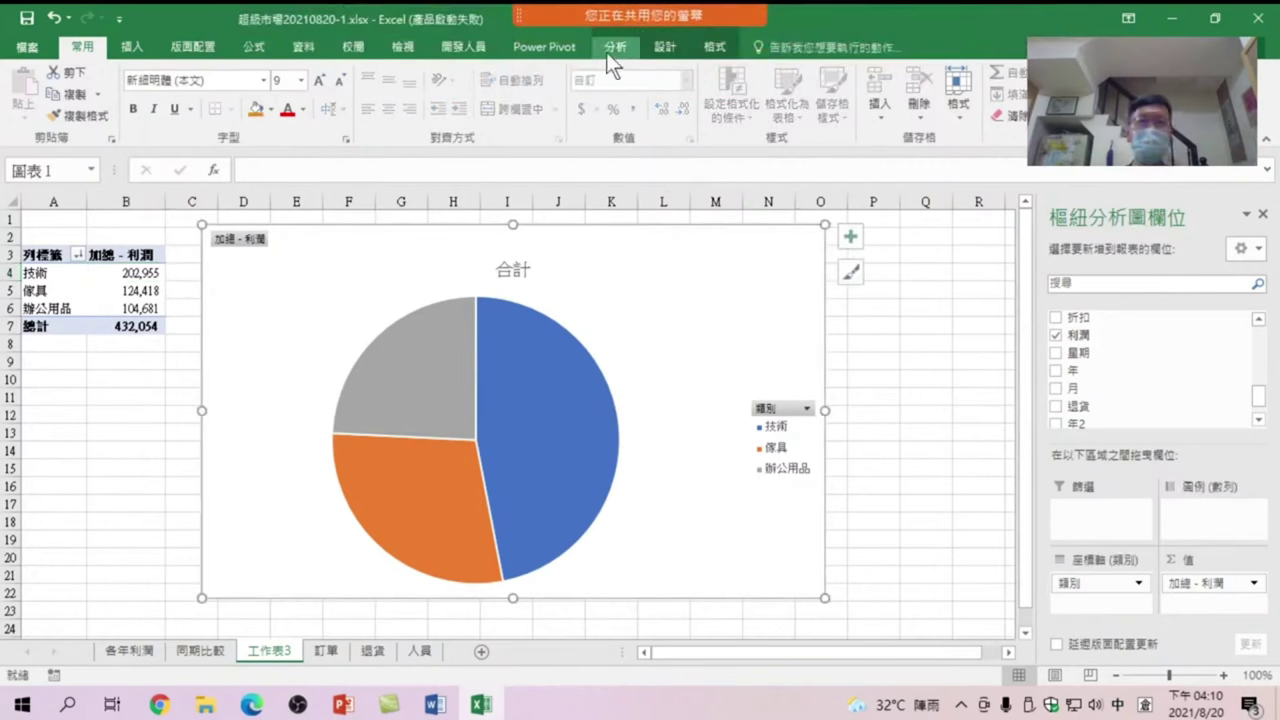
{"action": "left_click", "coordinate": [614, 47]}
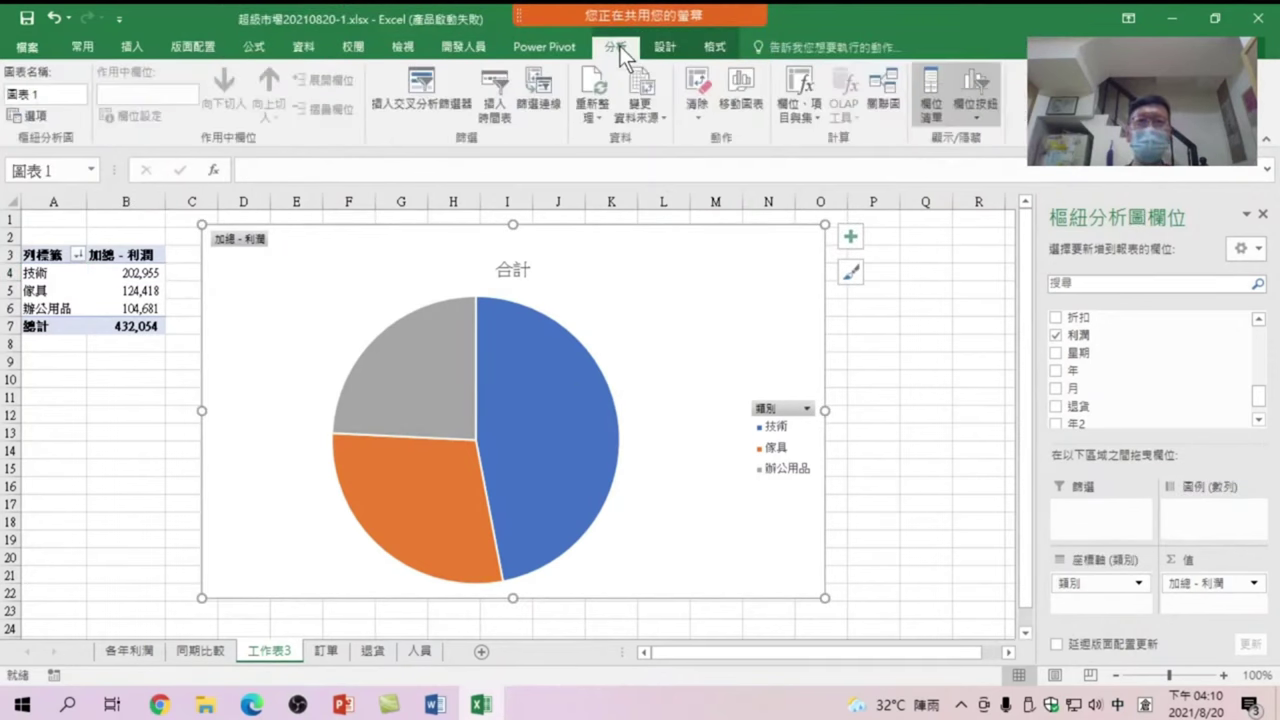
{"action": "left_click", "coordinate": [426, 88]}
{"action": "scroll", "coordinate": [604, 407], "scroll_direction": "down", "scroll_amount": 2}
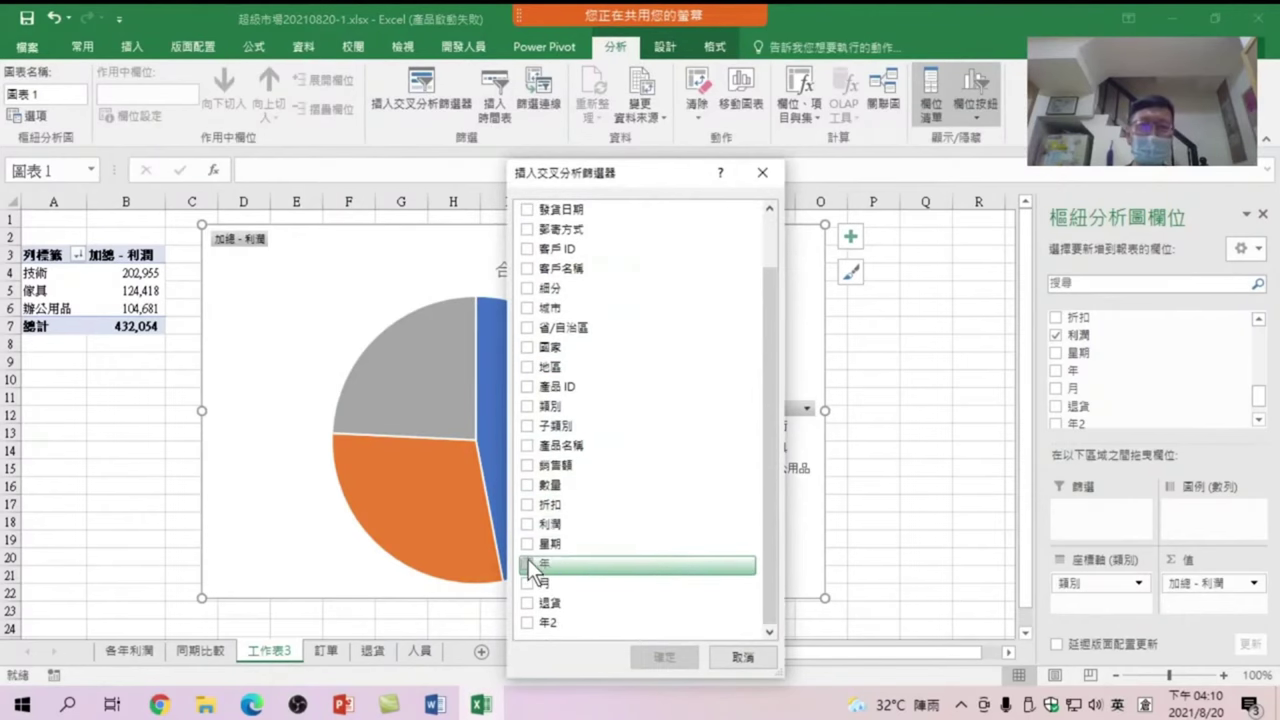
{"action": "left_click", "coordinate": [530, 566]}
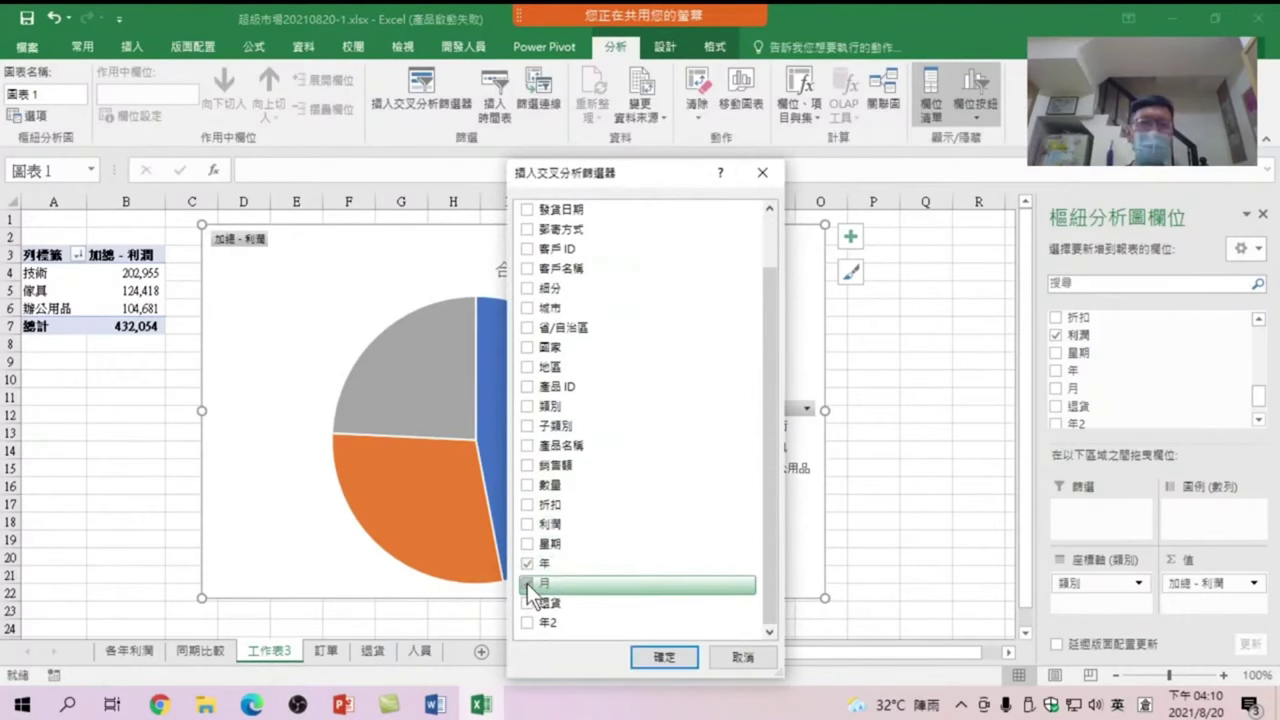
{"action": "left_click", "coordinate": [528, 583]}
{"action": "left_click", "coordinate": [664, 657]}
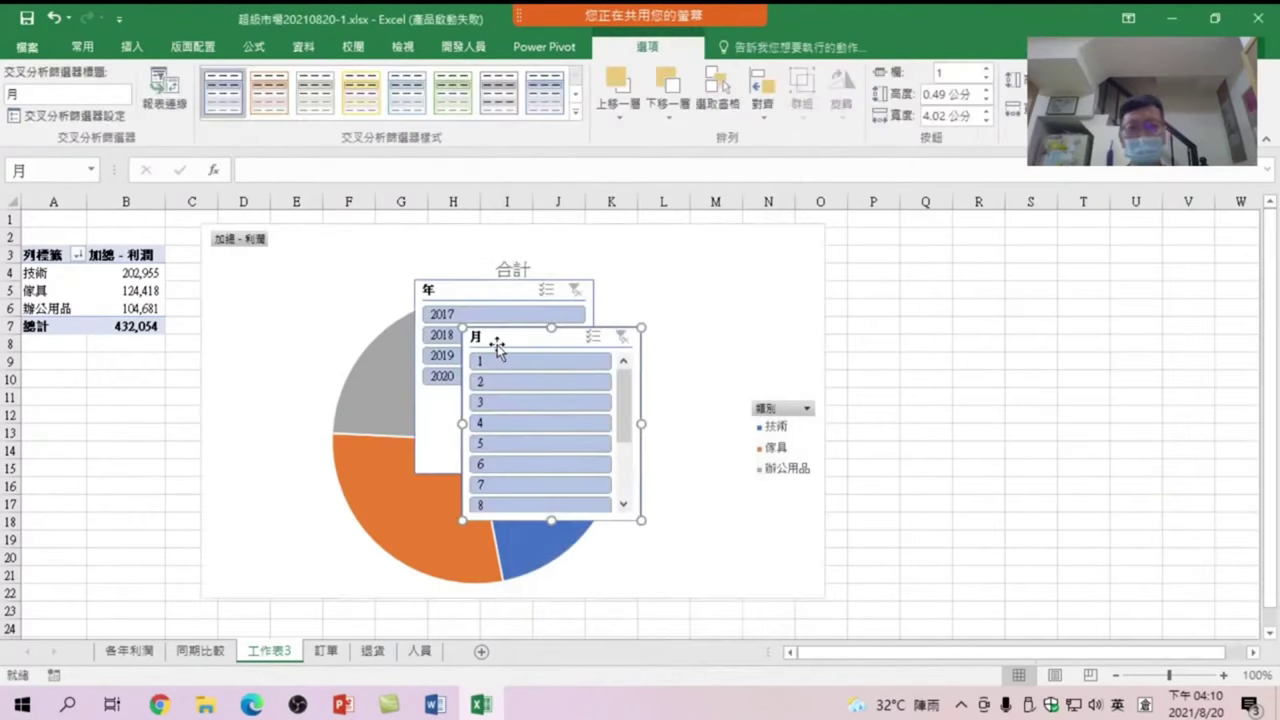
Place the 月 slicer in columns S–V and the 年 slicer in P–R, filtering to 2020
{"action": "mouse_move", "coordinate": [497, 347]}
{"action": "left_mouse_down"}
{"action": "mouse_move", "coordinate": [960, 271]}
{"action": "mouse_move", "coordinate": [1067, 237]}
{"action": "left_mouse_up"}
{"action": "mouse_move", "coordinate": [468, 289]}
{"action": "left_mouse_down"}
{"action": "mouse_move", "coordinate": [878, 253]}
{"action": "mouse_move", "coordinate": [913, 229]}
{"action": "left_mouse_up"}
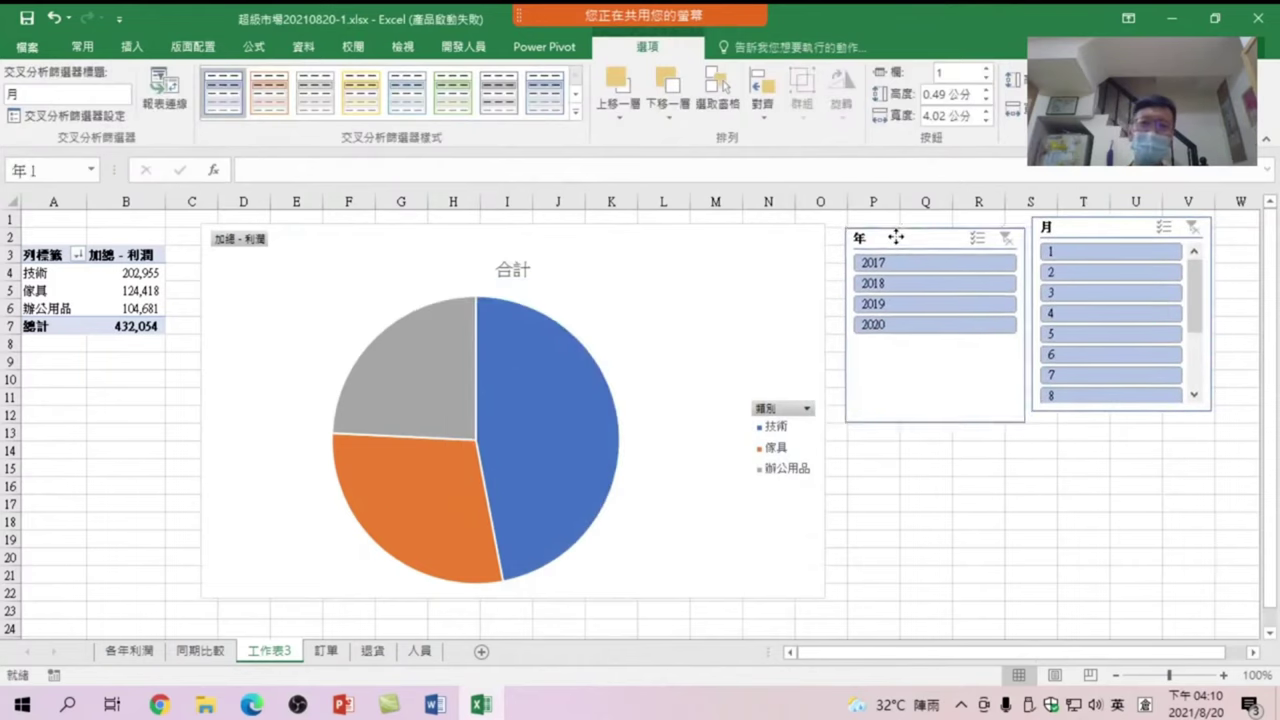
{"action": "left_click", "coordinate": [905, 326]}
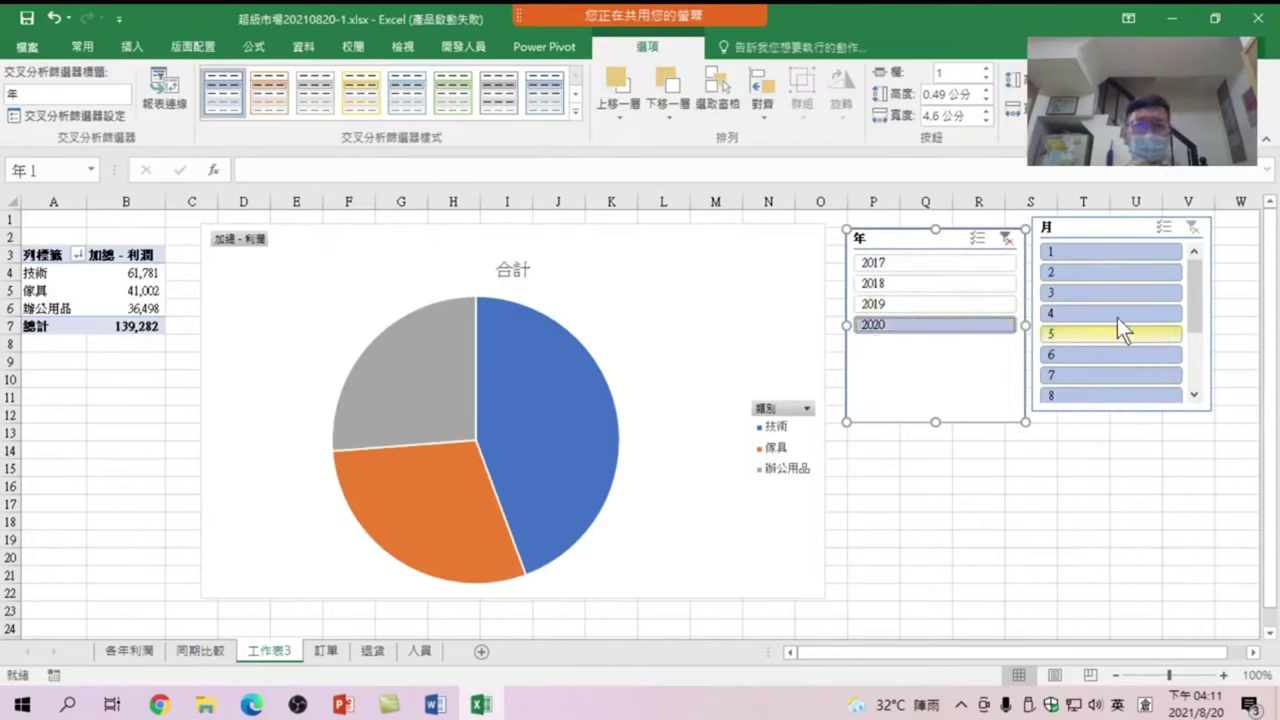
{"action": "left_click_drag", "start_coordinate": [1199, 279], "coordinate": [1199, 335]}
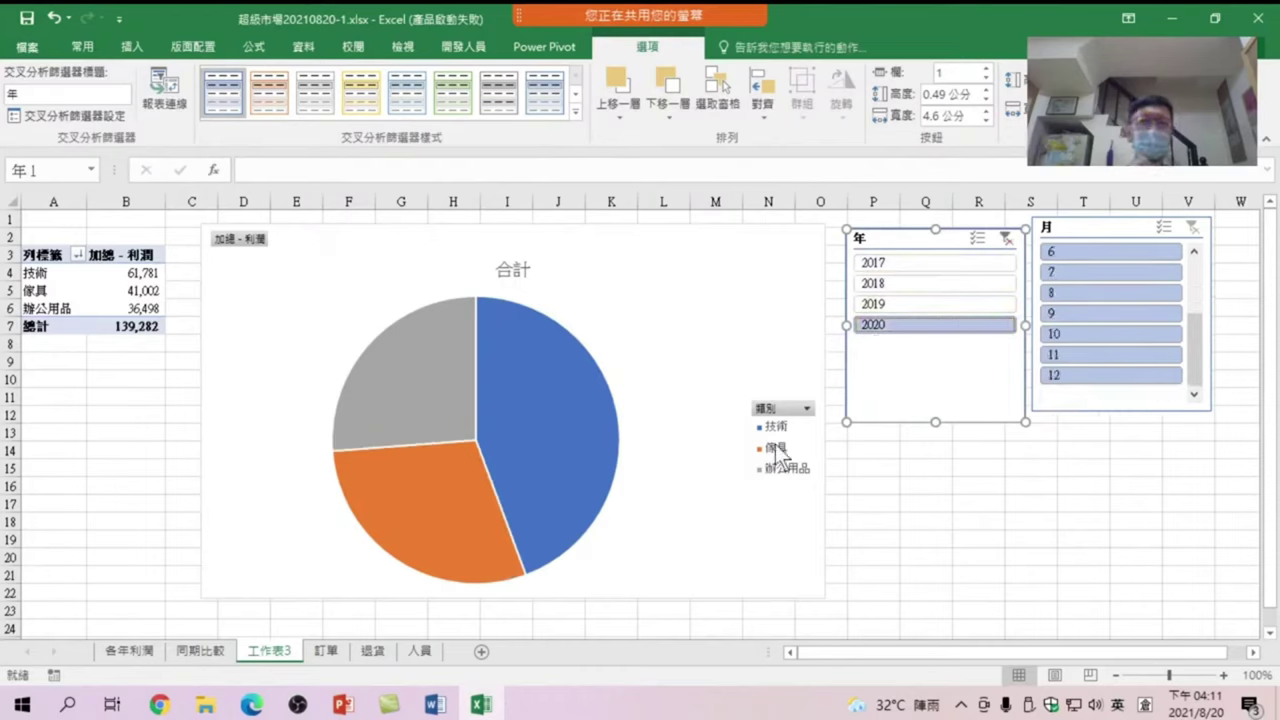
Clear the year filter, then step through 2017, 2018 and 2019, ending on 2020
{"action": "left_click", "coordinate": [1006, 239]}
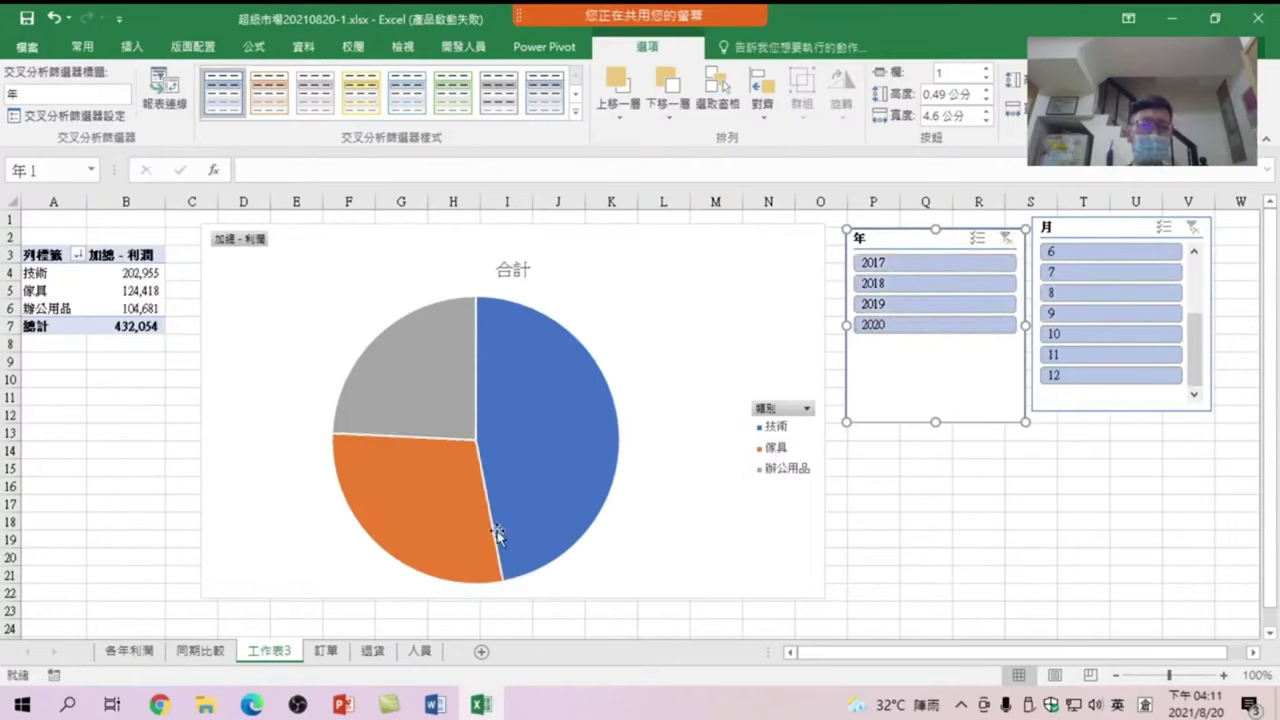
{"action": "left_click", "coordinate": [900, 261]}
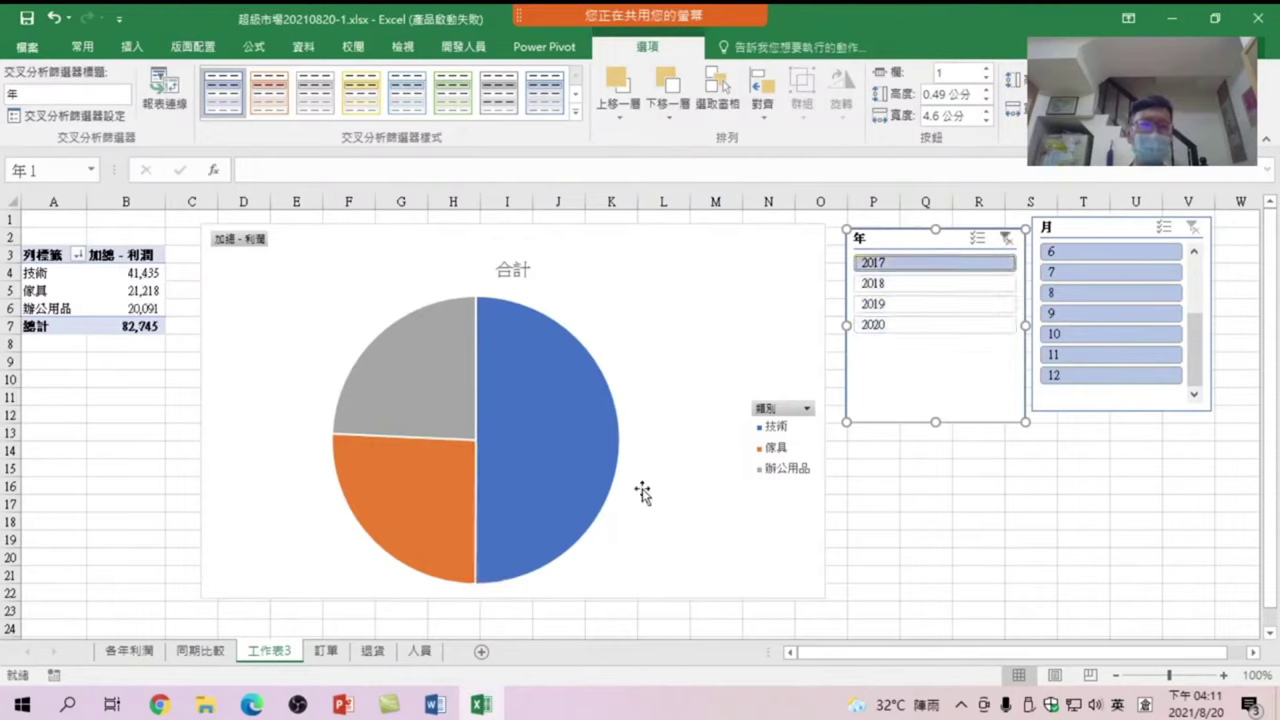
{"action": "left_click", "coordinate": [883, 281]}
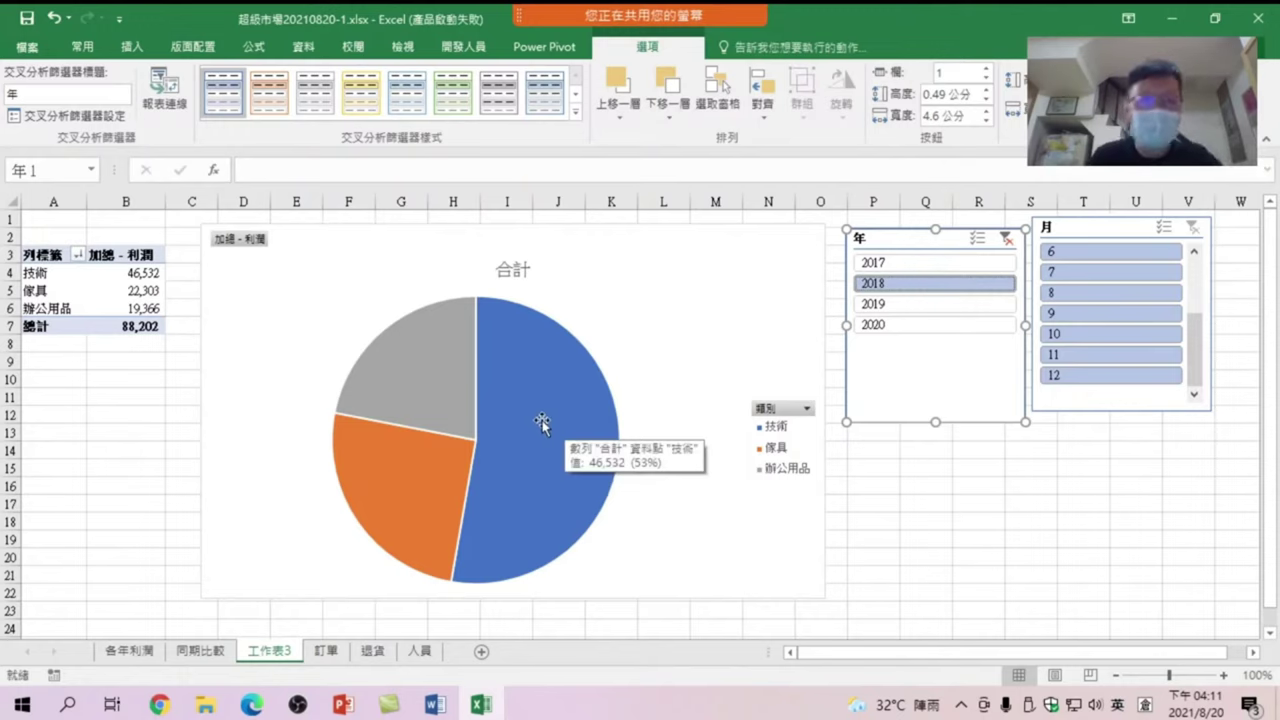
{"action": "left_click", "coordinate": [886, 262]}
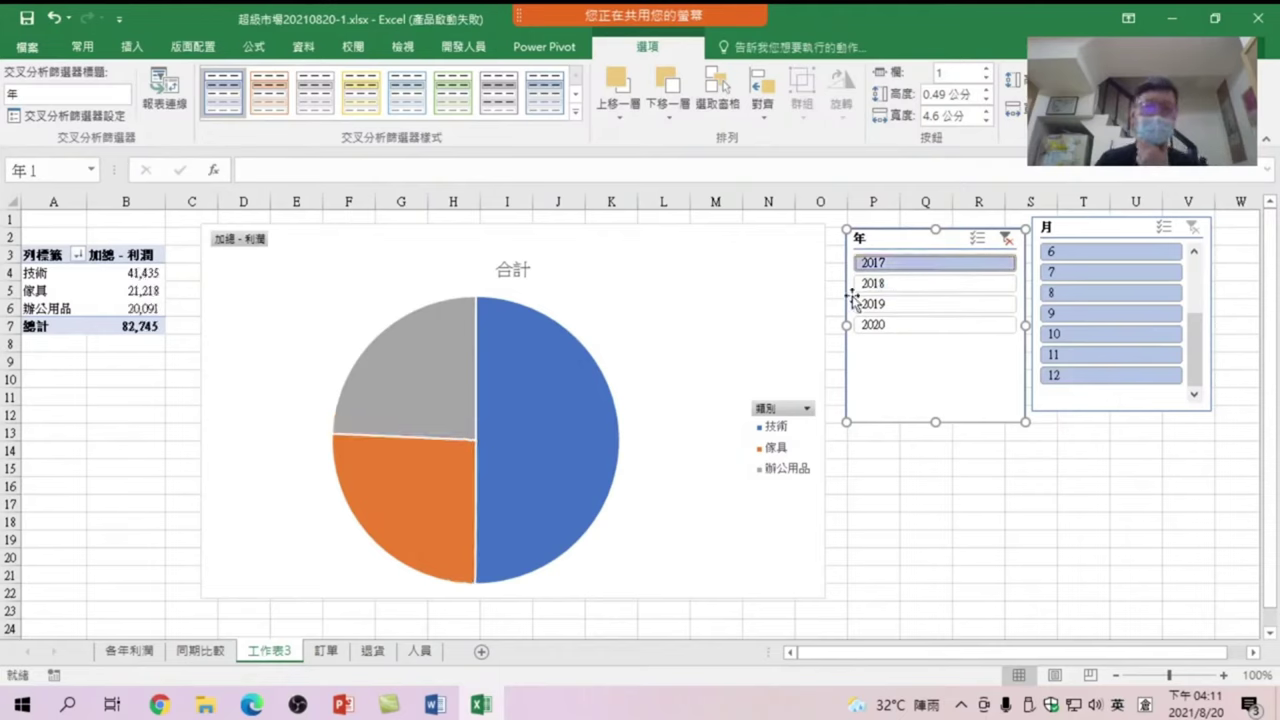
{"action": "left_click", "coordinate": [904, 284]}
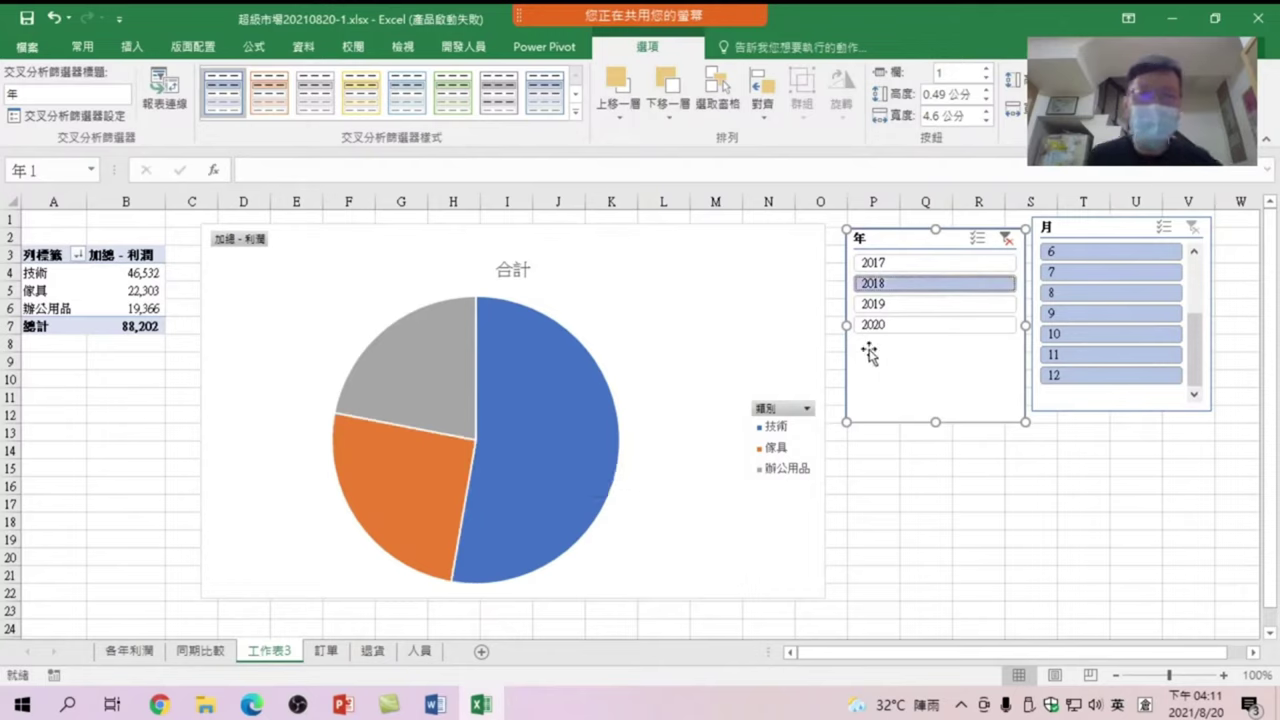
{"action": "left_click", "coordinate": [870, 304]}
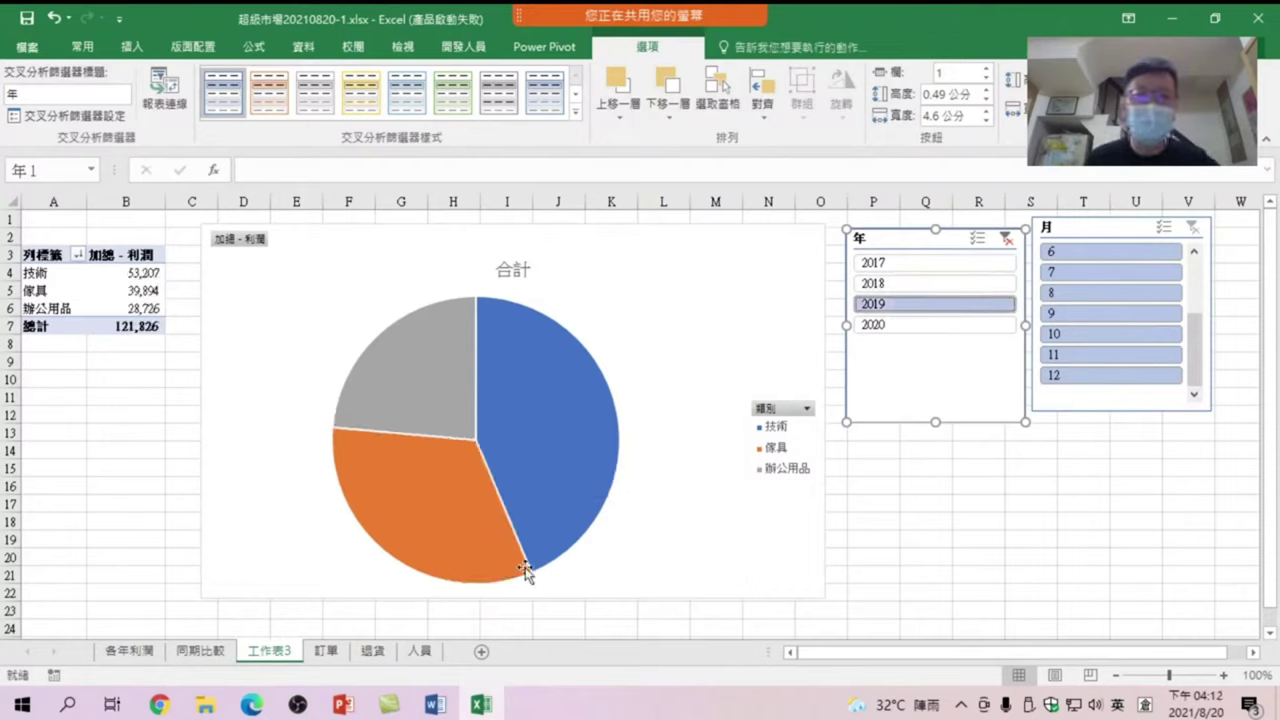
{"action": "left_click", "coordinate": [884, 324]}
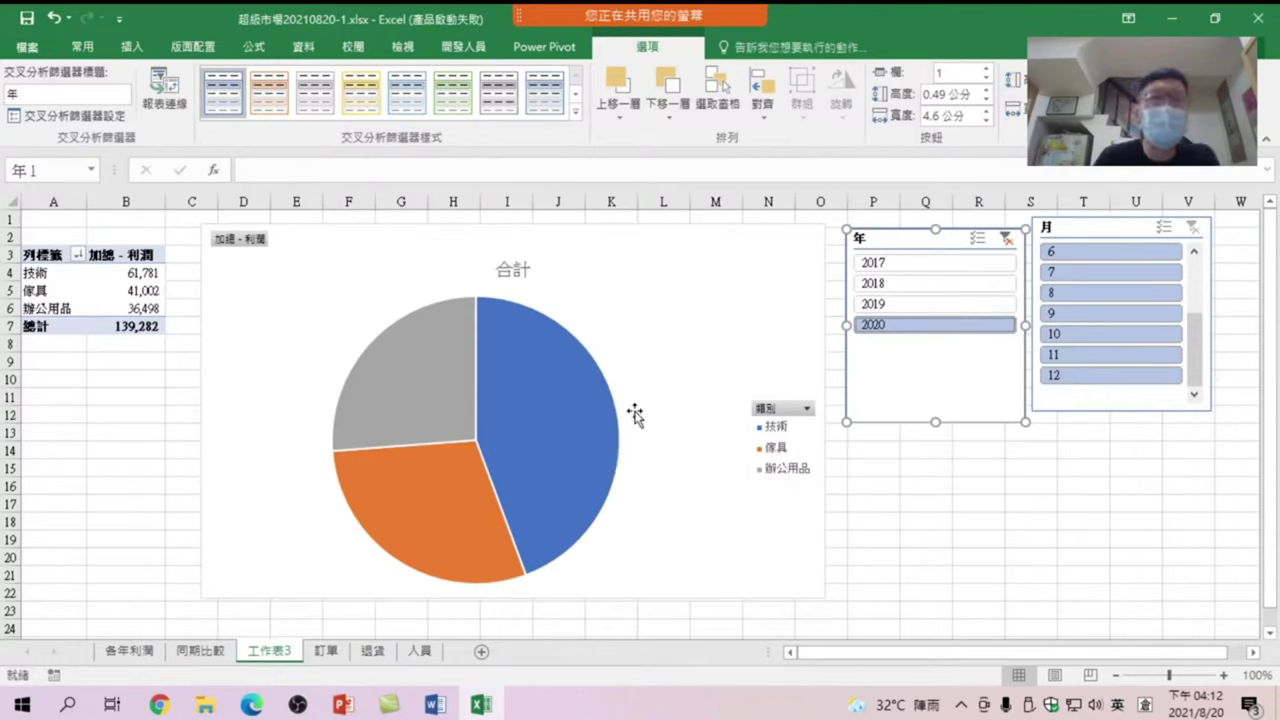
Try filtering the profit by months 9, 10 and 11 with the 月 slicer
{"action": "left_click", "coordinate": [1088, 312]}
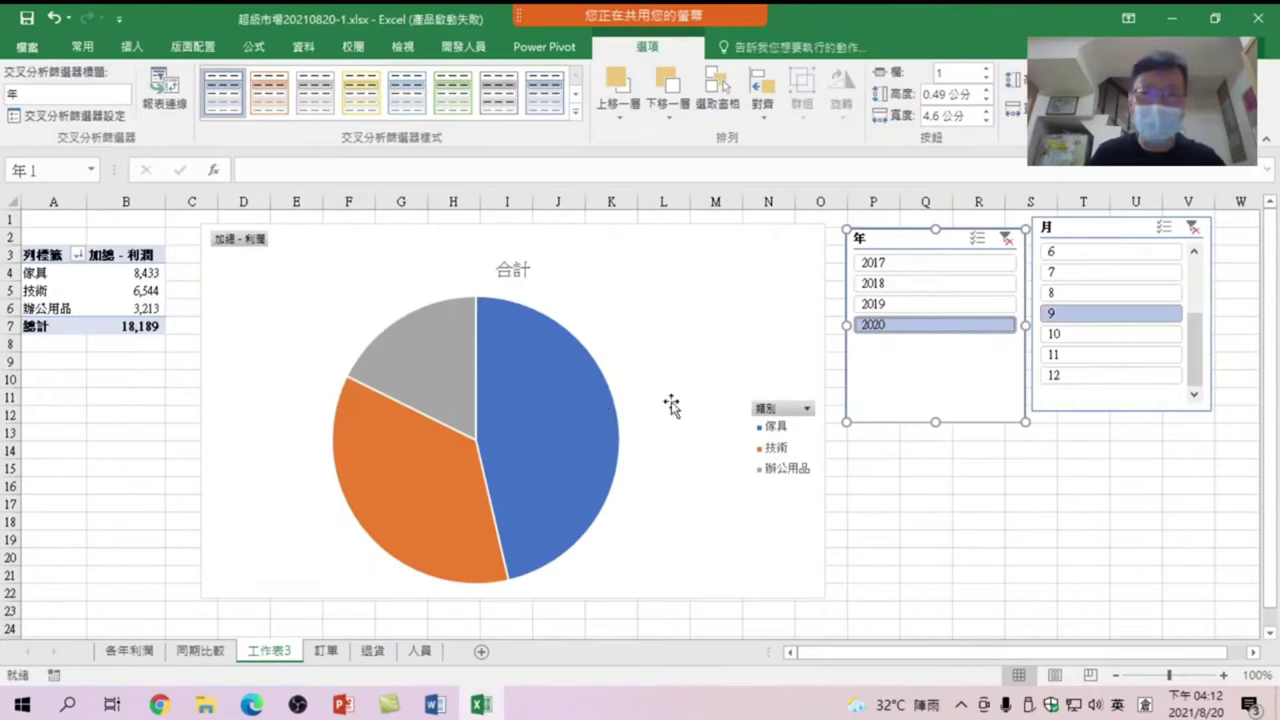
{"action": "left_click", "coordinate": [1070, 313]}
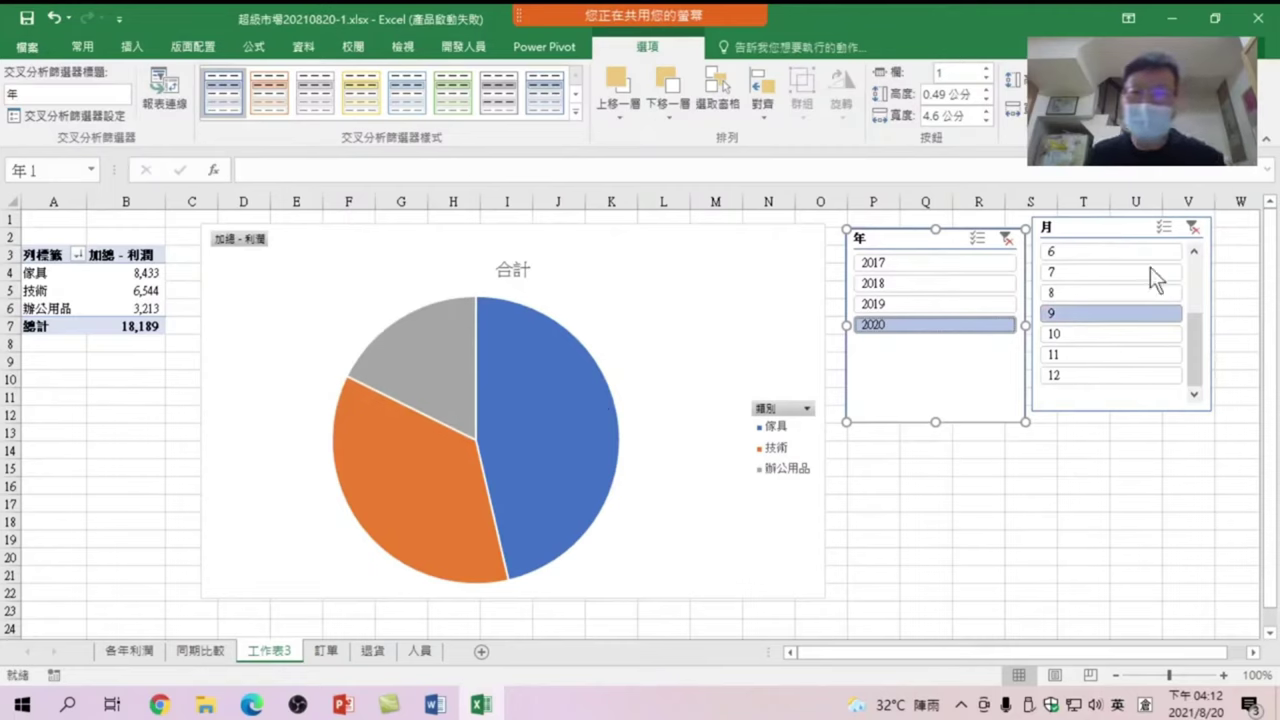
{"action": "left_click", "coordinate": [1192, 228]}
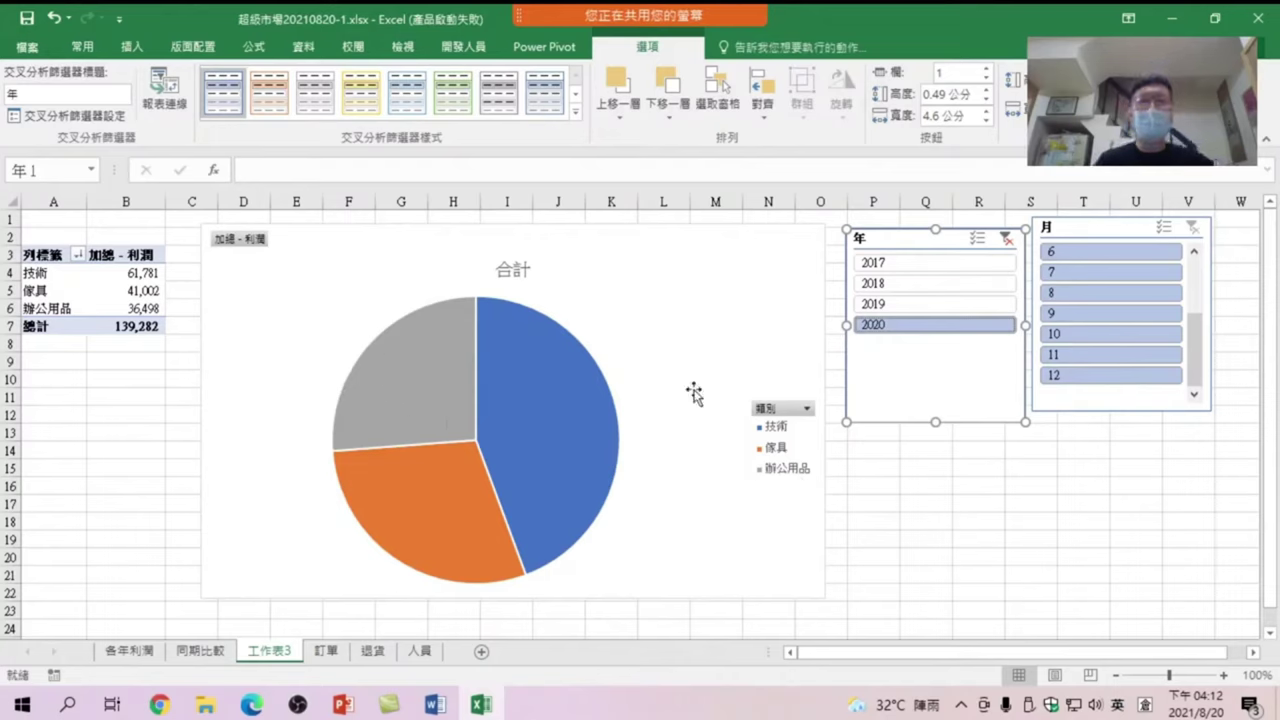
{"action": "left_click", "coordinate": [1068, 312]}
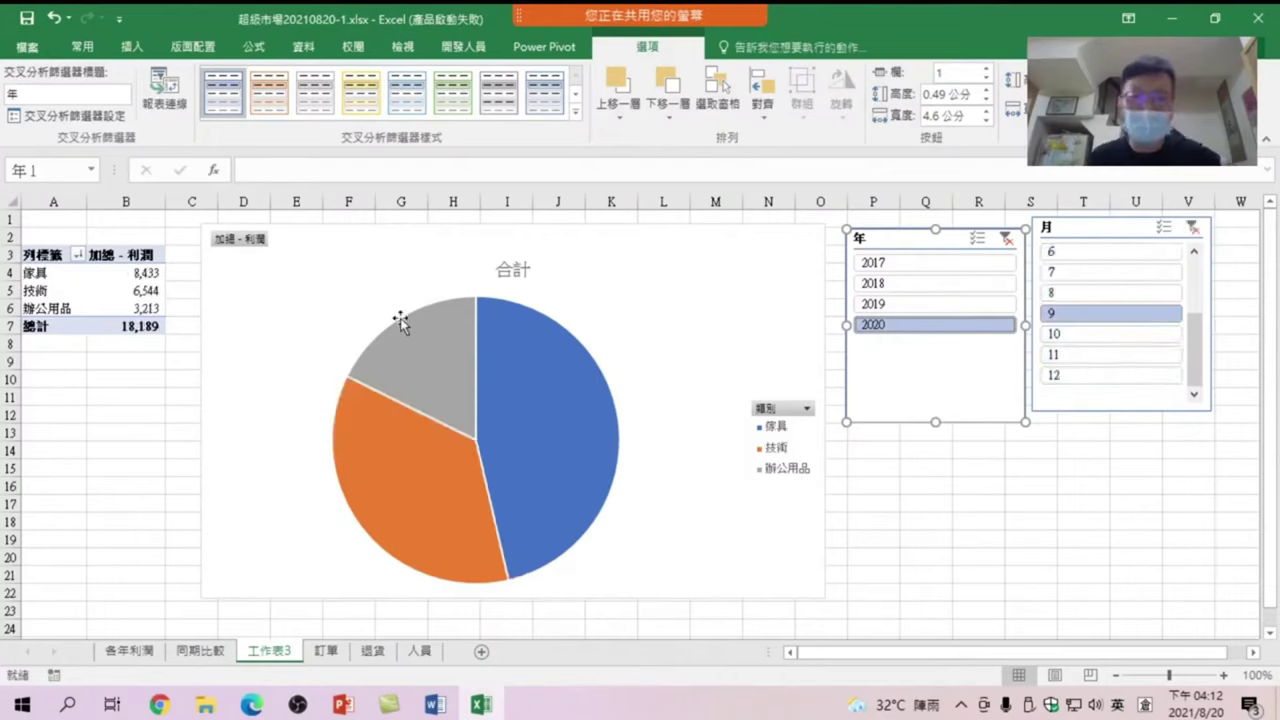
{"action": "left_click", "coordinate": [1120, 333]}
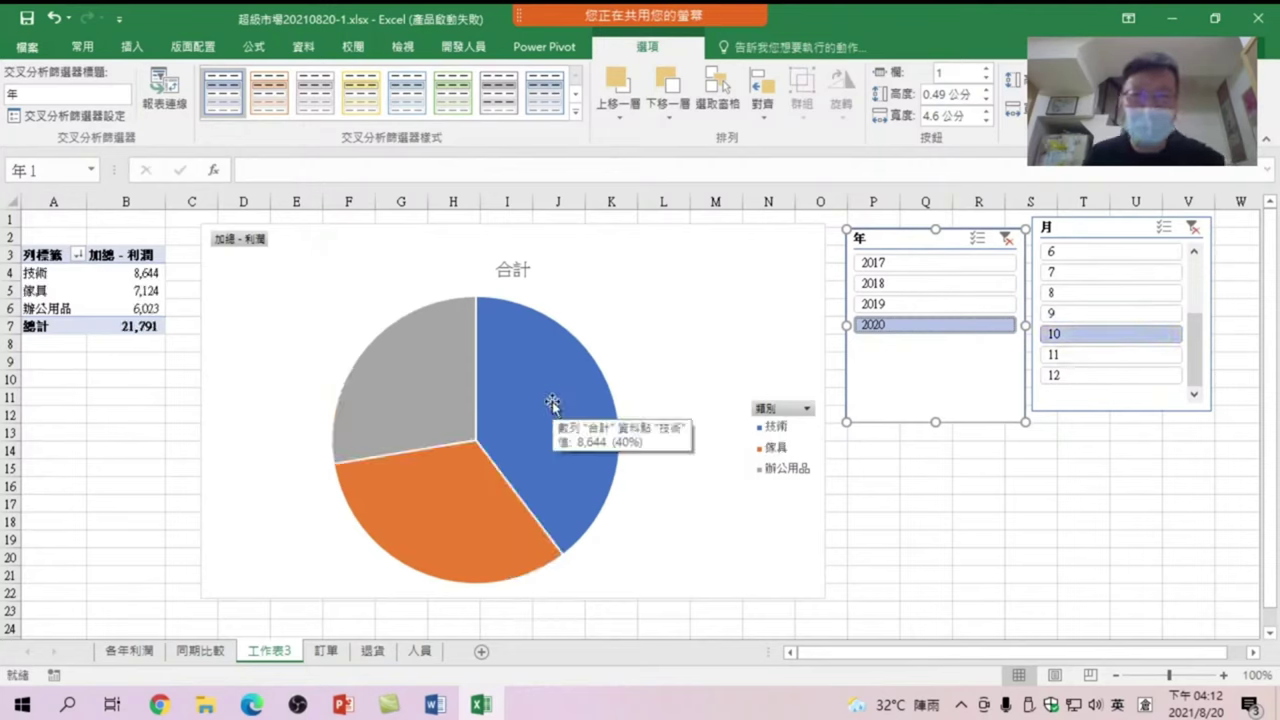
{"action": "left_click", "coordinate": [1072, 354]}
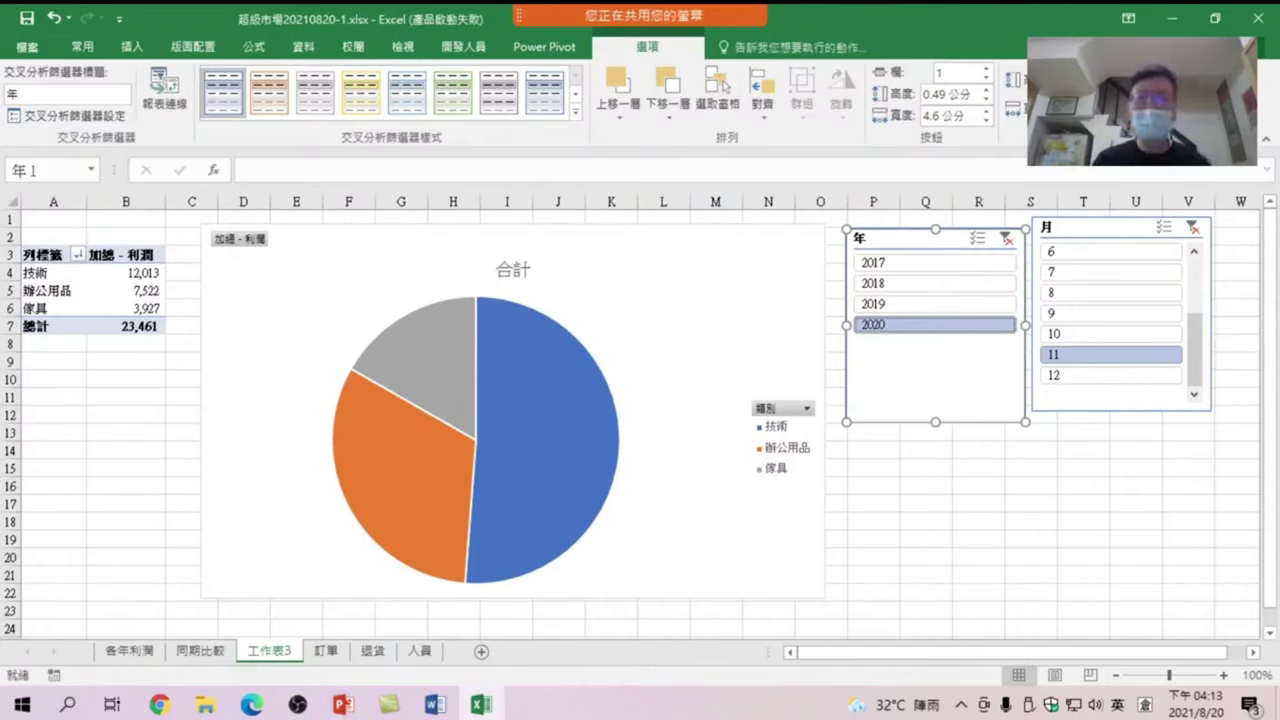
Clear both the 年 and 月 slicer filters and show the PivotTable Fields list
{"action": "left_click", "coordinate": [118, 298]}
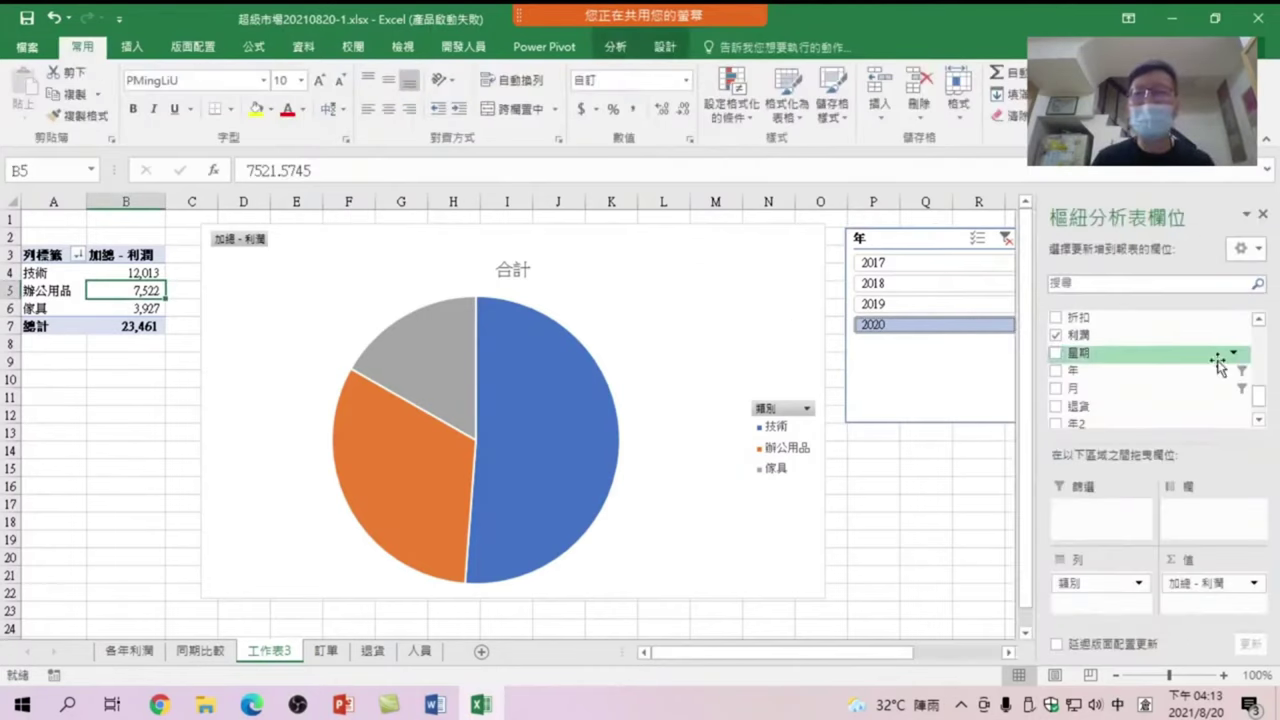
{"action": "left_click", "coordinate": [931, 361]}
{"action": "left_click", "coordinate": [1005, 238]}
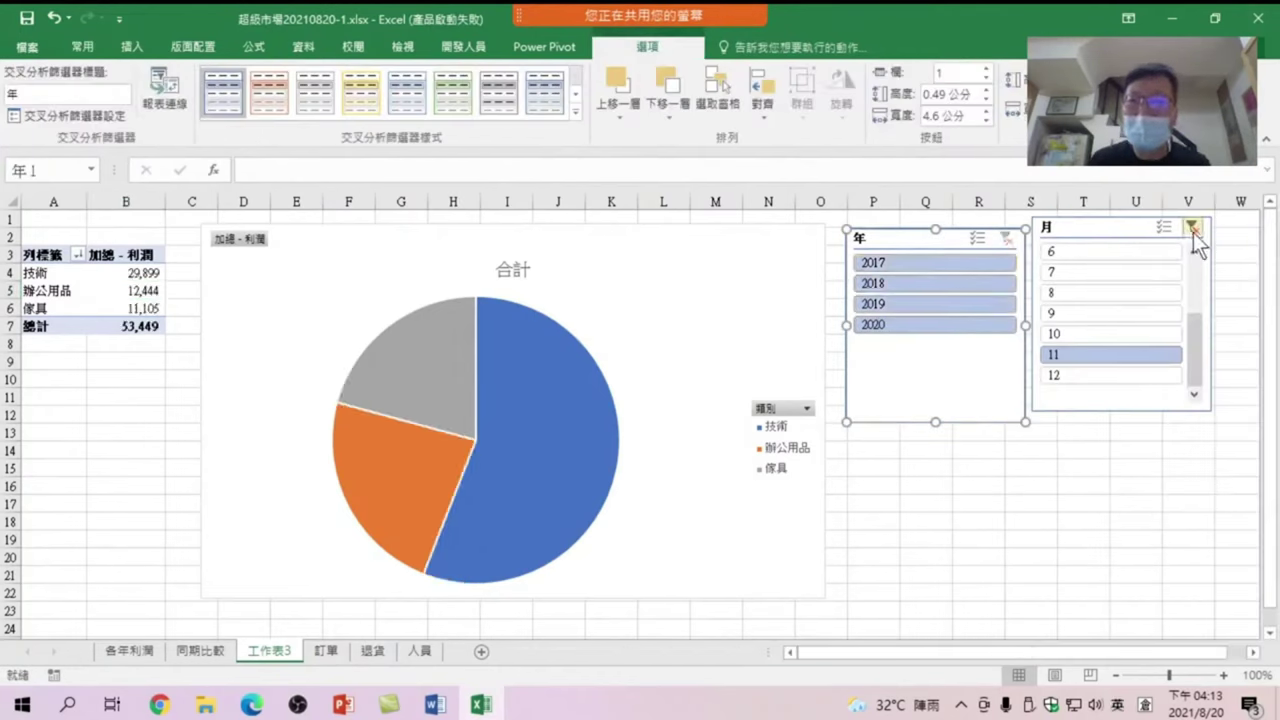
{"action": "left_click", "coordinate": [1193, 228]}
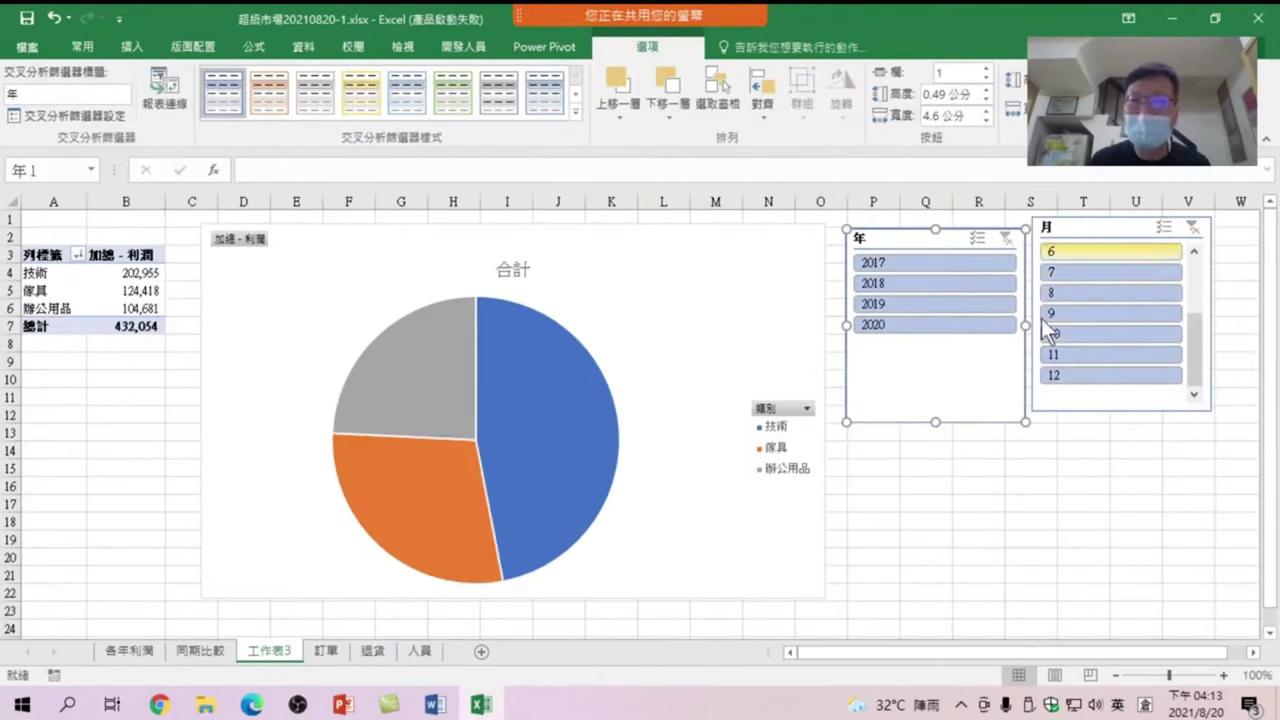
{"action": "left_click", "coordinate": [68, 297]}
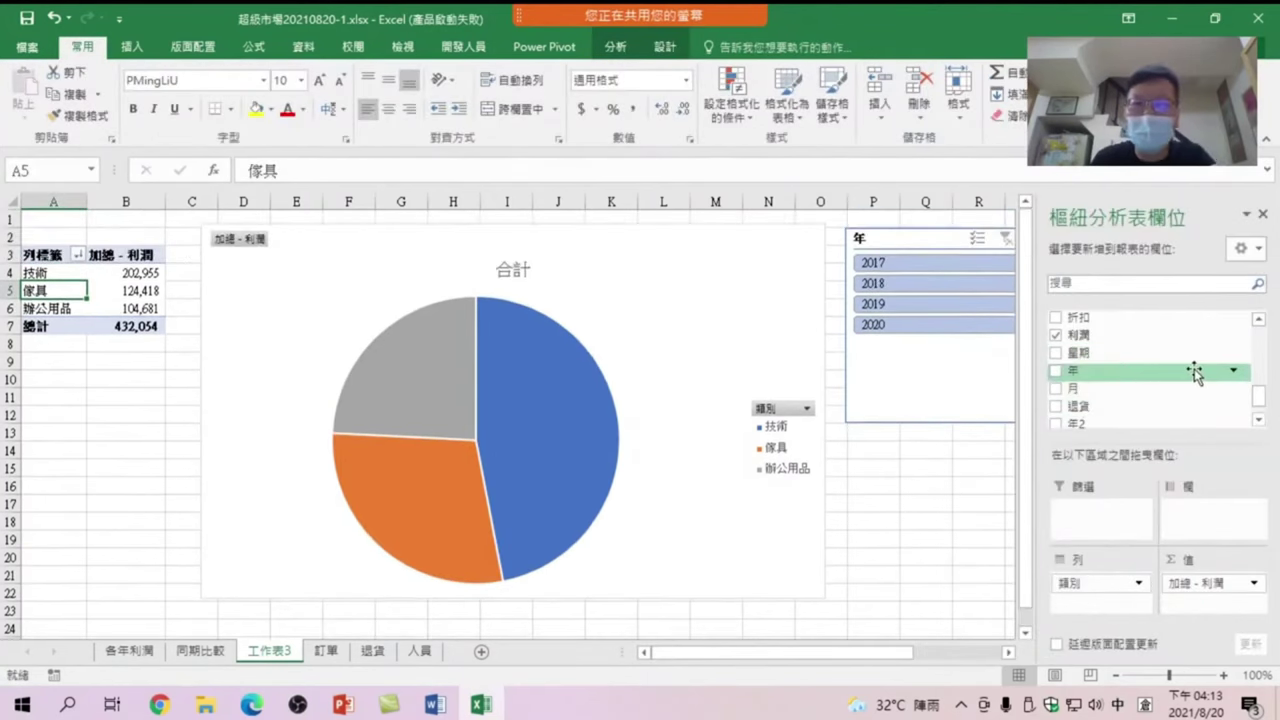
Add 子類別 beneath 類別 in Rows, then collapse 技術, 傢具 and 辦公用品
{"action": "mouse_move", "coordinate": [1258, 396]}
{"action": "left_mouse_down"}
{"action": "mouse_move", "coordinate": [1268, 357]}
{"action": "mouse_move", "coordinate": [1268, 392]}
{"action": "left_mouse_up"}
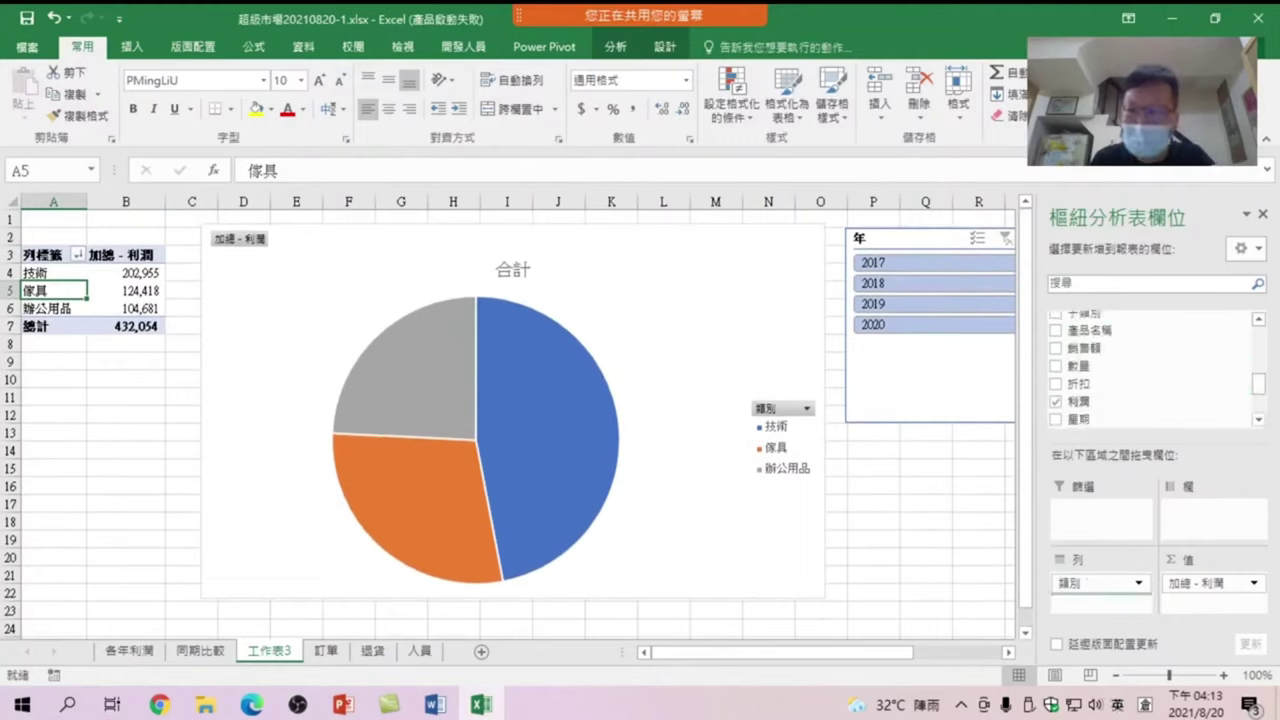
{"action": "left_click_drag", "start_coordinate": [1075, 313], "coordinate": [1100, 604]}
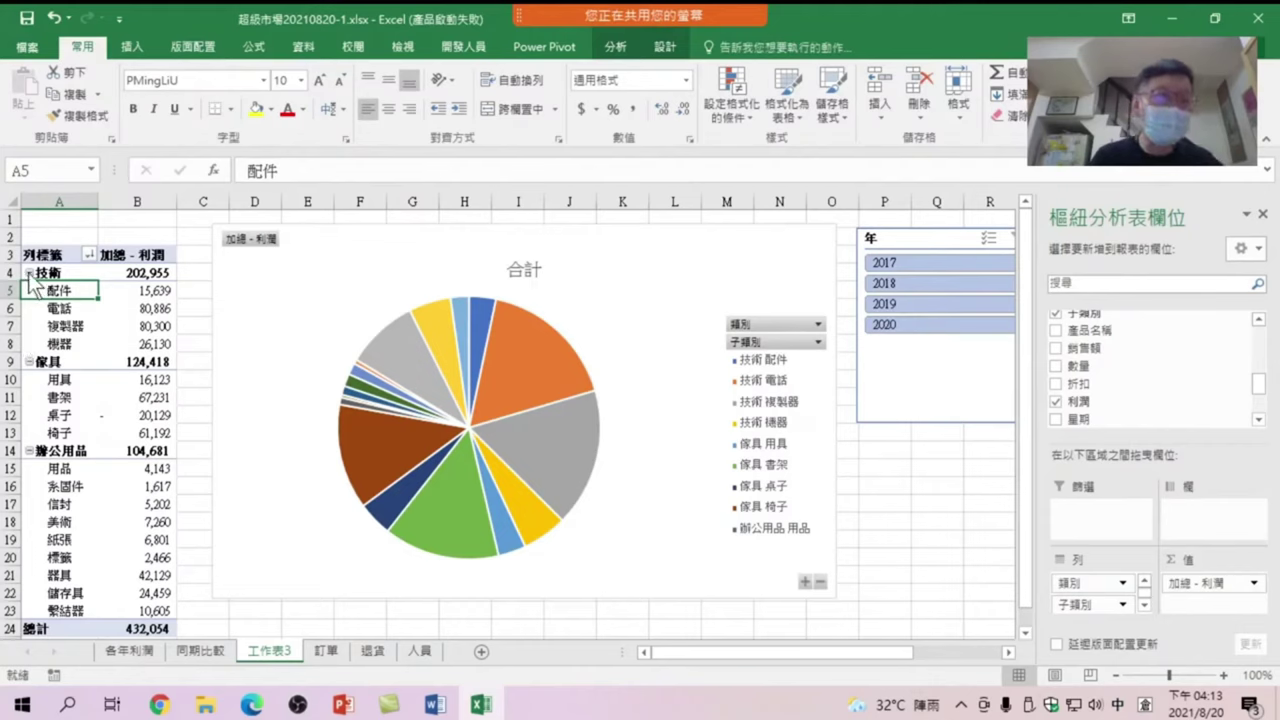
{"action": "left_click", "coordinate": [29, 274]}
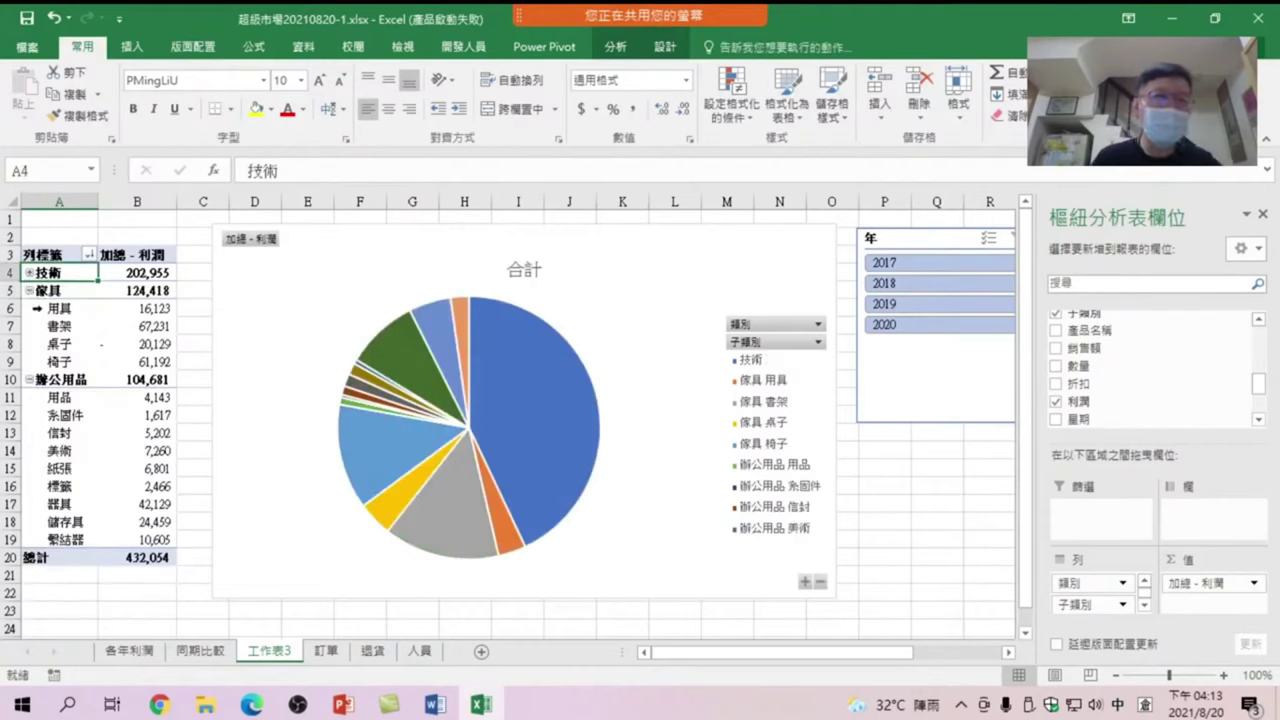
{"action": "left_click", "coordinate": [30, 291]}
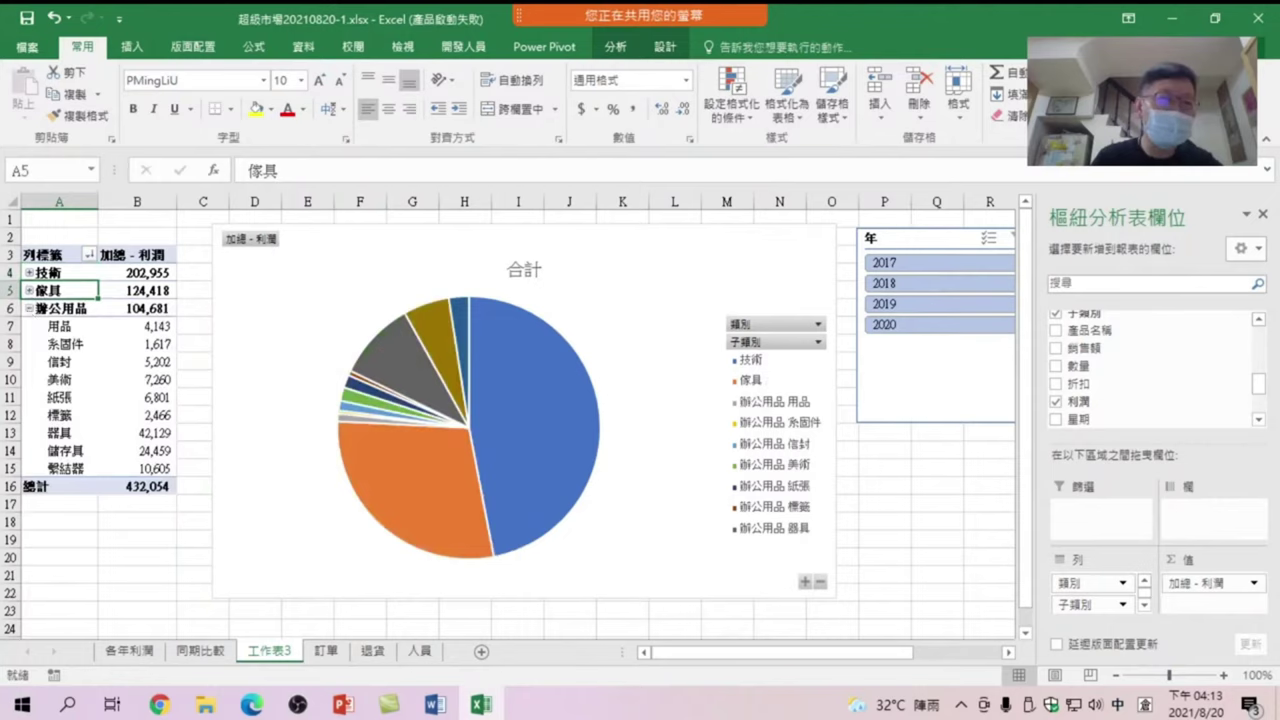
{"action": "left_click", "coordinate": [29, 309]}
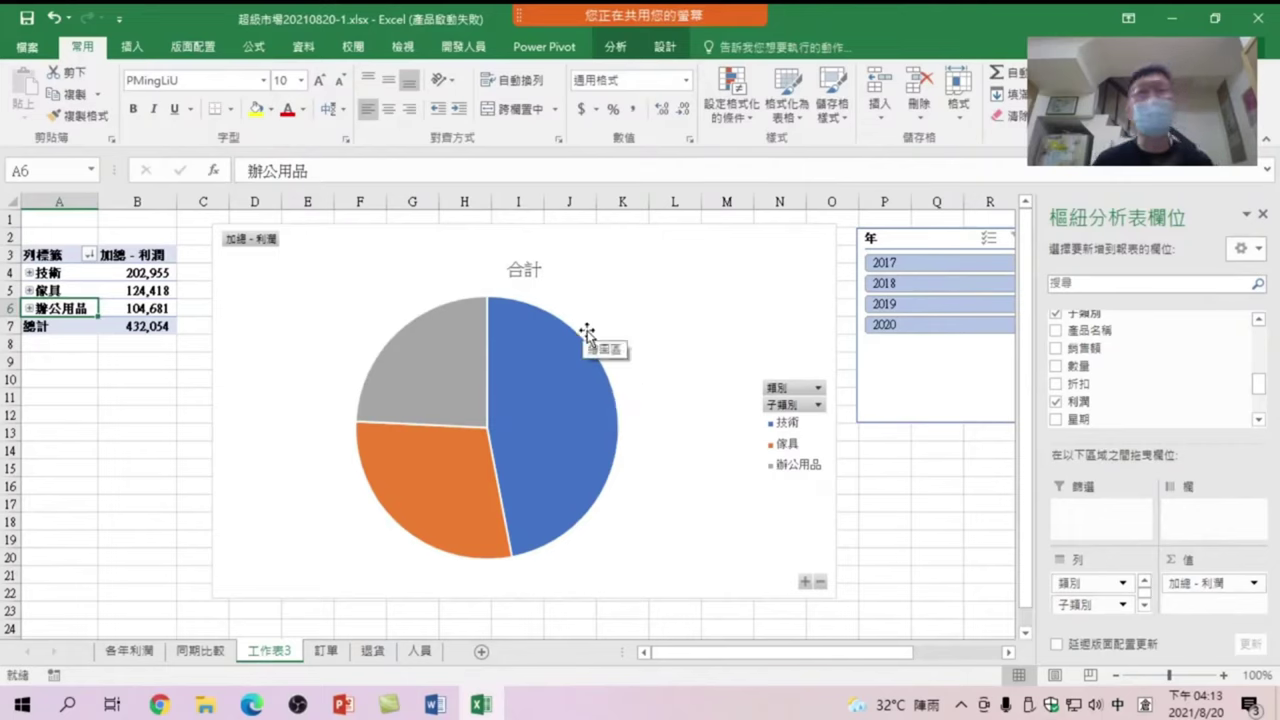
Expand 技術 so it shows its four subcategories
{"action": "left_click", "coordinate": [29, 273]}
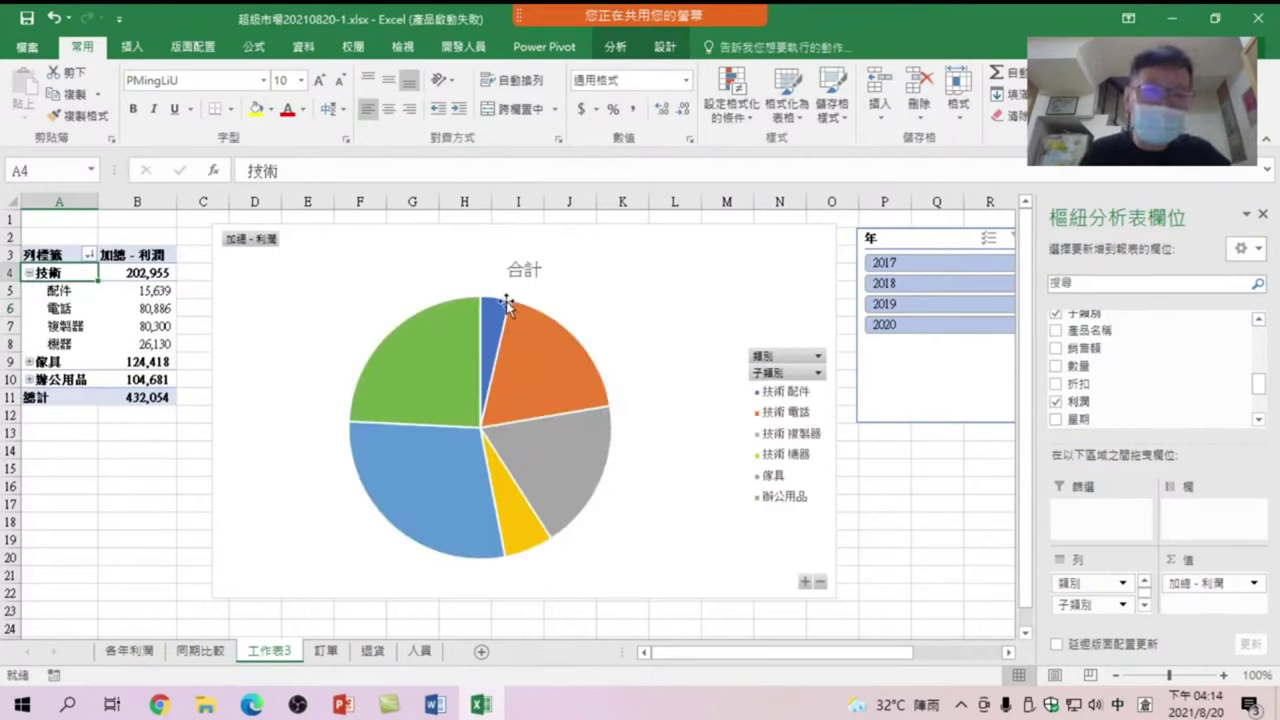
{"action": "left_click", "coordinate": [29, 273]}
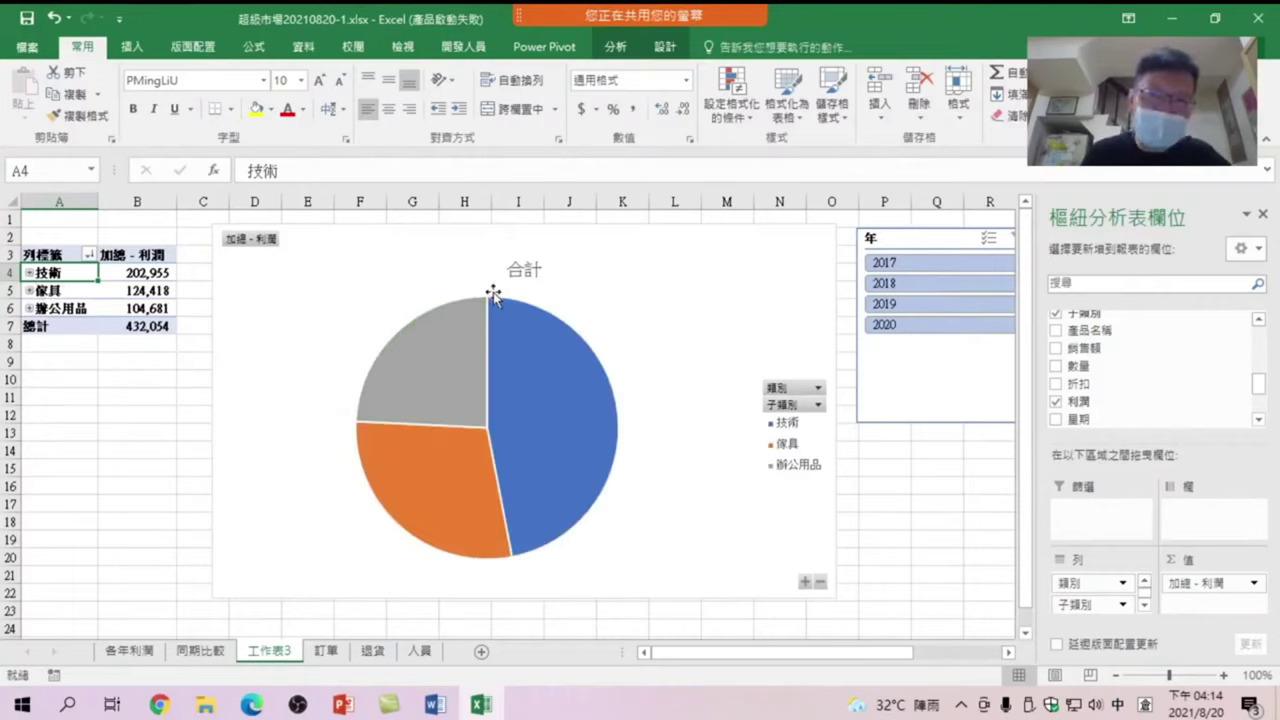
{"action": "left_click", "coordinate": [29, 273]}
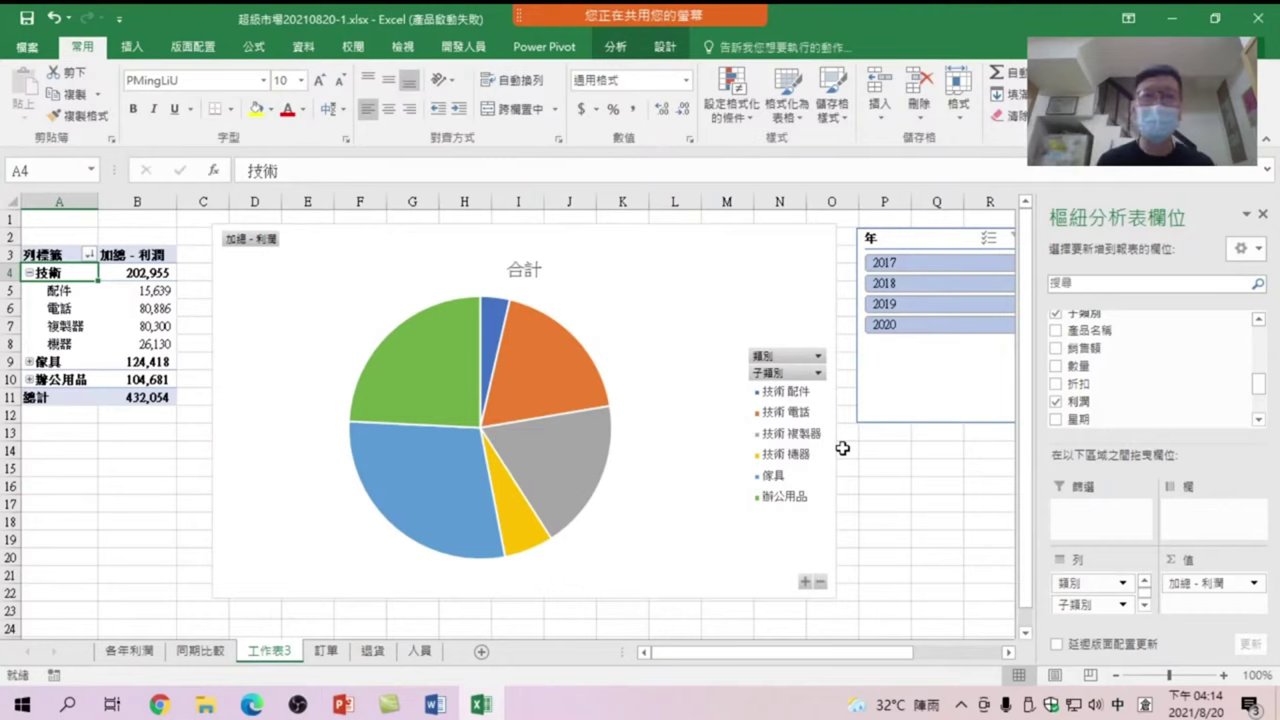
Filter to year 2020, try month 9, then clear the month filter
{"action": "left_click_drag", "start_coordinate": [884, 654], "coordinate": [953, 654]}
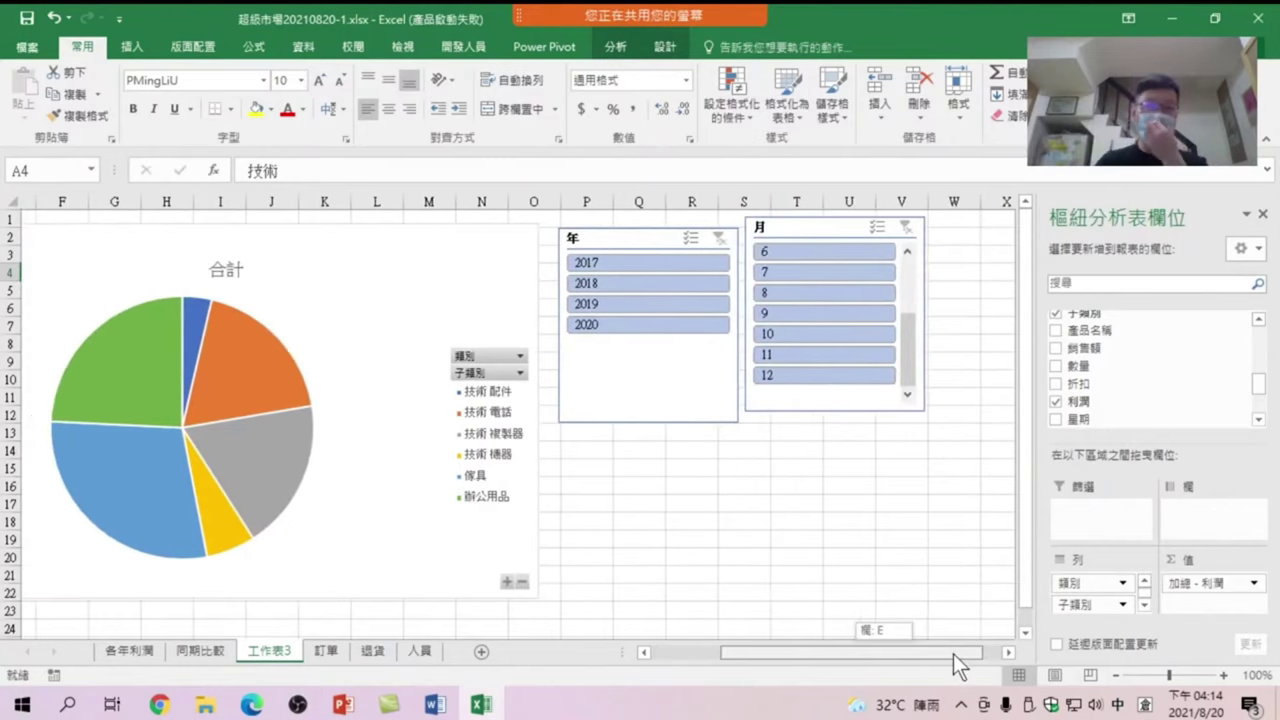
{"action": "left_click", "coordinate": [623, 325]}
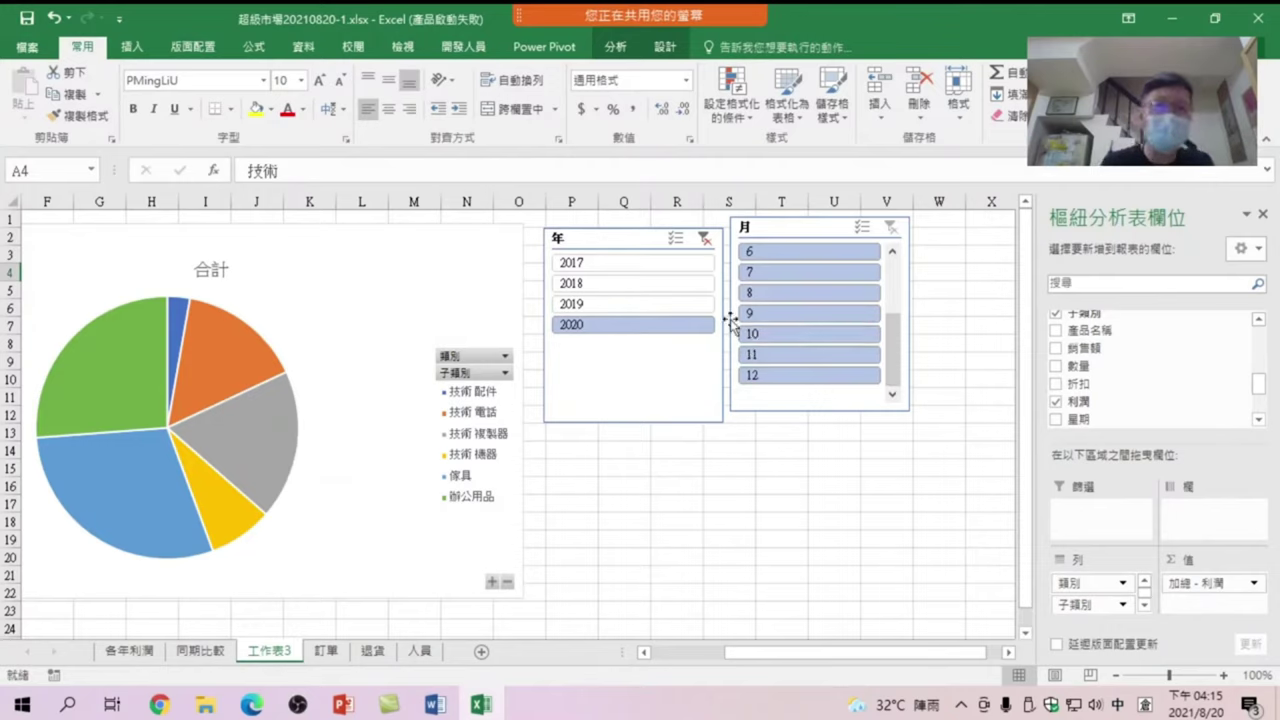
{"action": "left_click", "coordinate": [798, 314]}
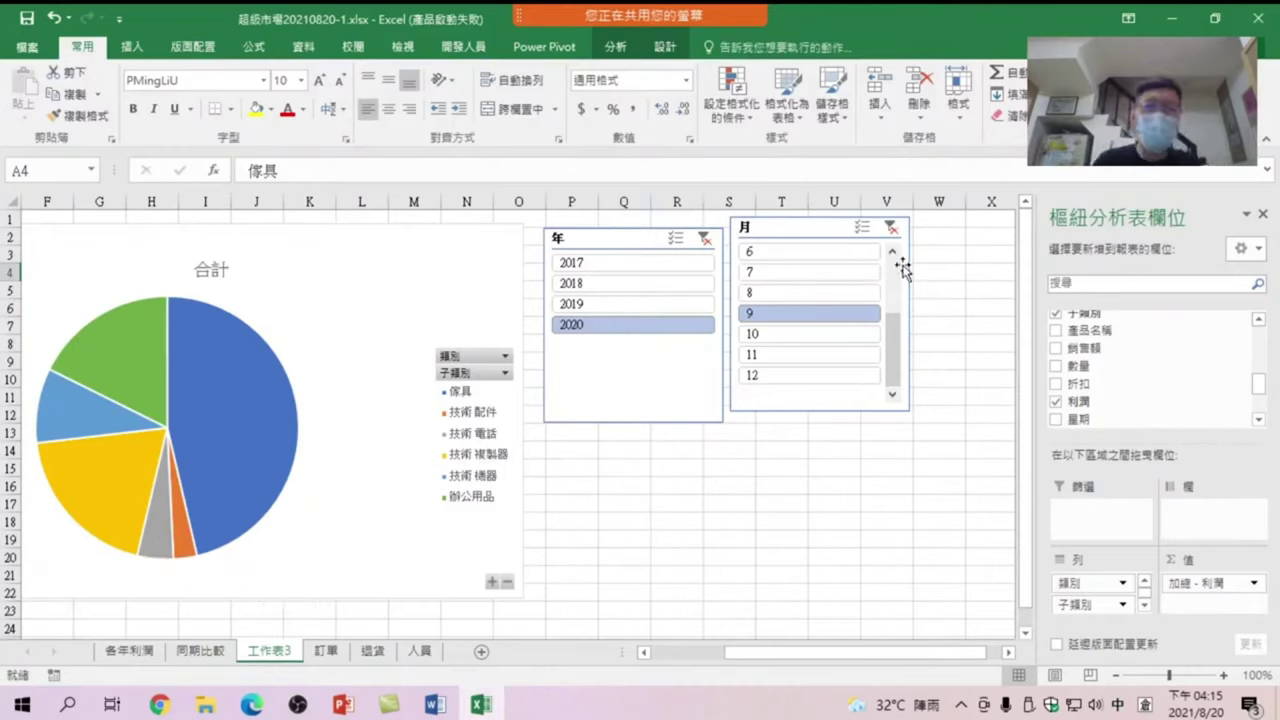
{"action": "left_click", "coordinate": [891, 229]}
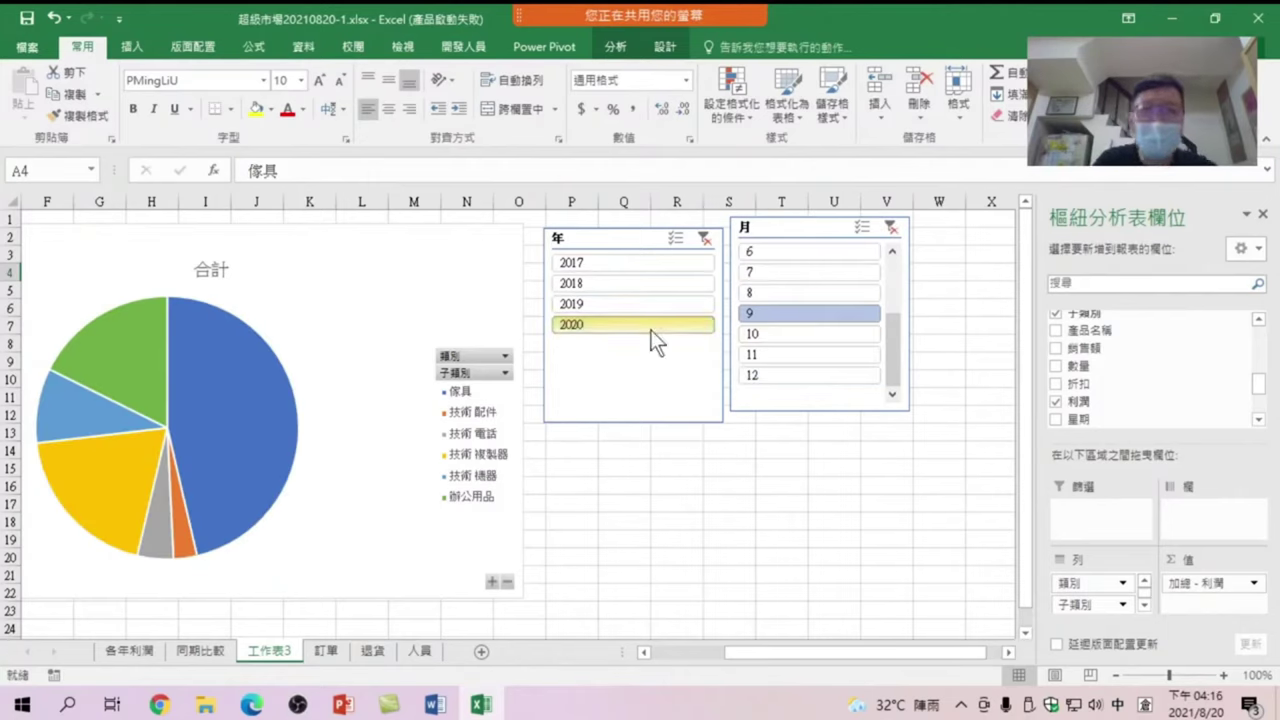
{"action": "left_click", "coordinate": [890, 228]}
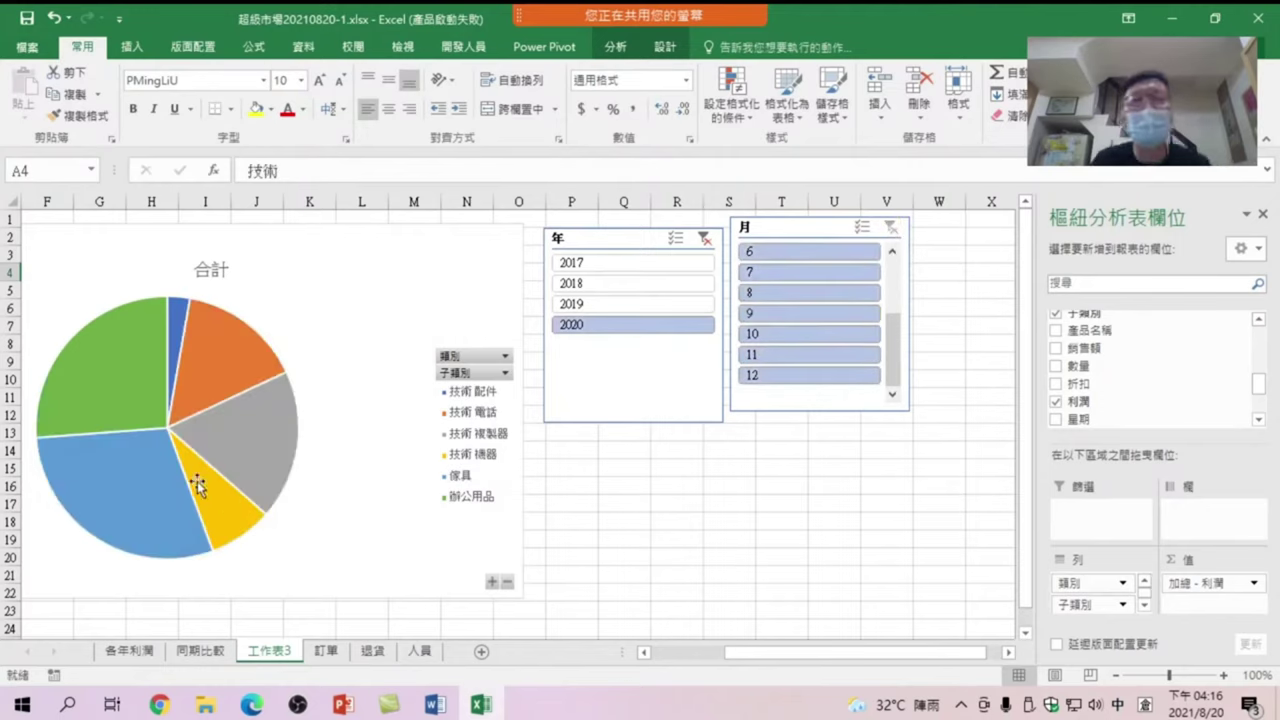
Filter months 9, then 10, settling on month 11 for a 23,461 profit total
{"action": "left_click", "coordinate": [779, 312]}
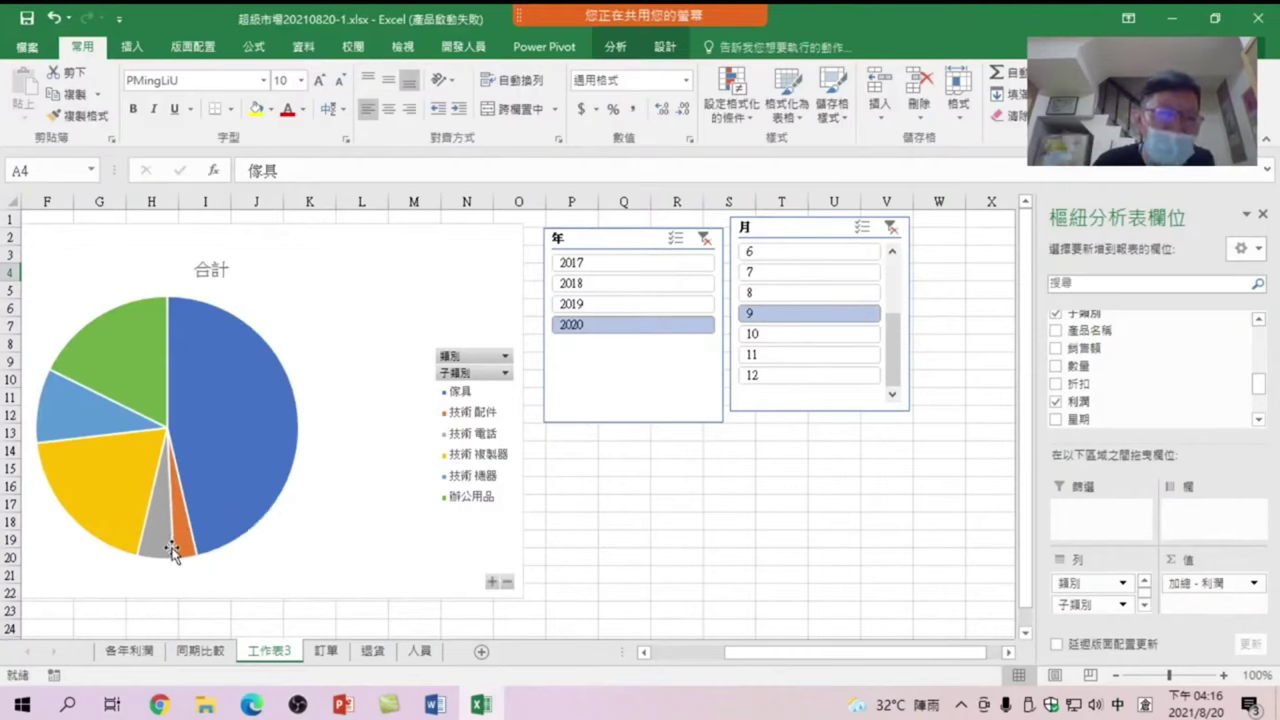
{"action": "mouse_move", "coordinate": [152, 543]}
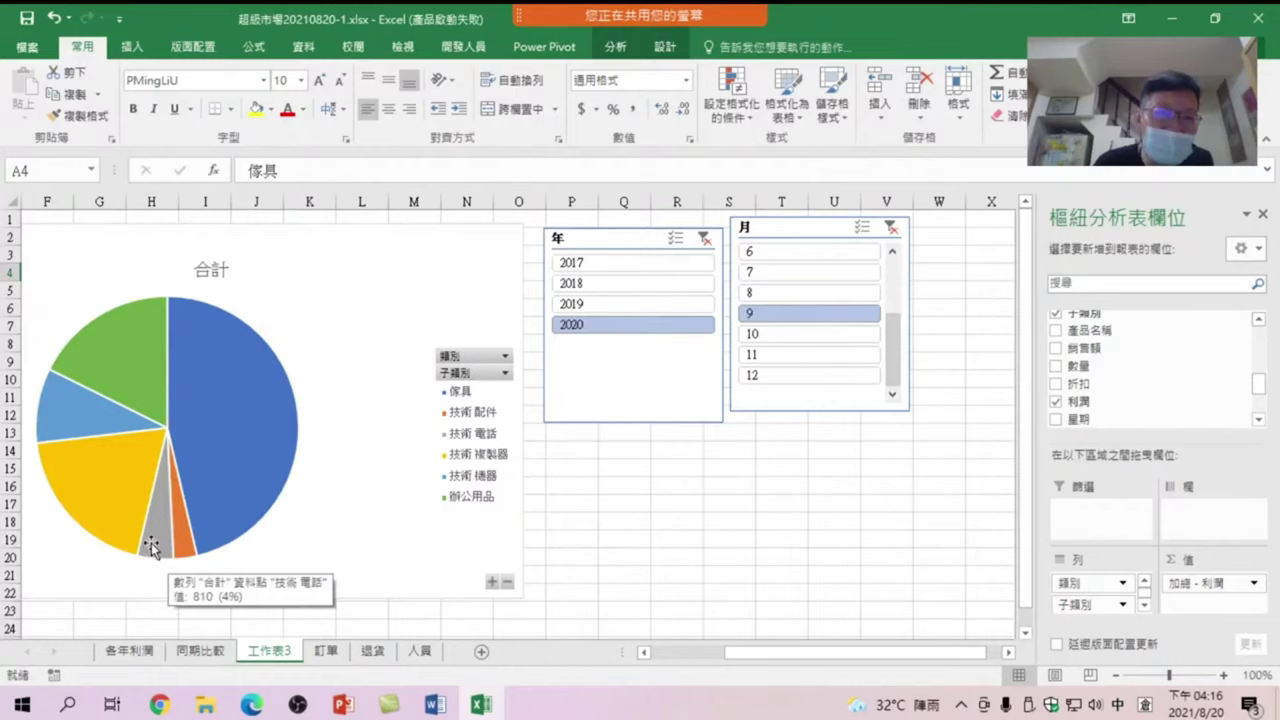
{"action": "left_click", "coordinate": [758, 336]}
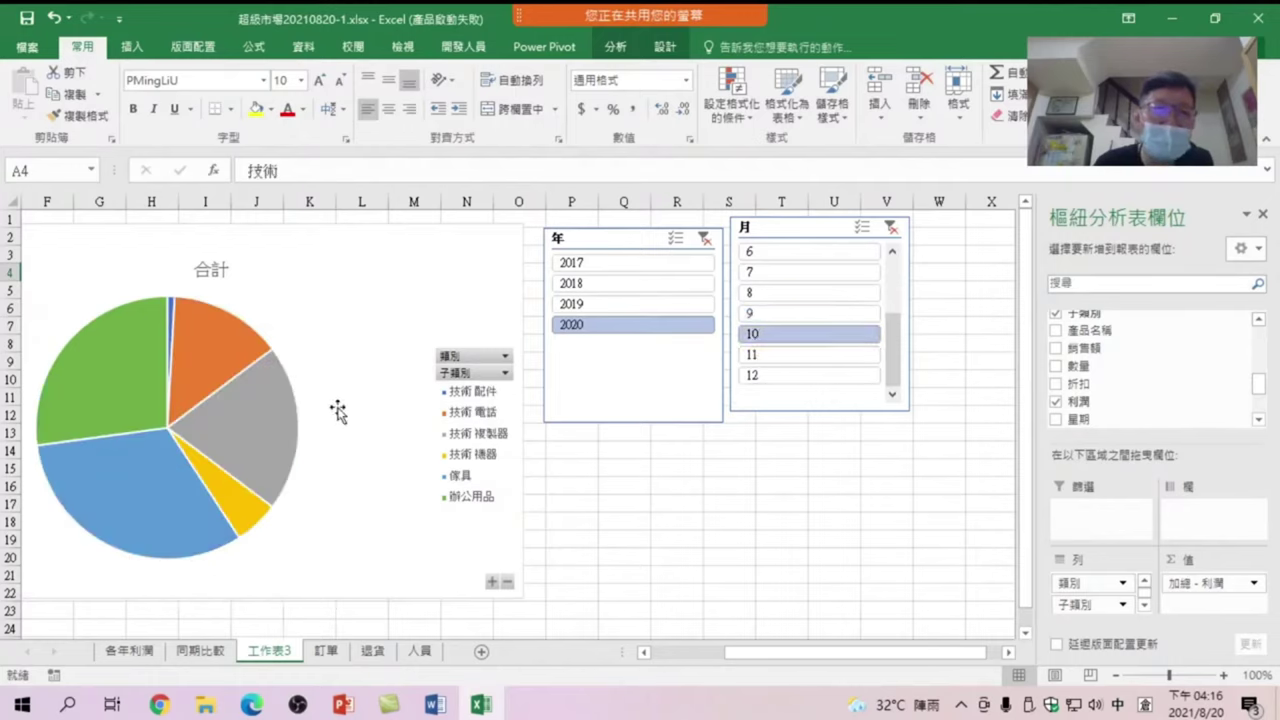
{"action": "mouse_move", "coordinate": [263, 418]}
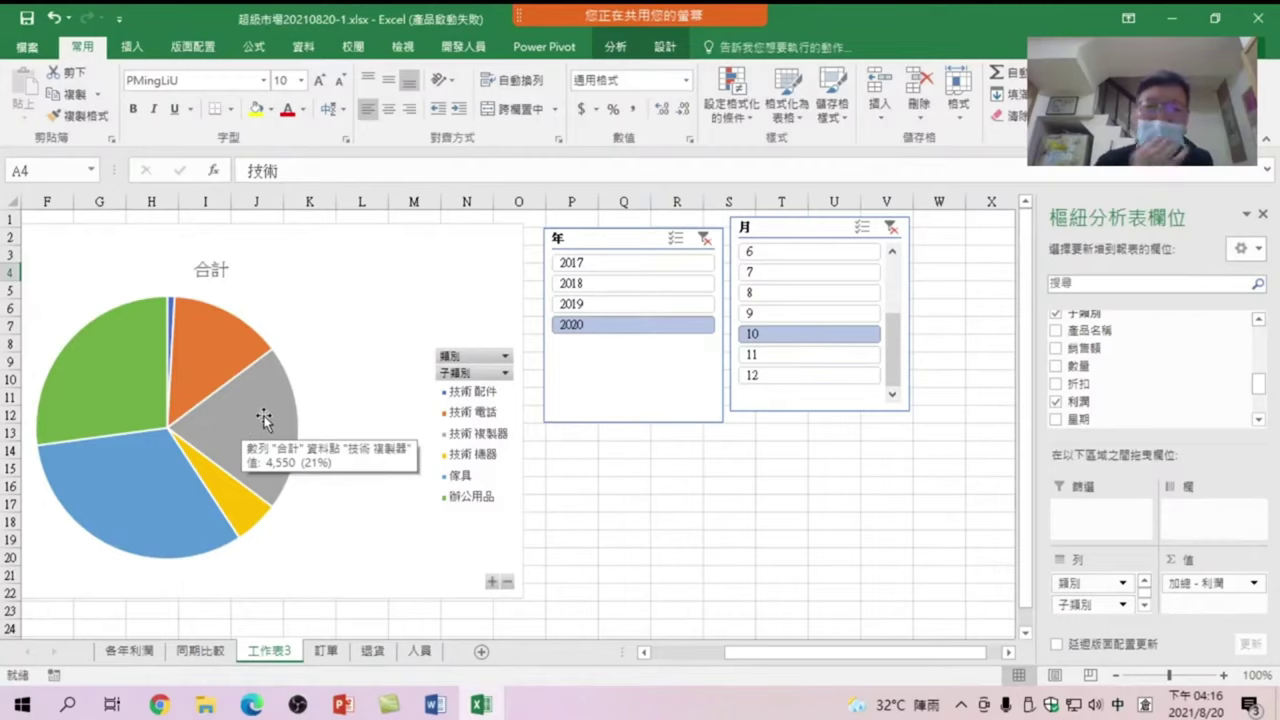
{"action": "key", "text": "Down"}
{"action": "key", "text": "Return"}
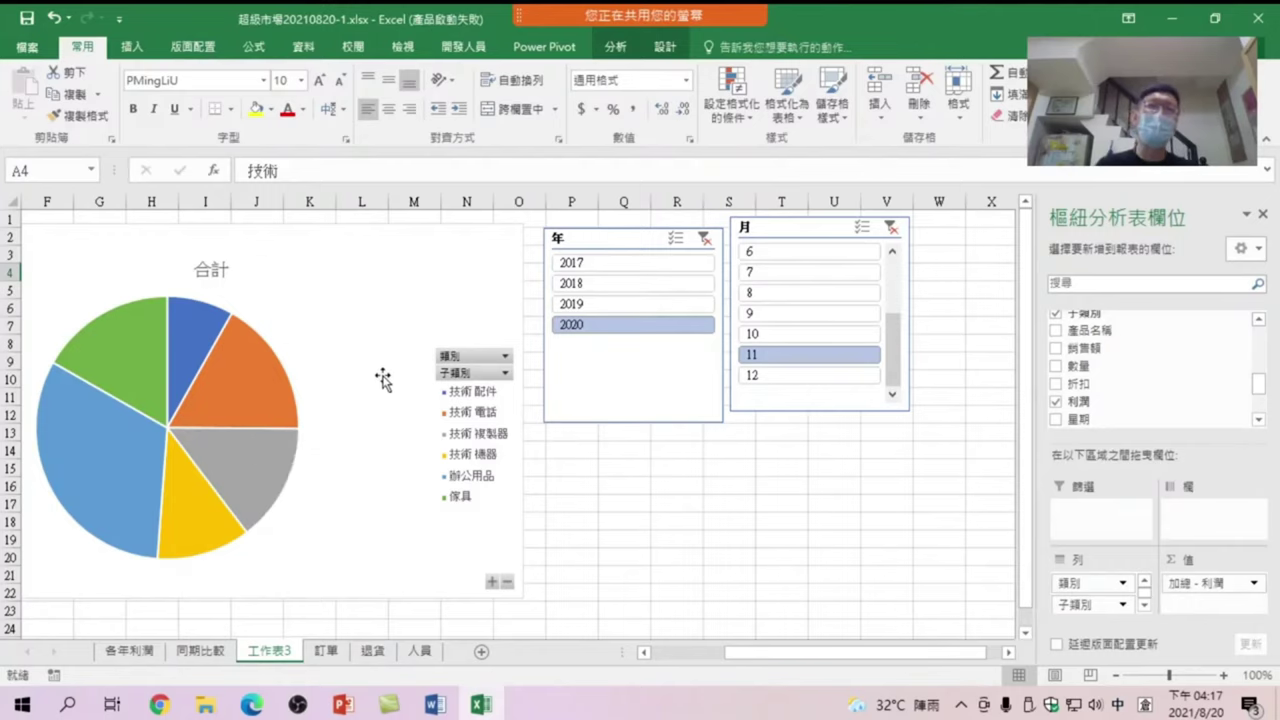
{"action": "left_click", "coordinate": [720, 651]}
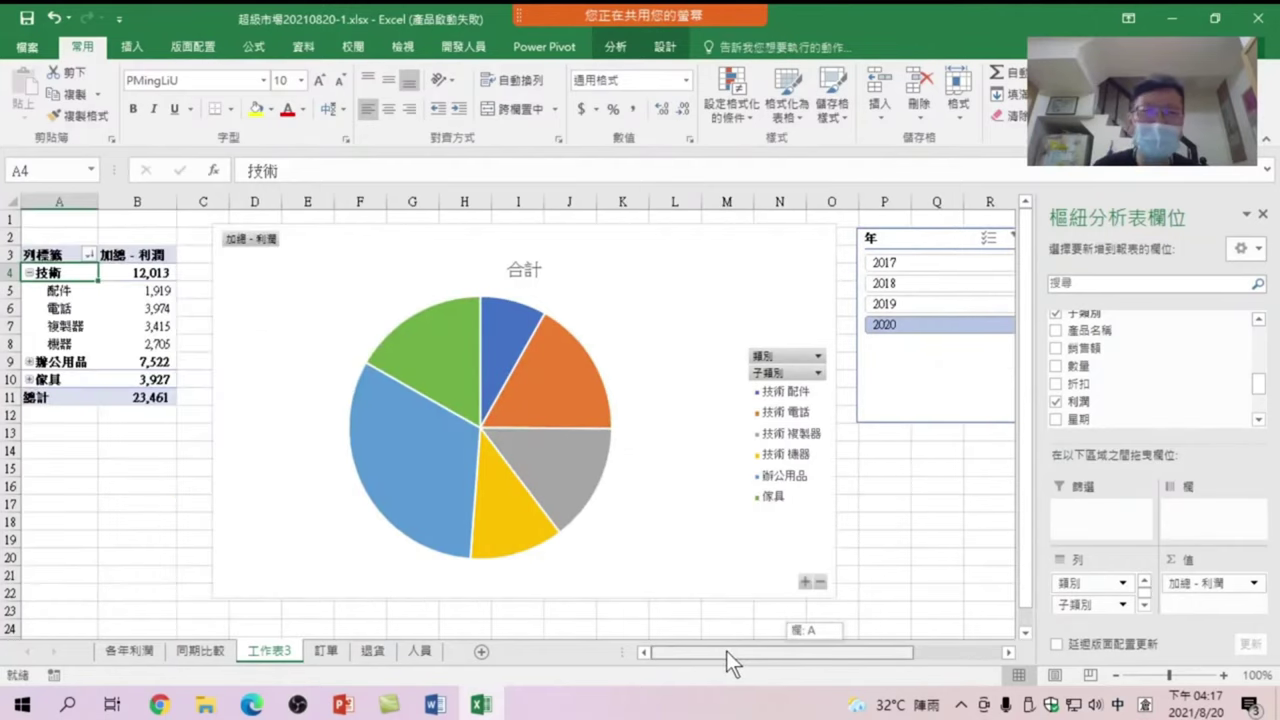
Change the pie to a Clustered Column chart and collapse 技術 so three category bars show
{"action": "left_click", "coordinate": [653, 313]}
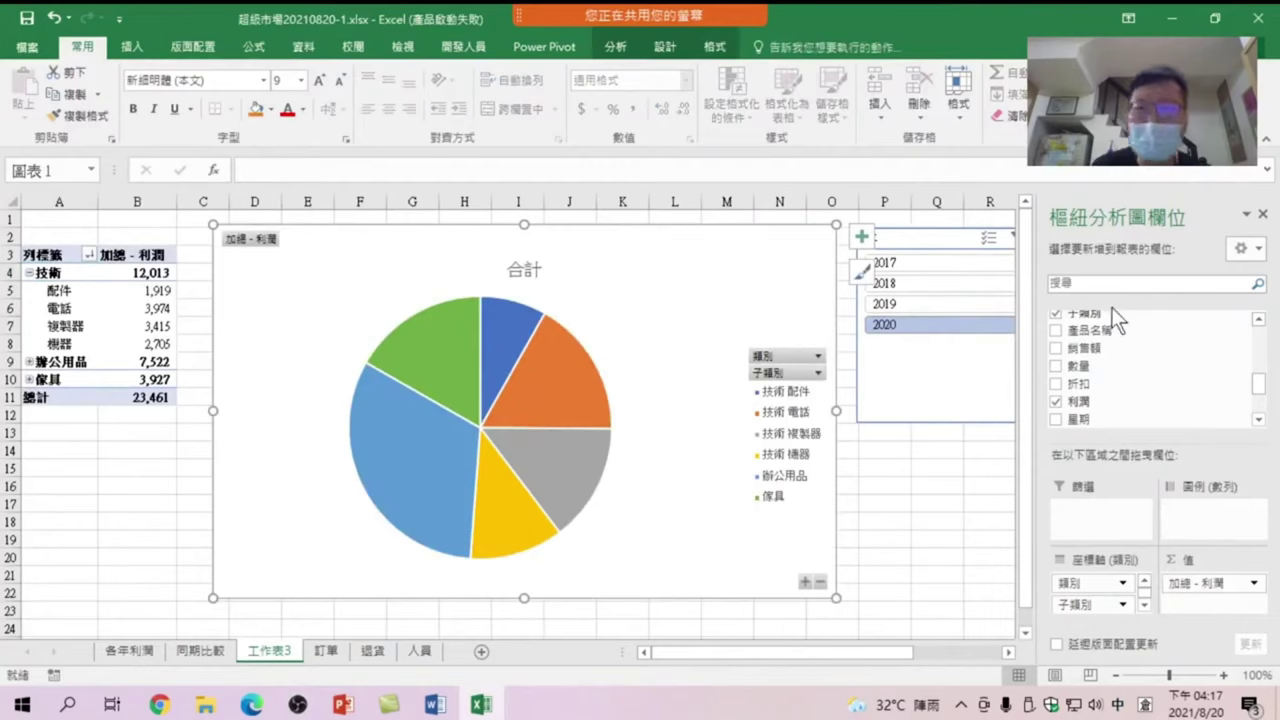
{"action": "left_click", "coordinate": [672, 46]}
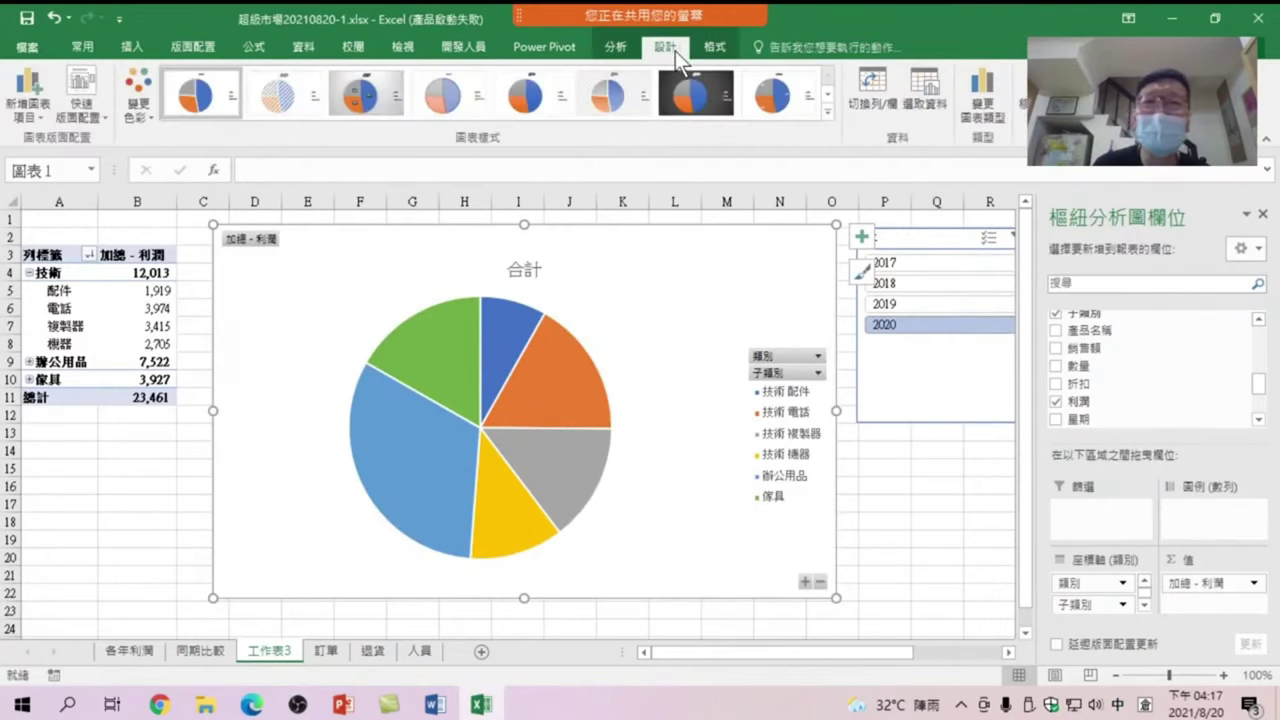
{"action": "left_click", "coordinate": [978, 112]}
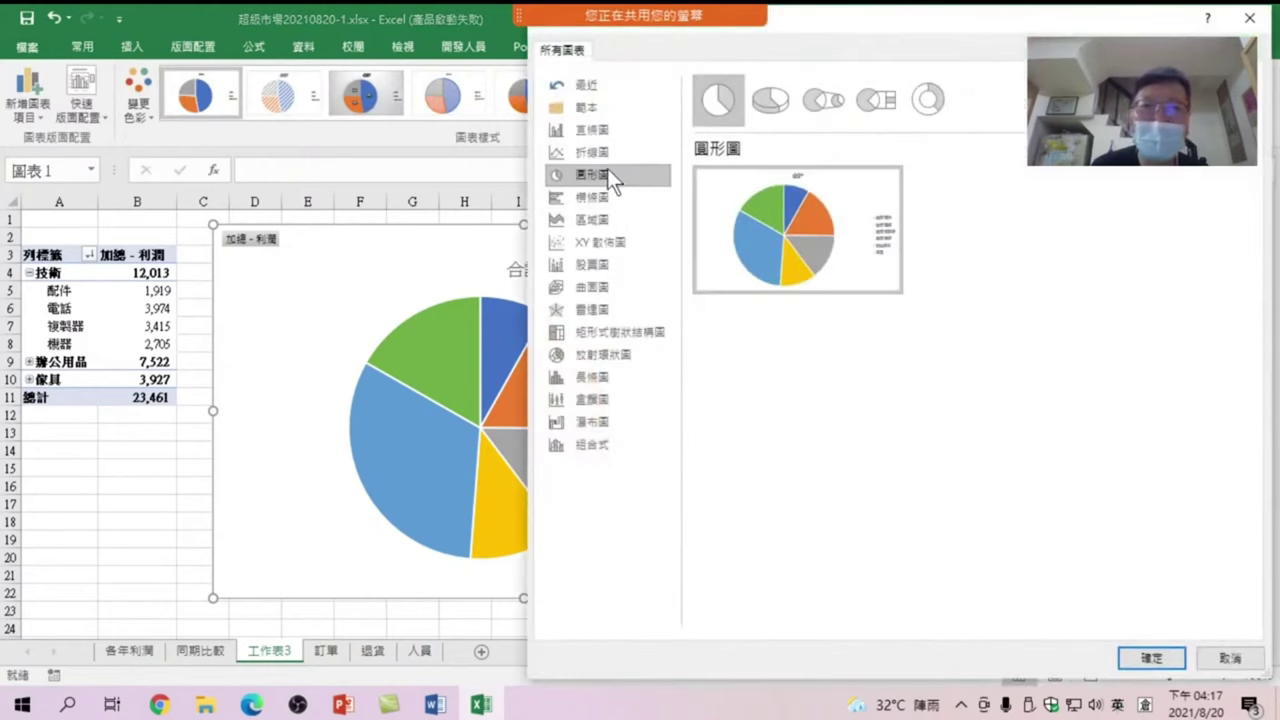
{"action": "left_click", "coordinate": [590, 131]}
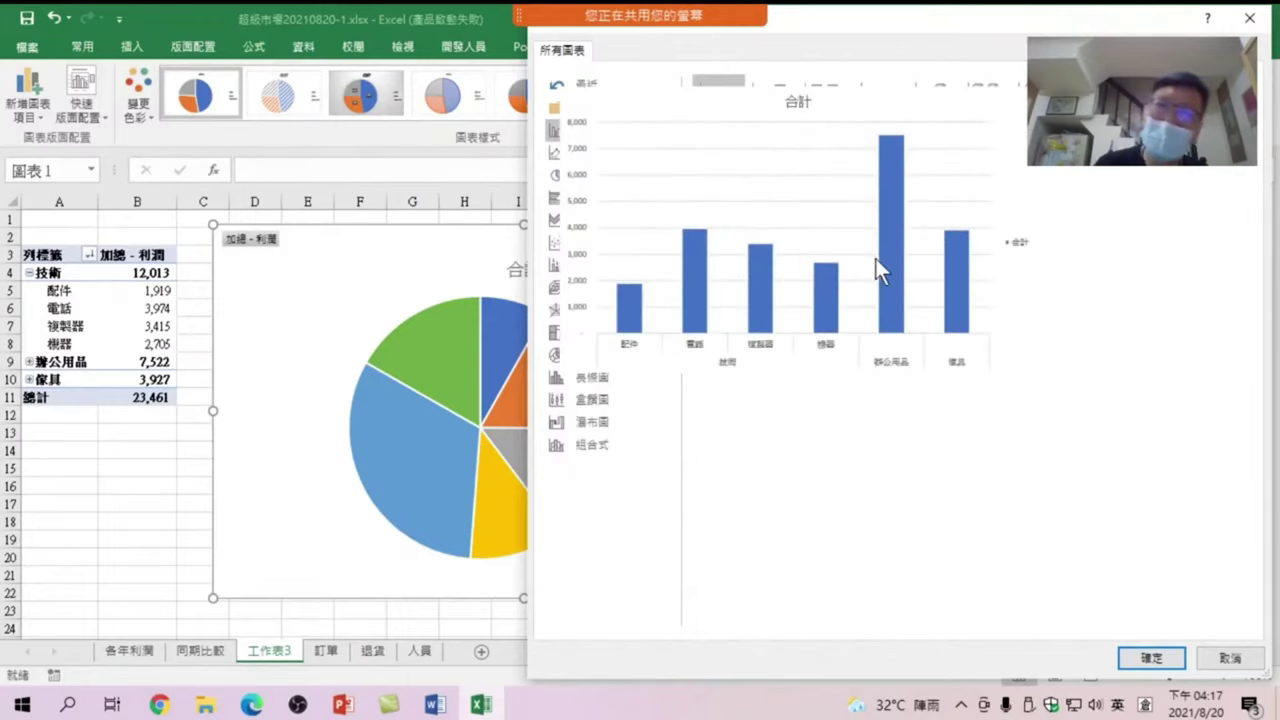
{"action": "left_click", "coordinate": [1150, 659]}
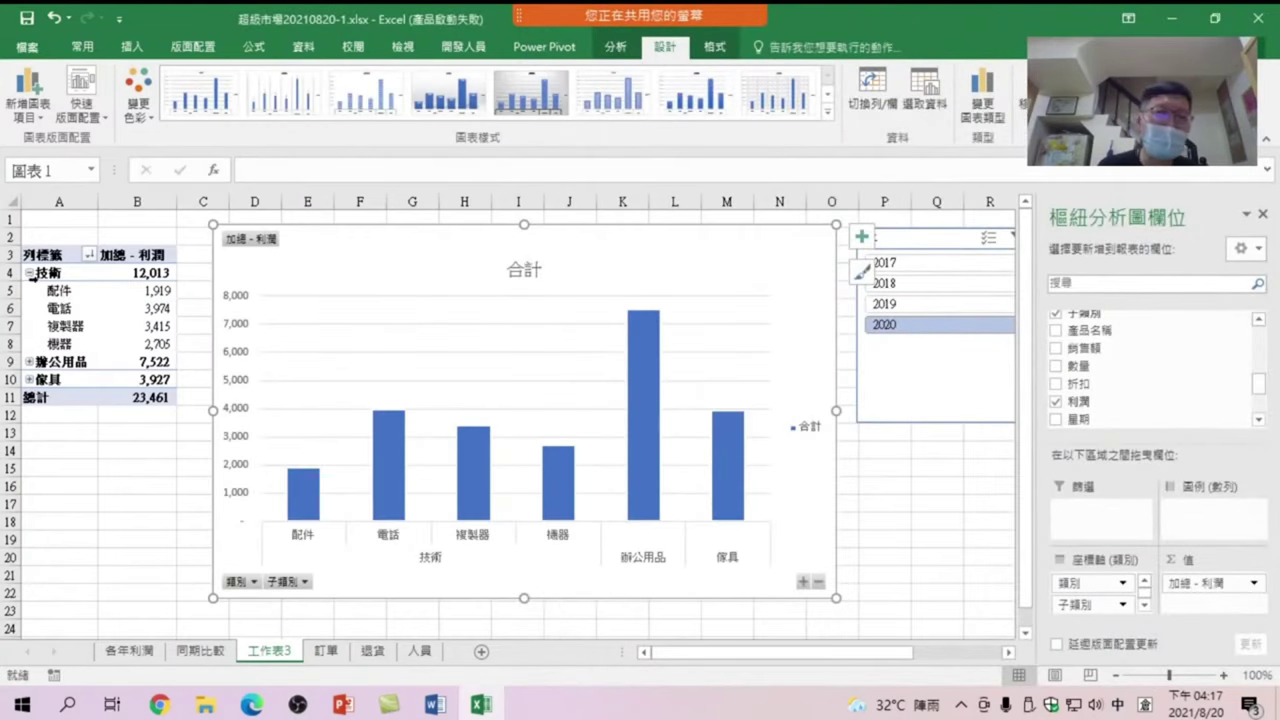
{"action": "left_click", "coordinate": [29, 273]}
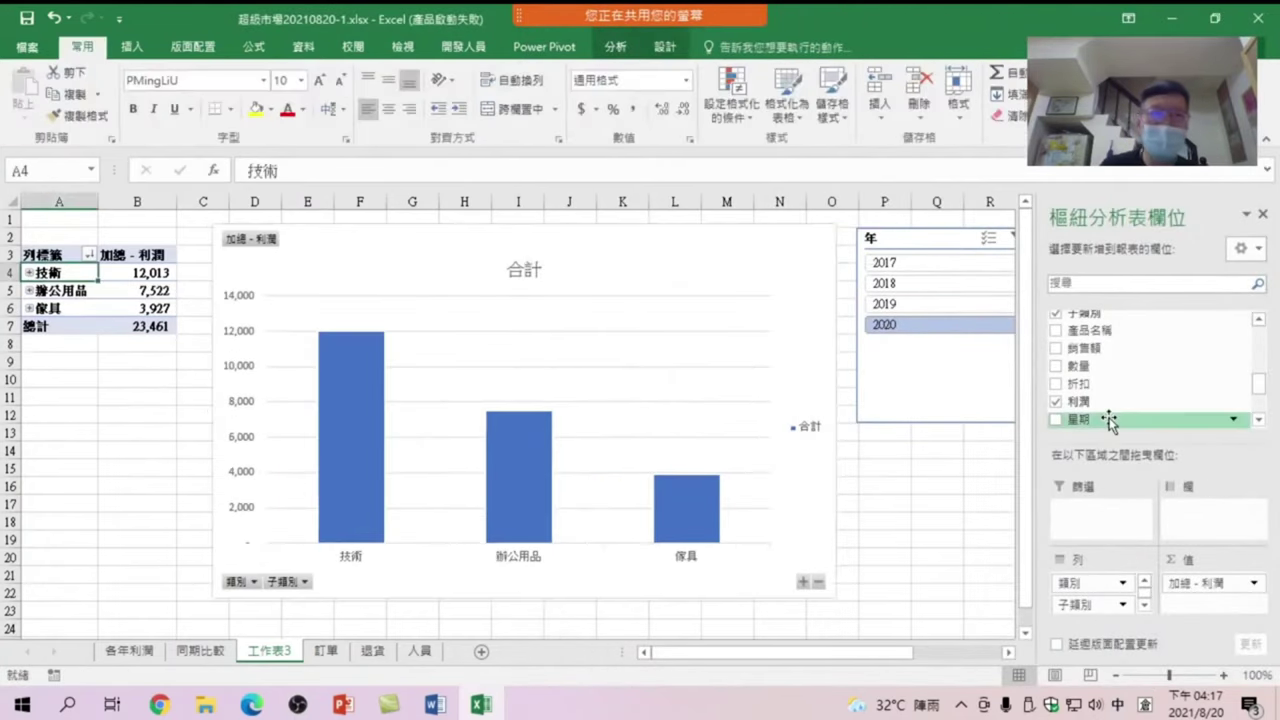
Clear both slicer filters, reselect year 2020, and expand 技術 into its subcategories
{"action": "left_click_drag", "start_coordinate": [846, 654], "coordinate": [946, 653]}
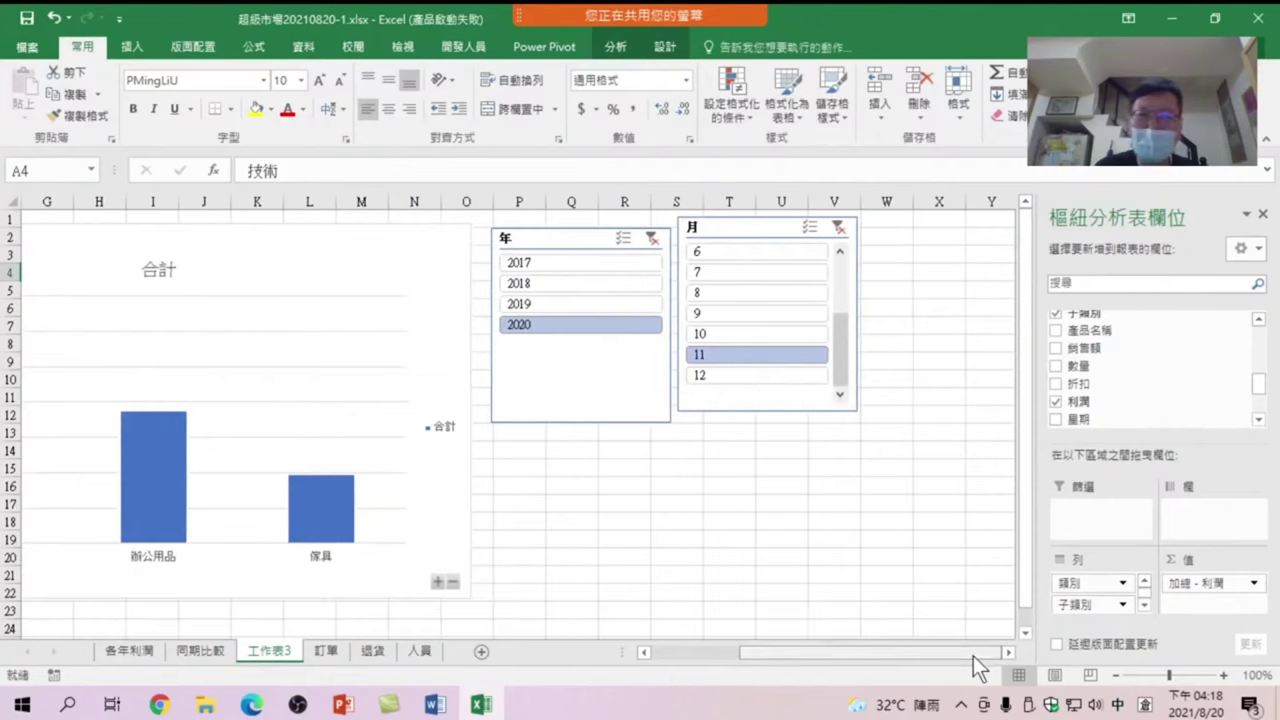
{"action": "left_click", "coordinate": [842, 229]}
{"action": "left_click", "coordinate": [651, 238]}
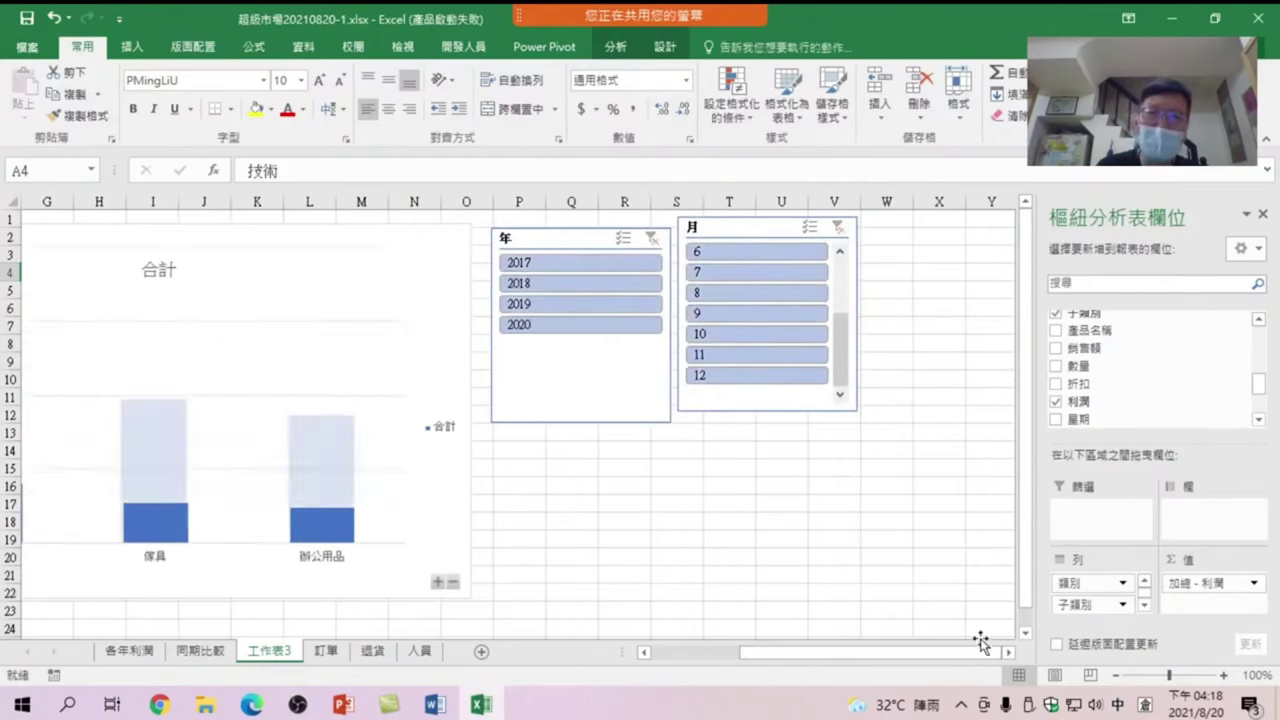
{"action": "left_click_drag", "start_coordinate": [883, 652], "coordinate": [795, 650]}
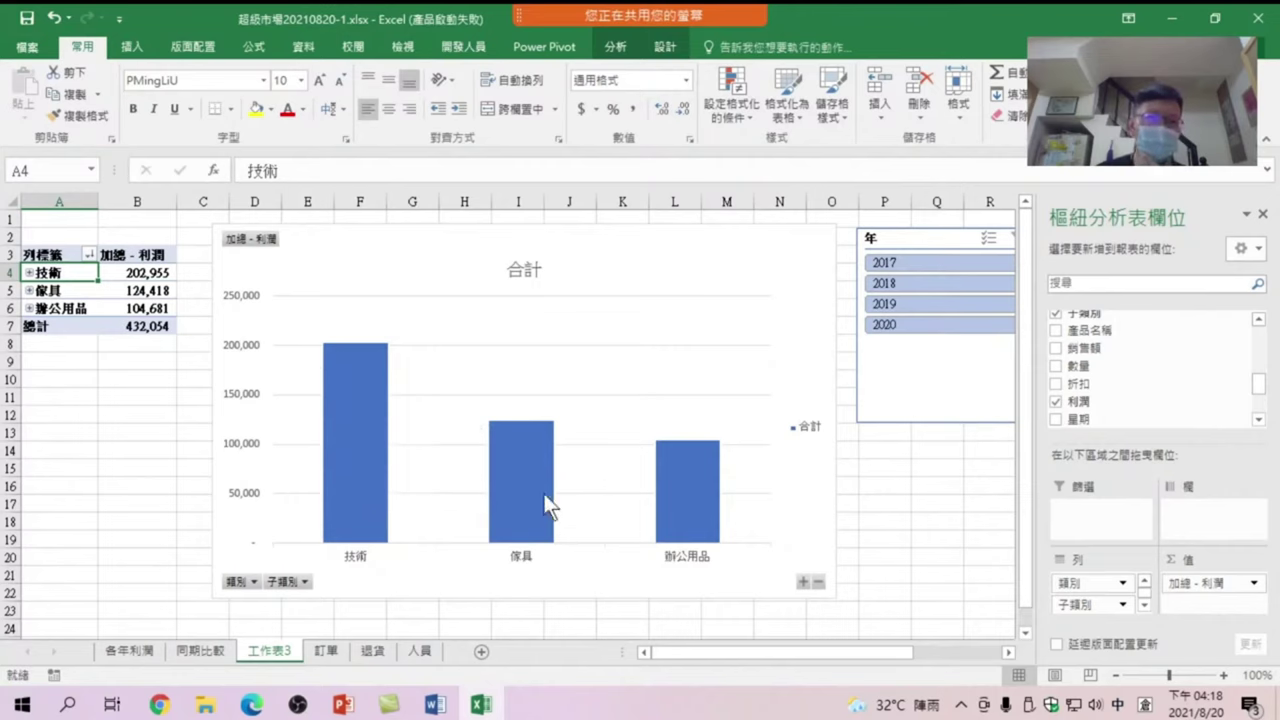
{"action": "left_click", "coordinate": [917, 323]}
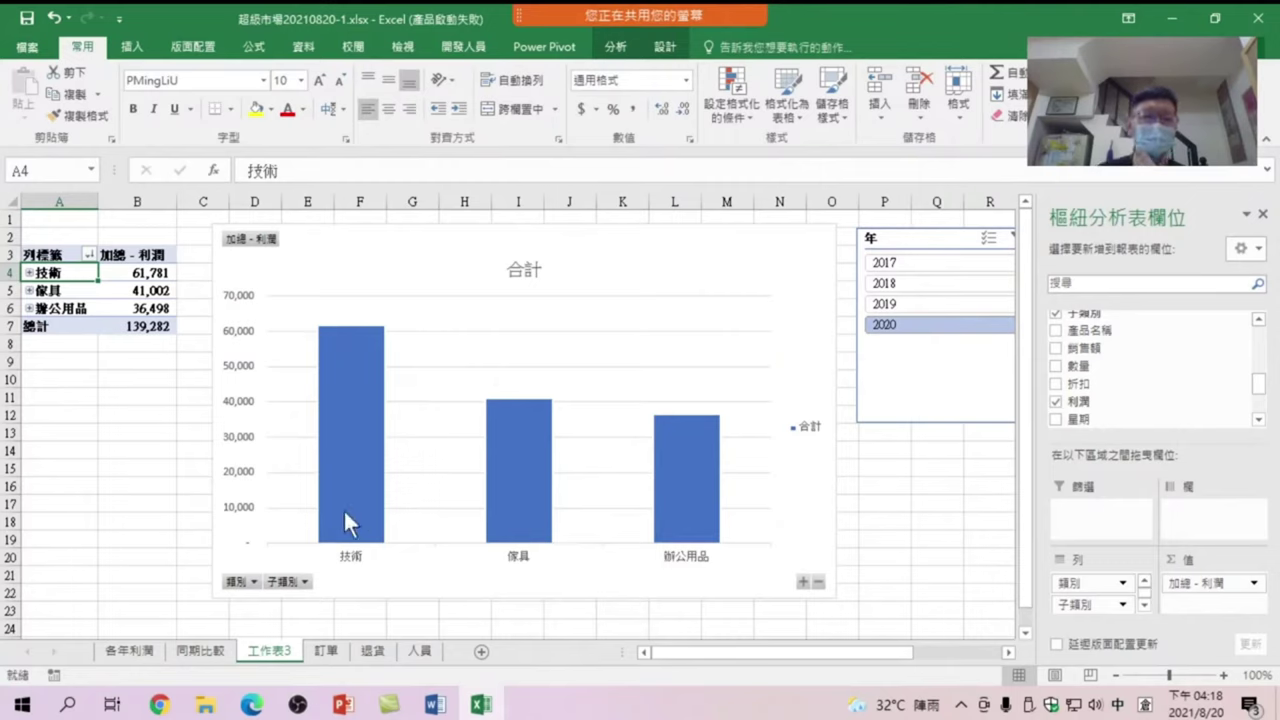
{"action": "left_click", "coordinate": [29, 273]}
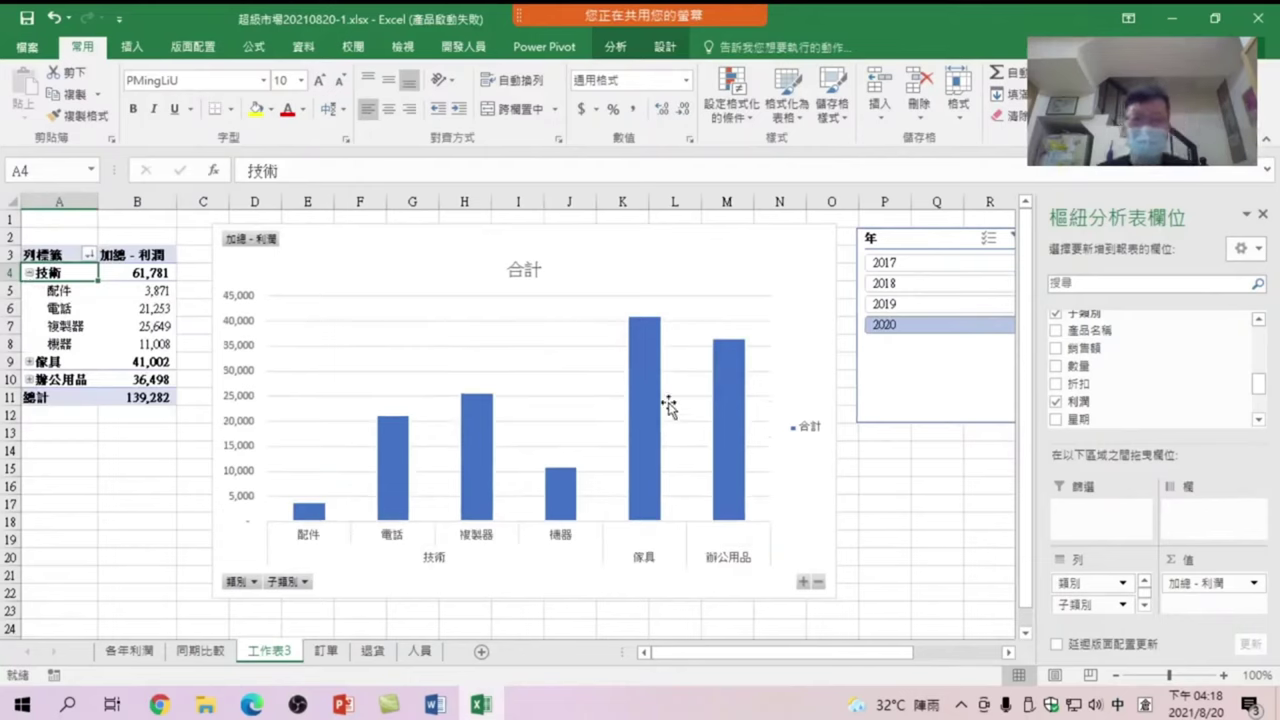
Filter to month 9, then switch to month 11 for November 2020 subcategory profits
{"action": "left_click_drag", "start_coordinate": [852, 652], "coordinate": [897, 657]}
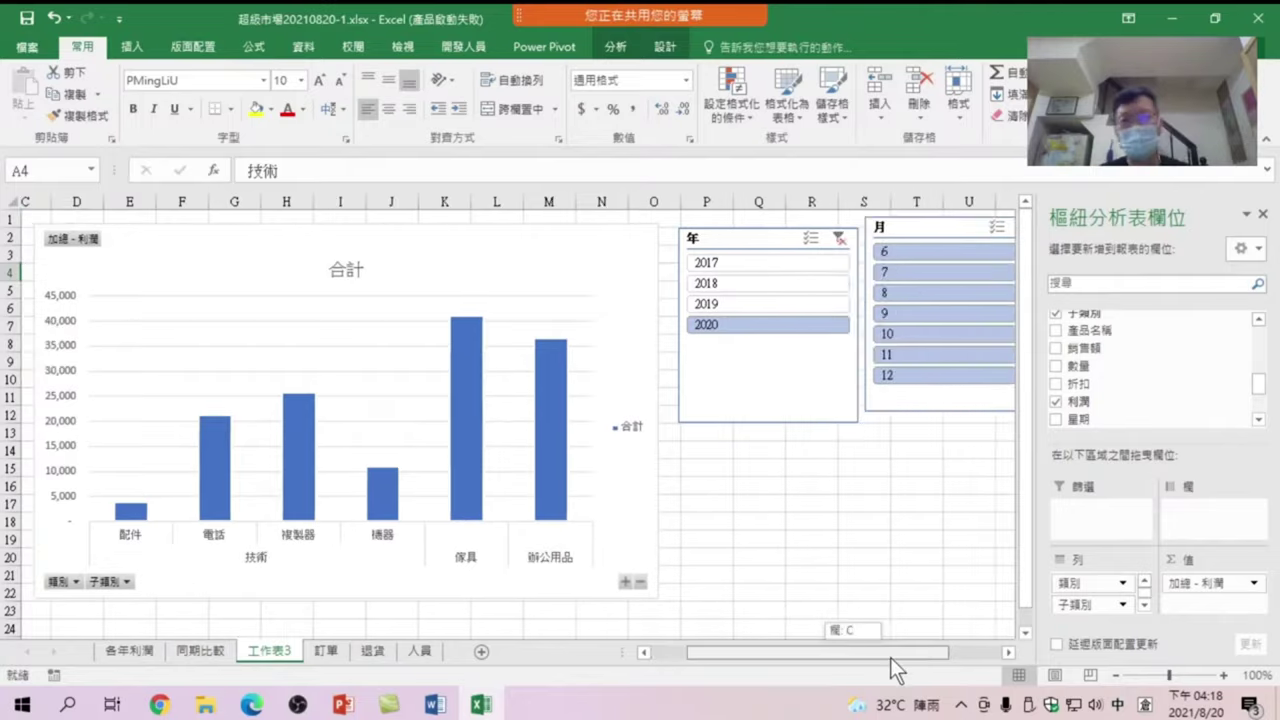
{"action": "left_click", "coordinate": [881, 316]}
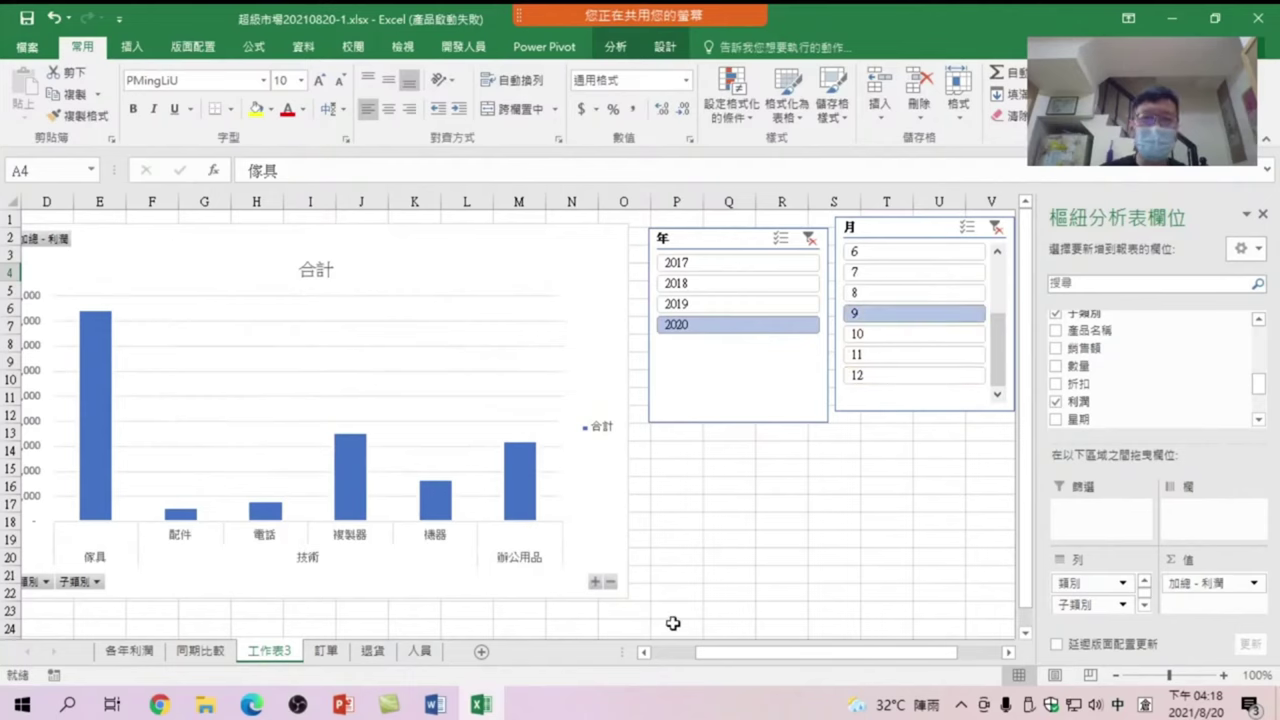
{"action": "left_click_drag", "start_coordinate": [821, 656], "coordinate": [743, 652]}
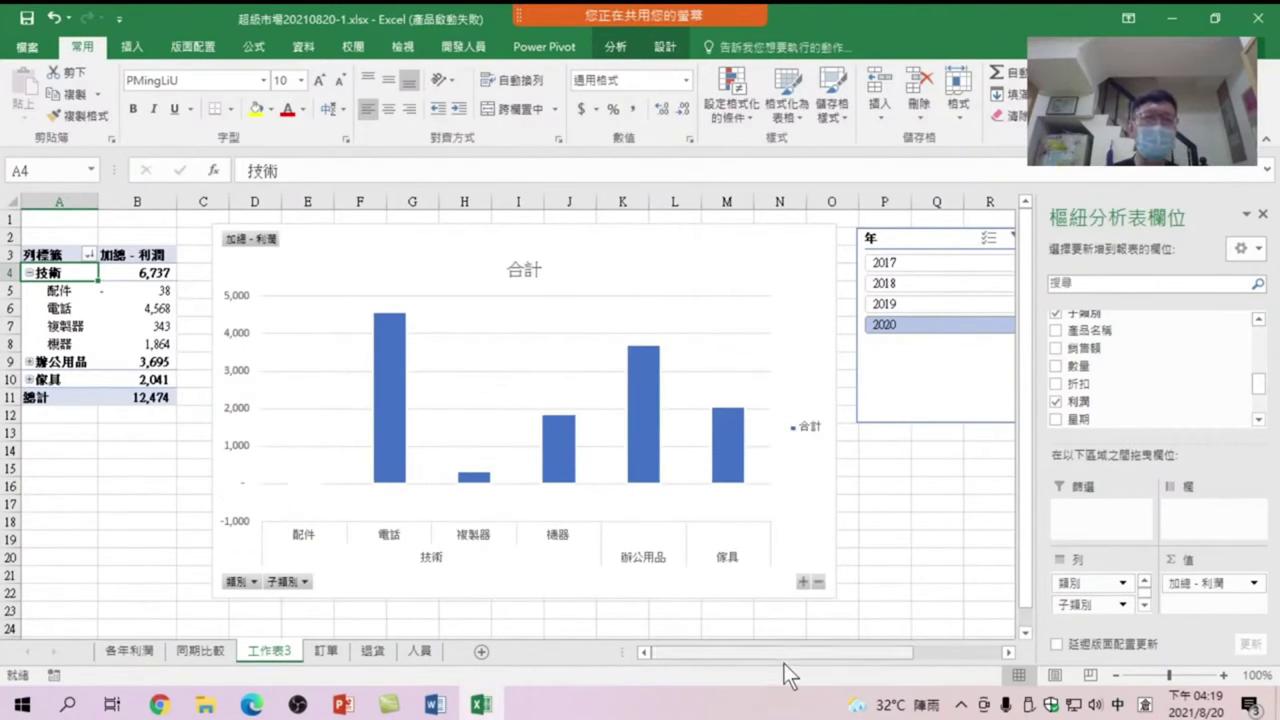
{"action": "left_click_drag", "start_coordinate": [783, 655], "coordinate": [833, 654]}
{"action": "left_click", "coordinate": [907, 356]}
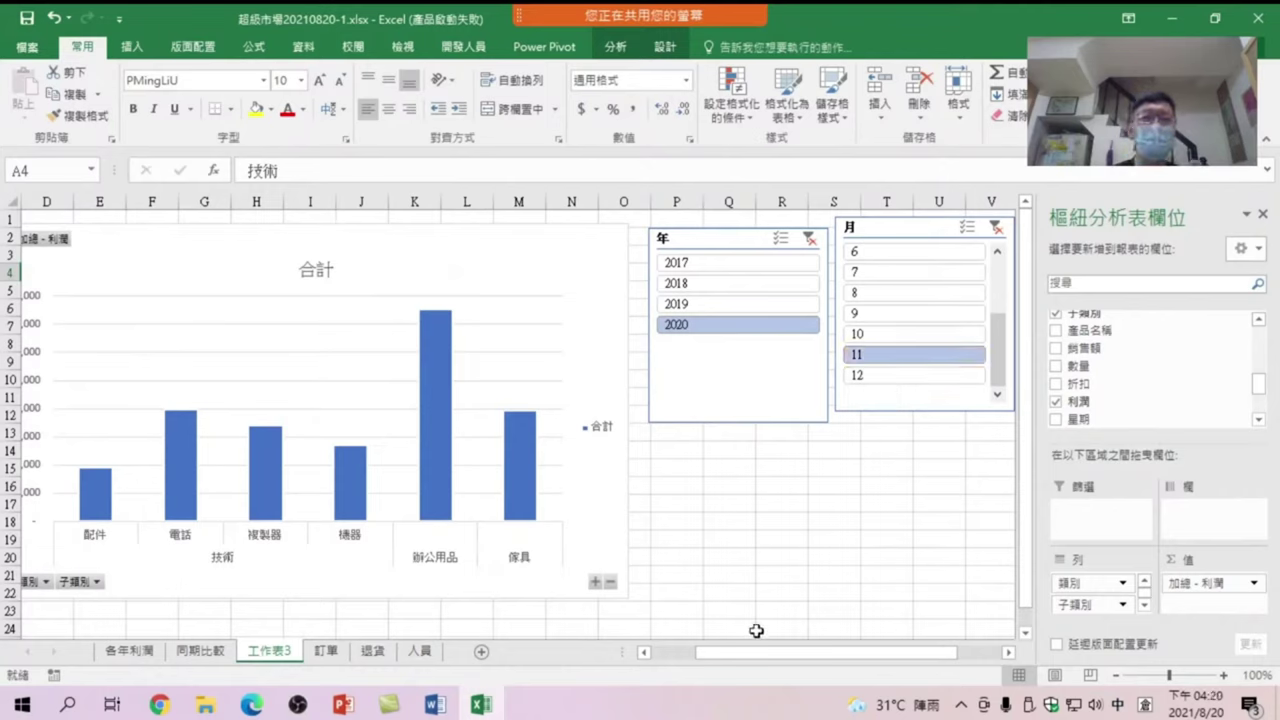
{"action": "left_click_drag", "start_coordinate": [755, 650], "coordinate": [681, 653]}
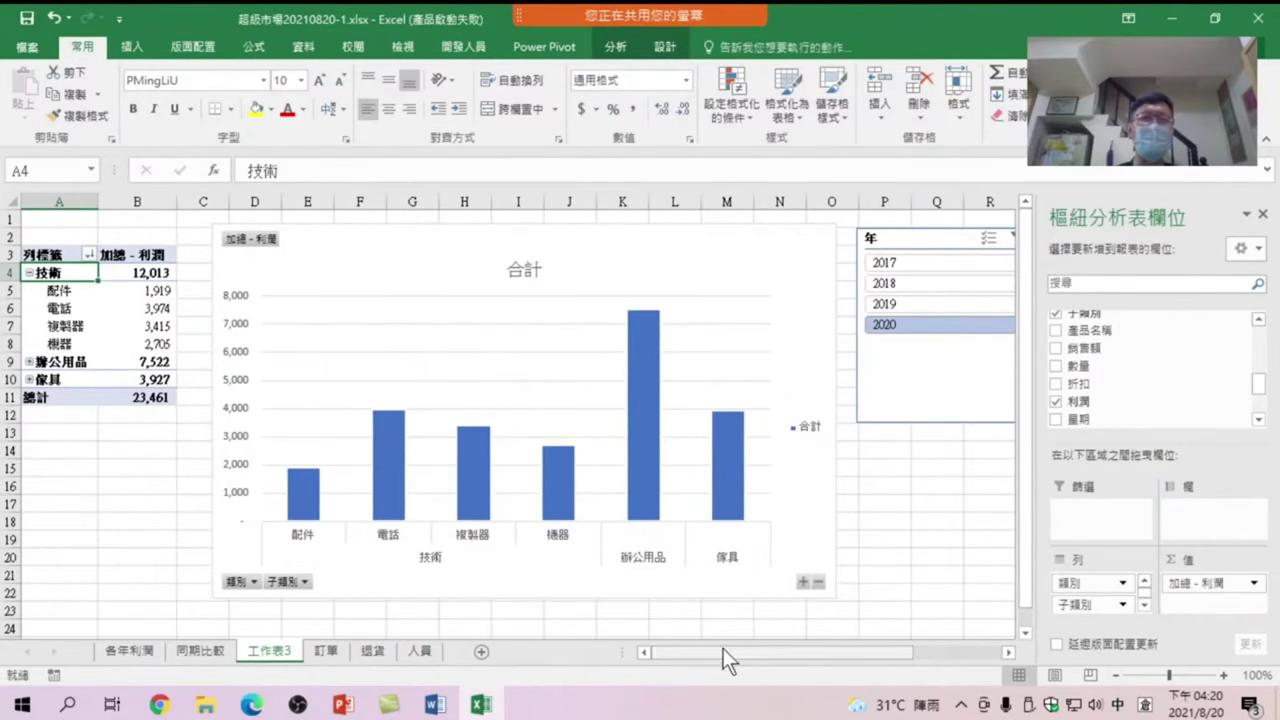
Clear the 月 and 年 slicer filters and collapse the pivot rows to category totals
{"action": "left_click_drag", "start_coordinate": [723, 652], "coordinate": [811, 652]}
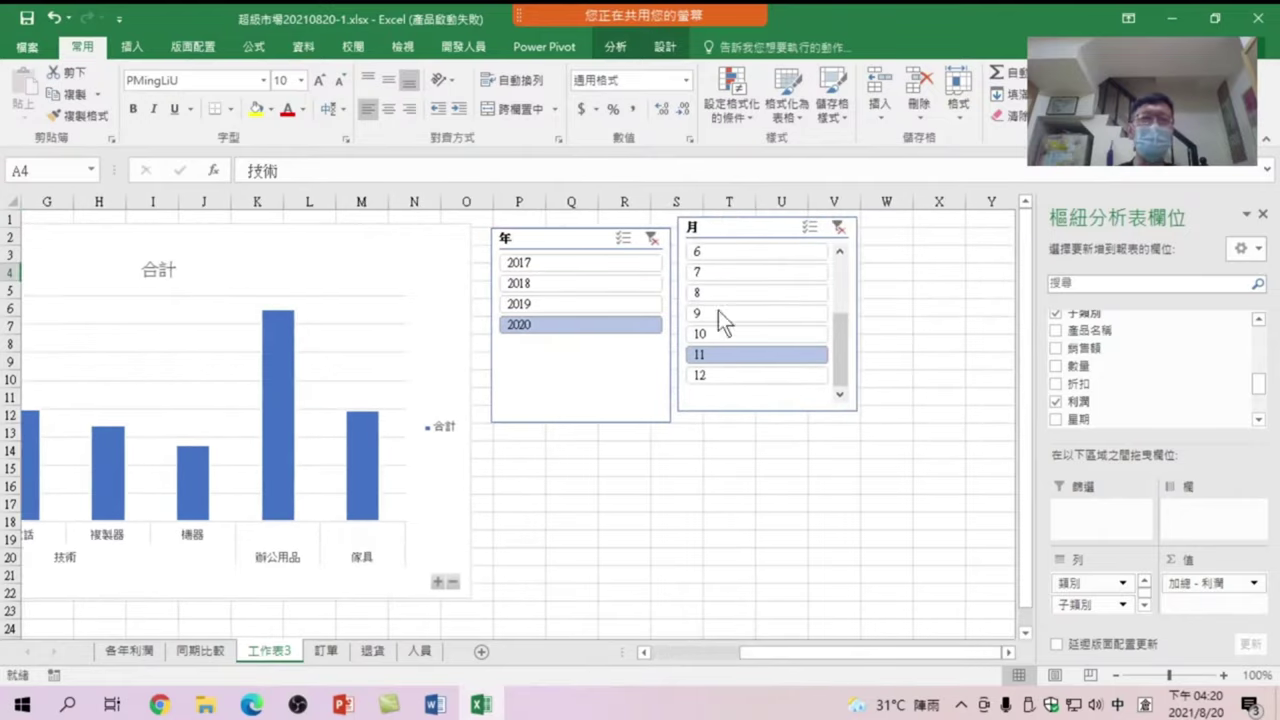
{"action": "left_click_drag", "start_coordinate": [729, 223], "coordinate": [729, 233]}
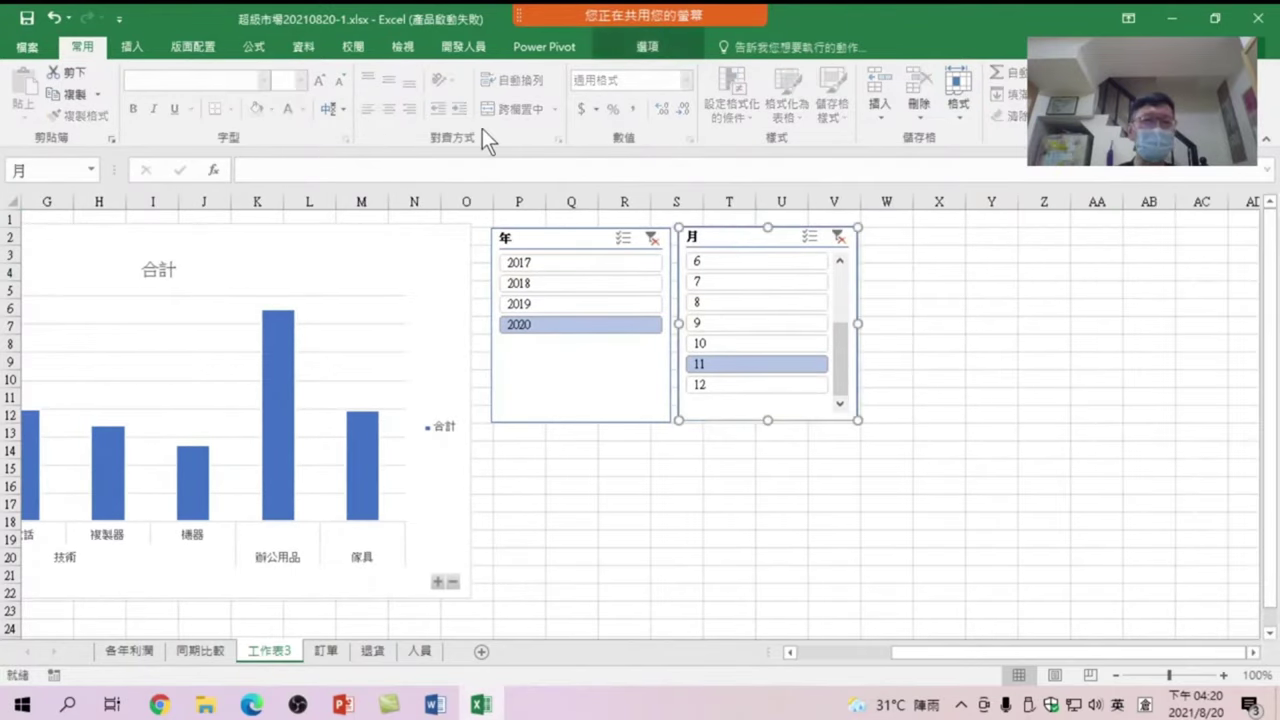
{"action": "mouse_move", "coordinate": [640, 14]}
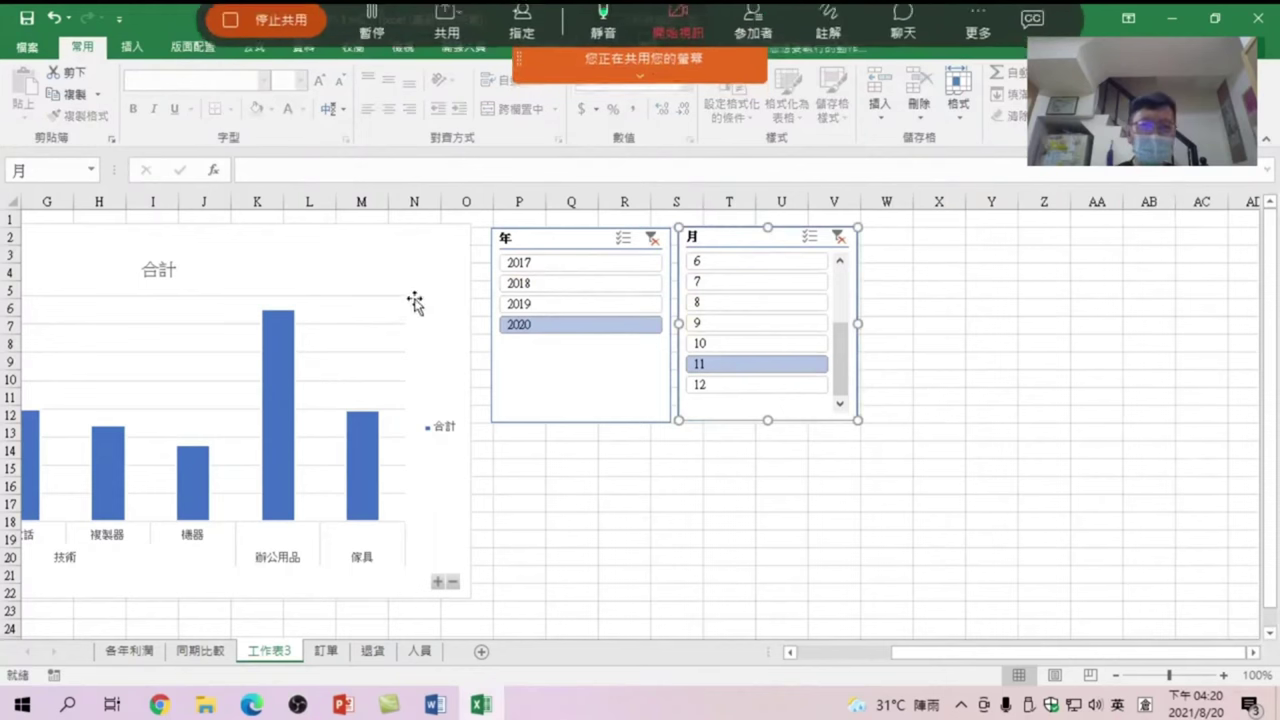
{"action": "left_click", "coordinate": [415, 302]}
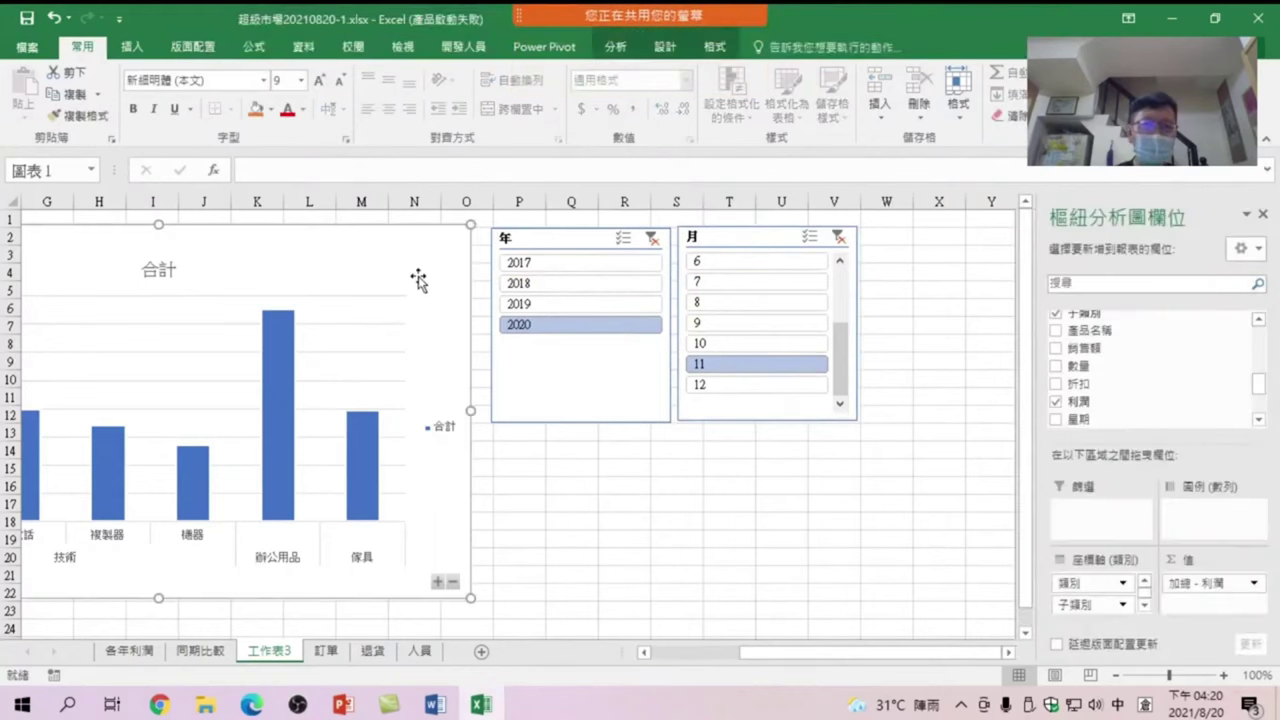
{"action": "left_click", "coordinate": [838, 238]}
{"action": "left_click", "coordinate": [653, 240]}
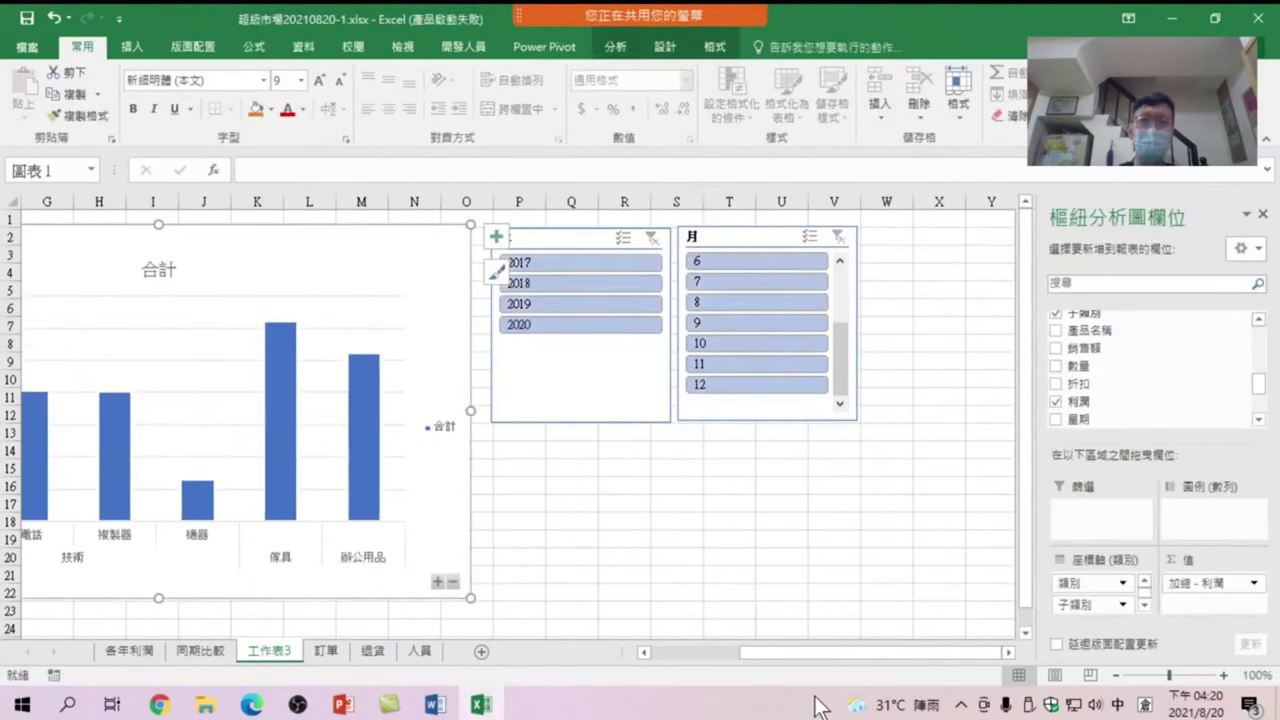
{"action": "left_click_drag", "start_coordinate": [818, 654], "coordinate": [740, 654]}
{"action": "double_click", "coordinate": [300, 555]}
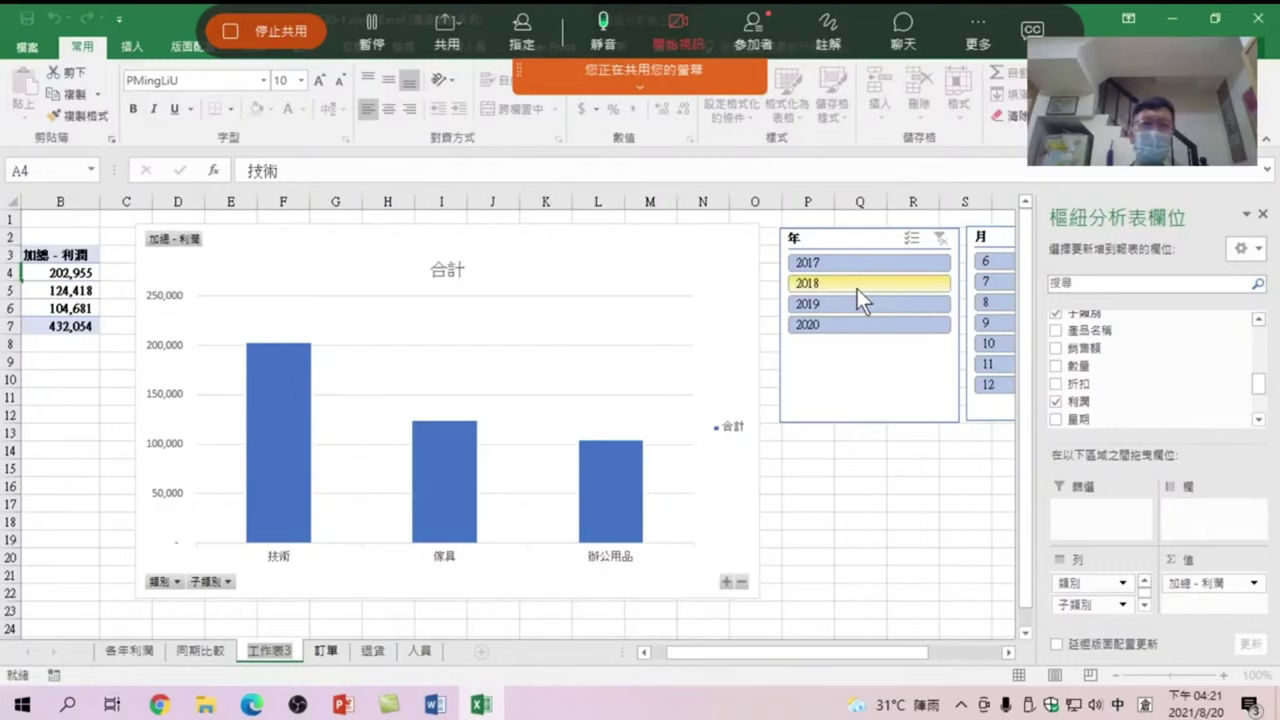
Rename sheet 工作表3 to 各產品獲利分析, then view the 同期比較 sheet
{"action": "type", "text": "各產品"}
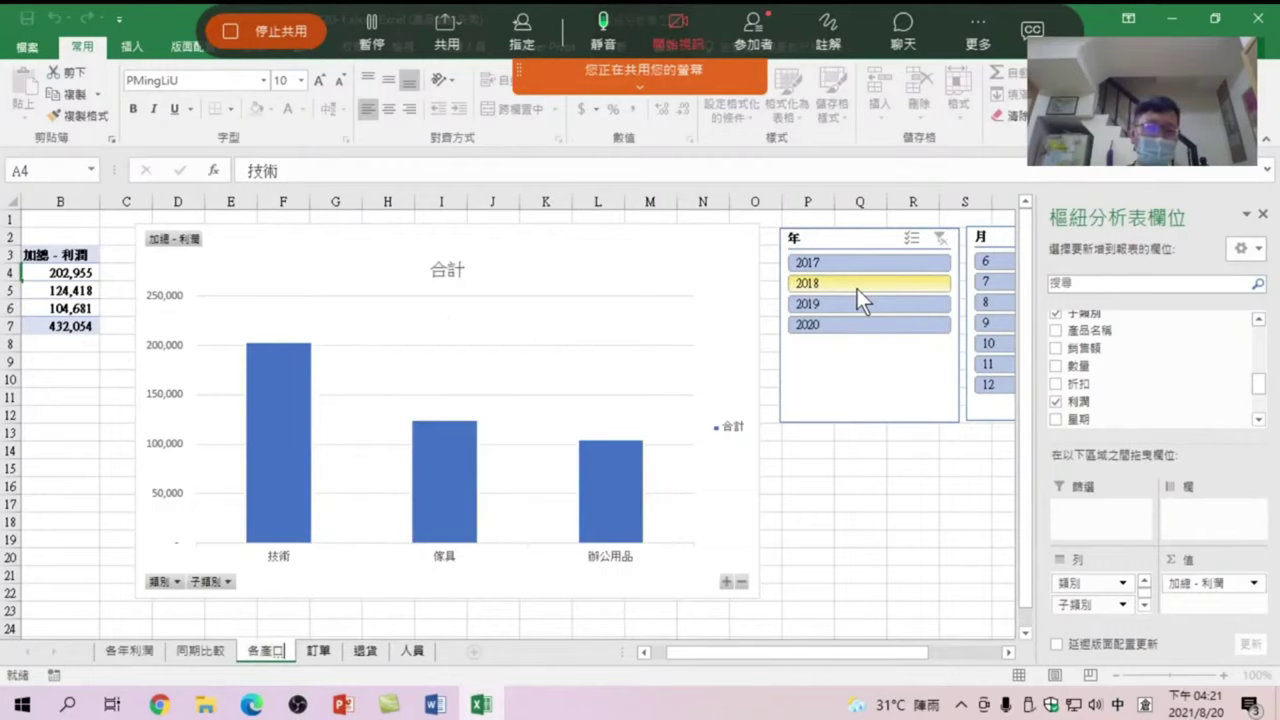
{"action": "type", "text": "品"}
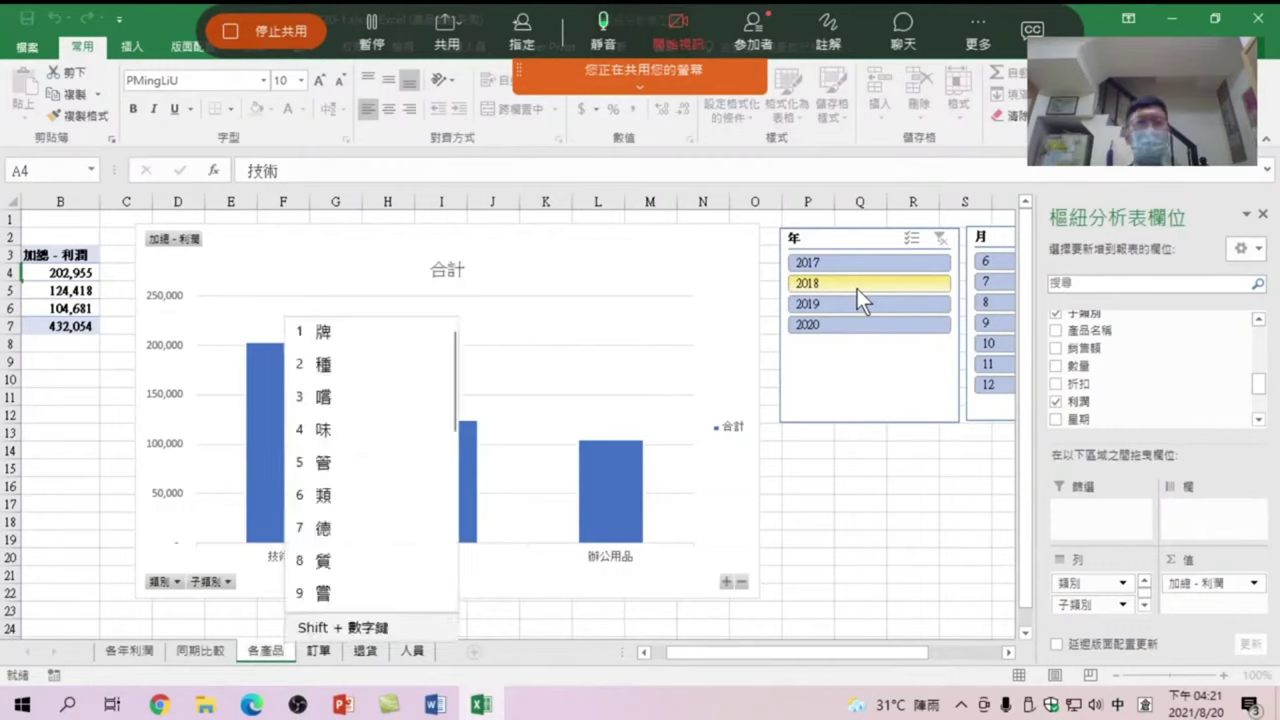
{"action": "type", "text": "人"}
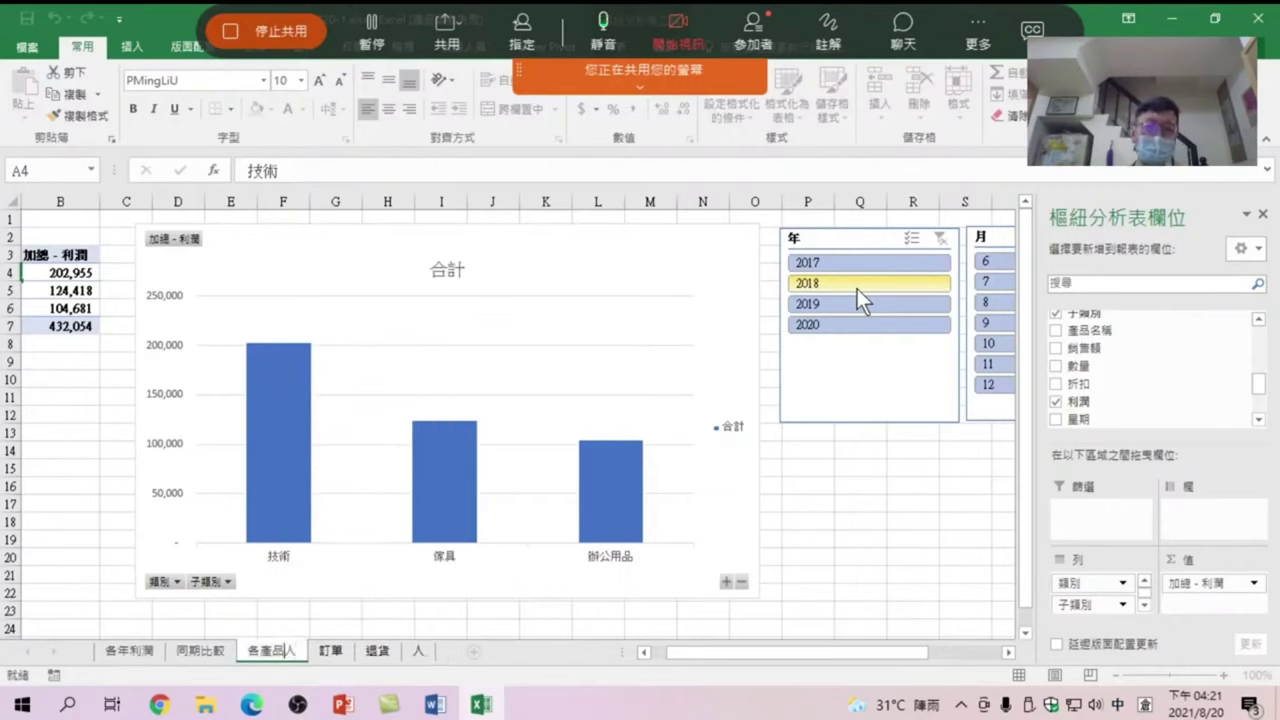
{"action": "type", "text": "獲利金字塔"}
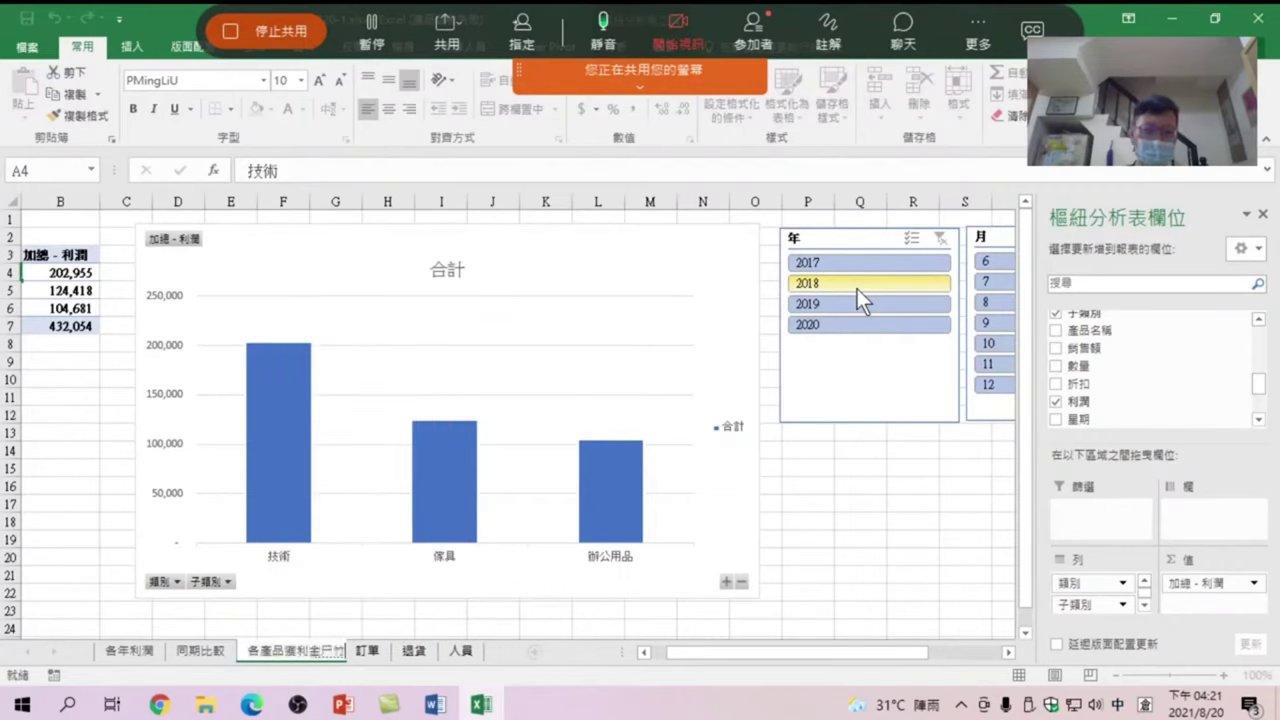
{"action": "type", "text": "分析"}
{"action": "key", "text": "Return"}
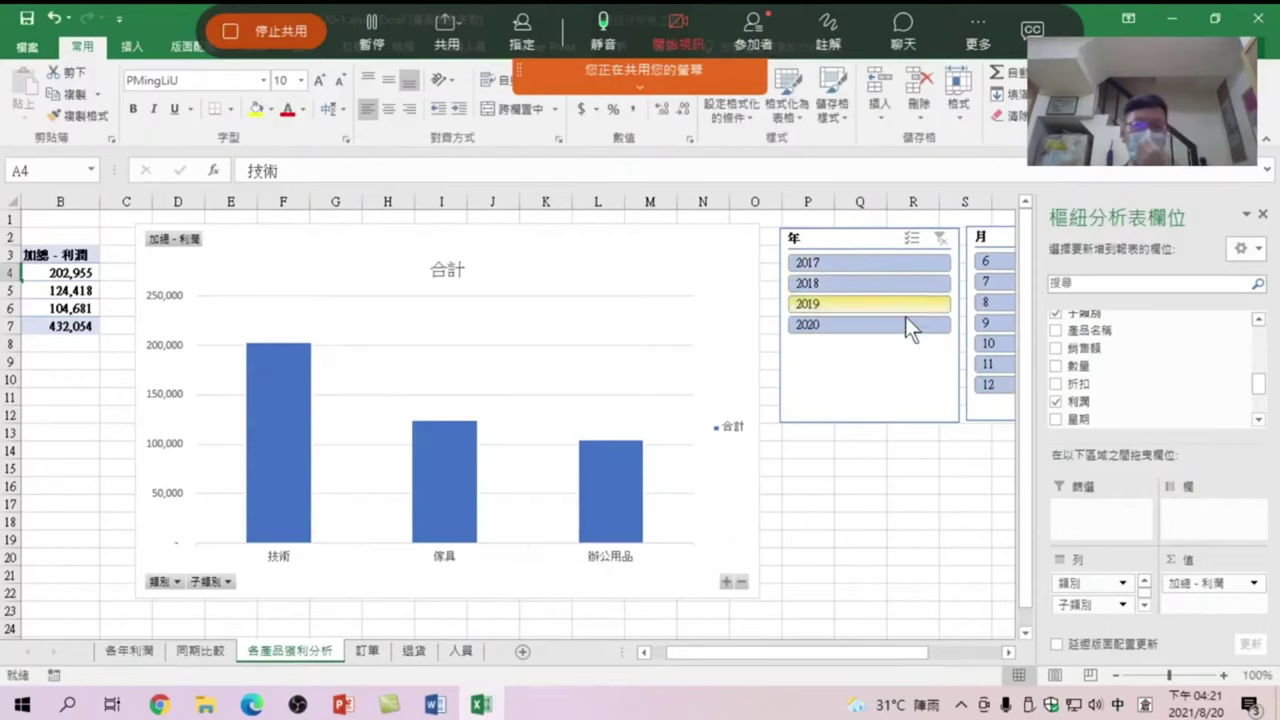
{"action": "left_click", "coordinate": [203, 652]}
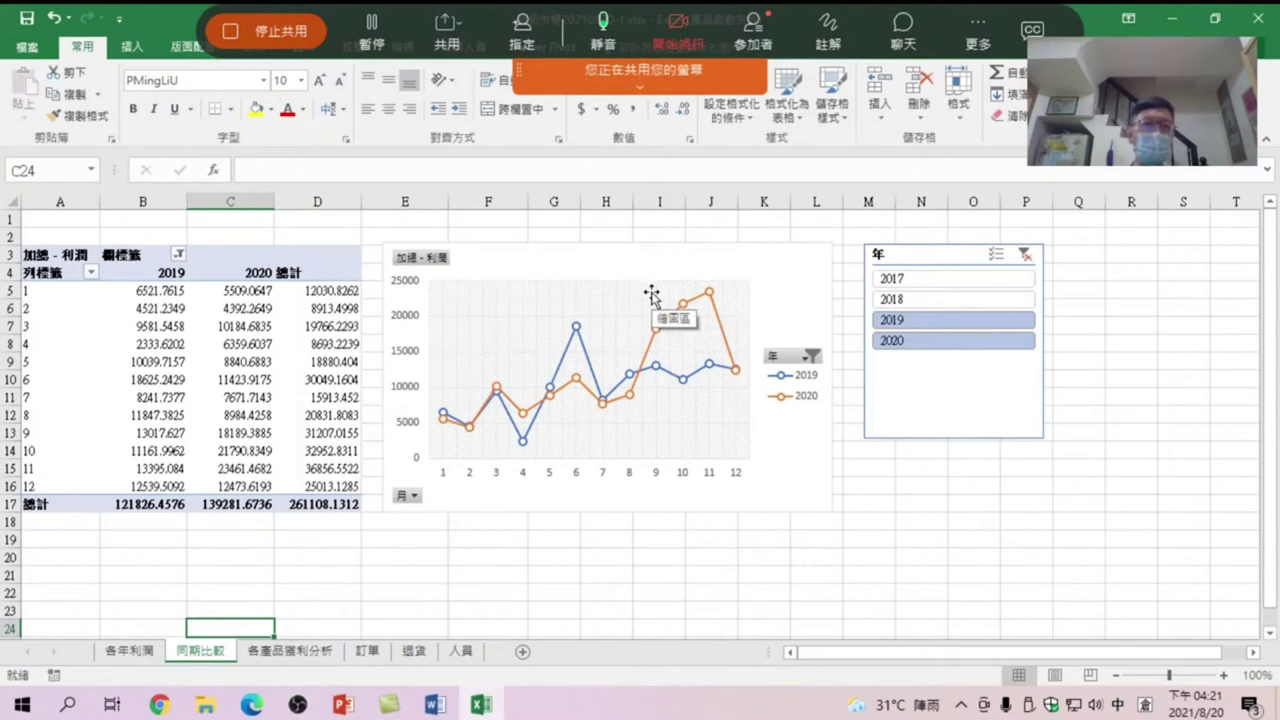
On 各產品獲利分析, filter the category profit chart to 2020 and month 9
{"action": "left_click", "coordinate": [292, 652]}
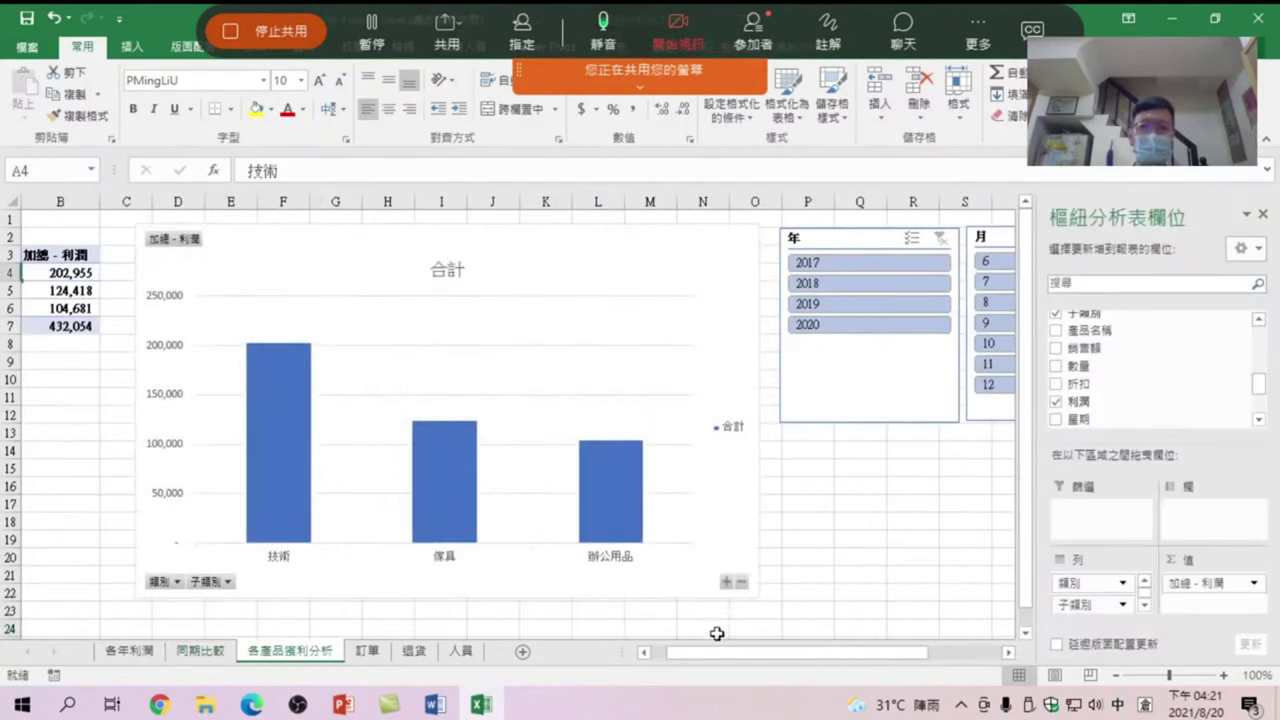
{"action": "left_click_drag", "start_coordinate": [732, 653], "coordinate": [760, 668]}
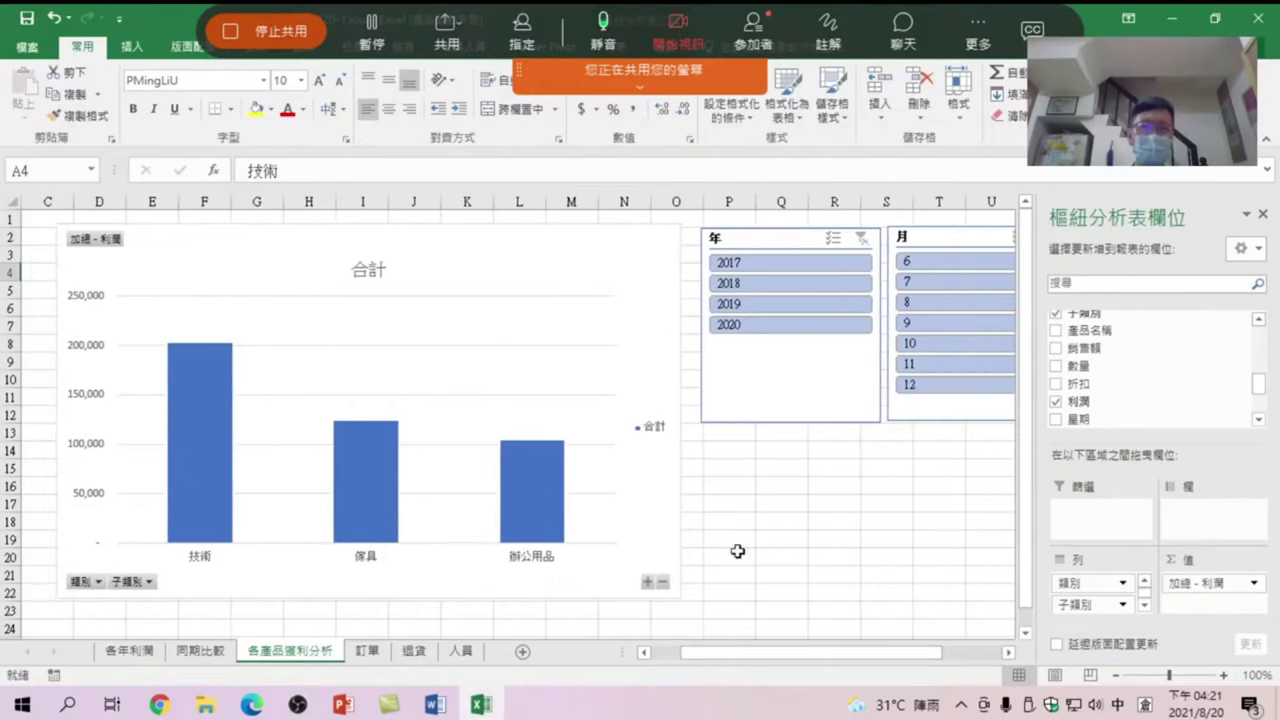
{"action": "left_click", "coordinate": [765, 319]}
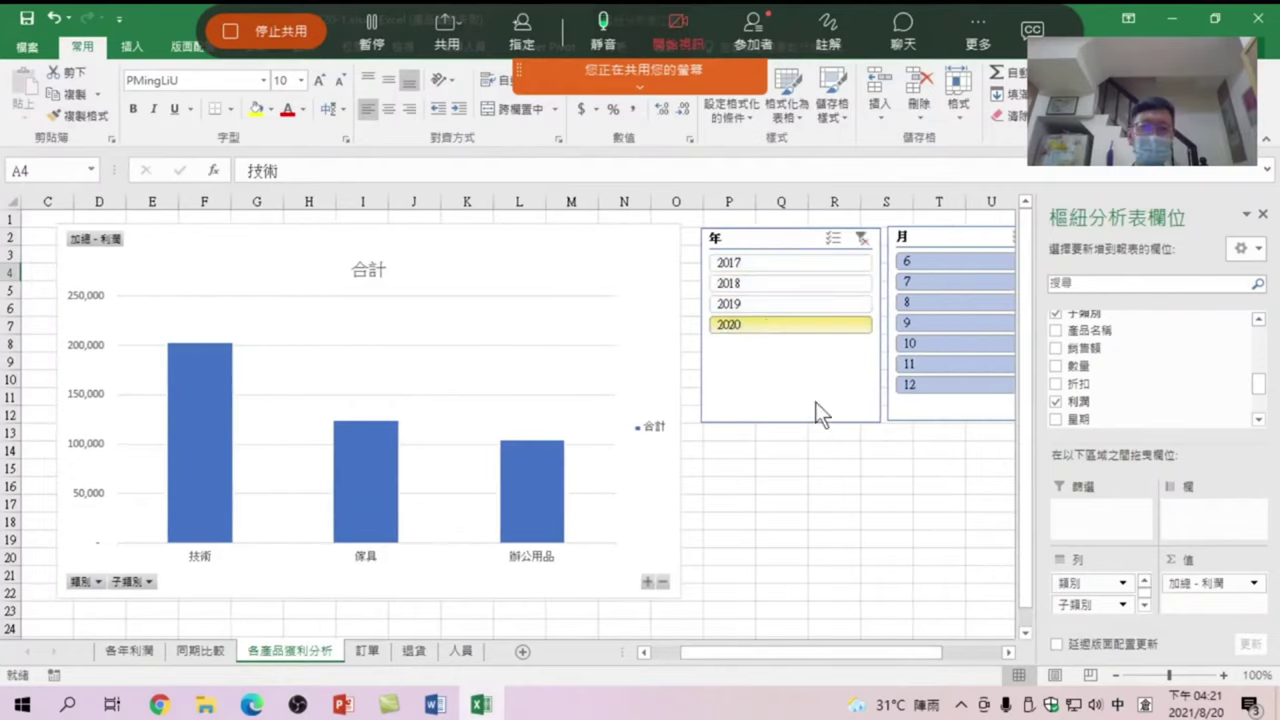
{"action": "left_click", "coordinate": [930, 323]}
{"action": "left_click_drag", "start_coordinate": [734, 663], "coordinate": [647, 653]}
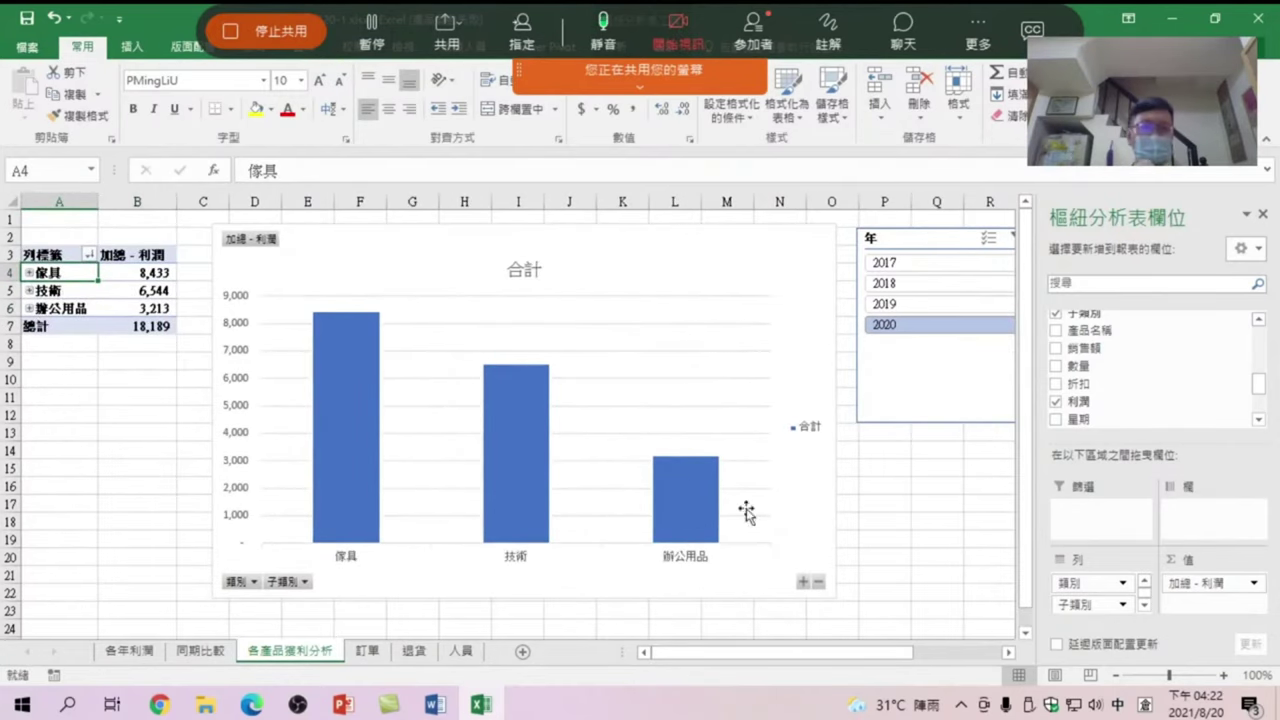
{"action": "left_click_drag", "start_coordinate": [889, 656], "coordinate": [887, 654]}
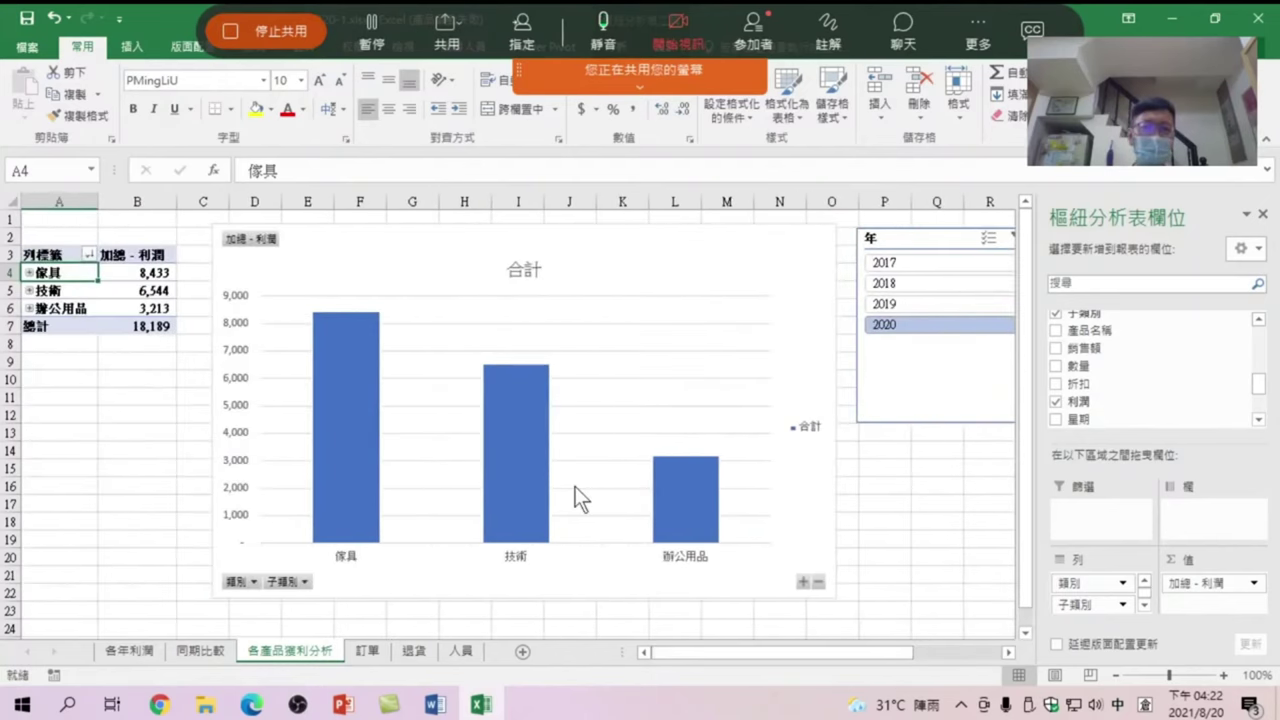
{"action": "left_click_drag", "start_coordinate": [876, 656], "coordinate": [960, 656]}
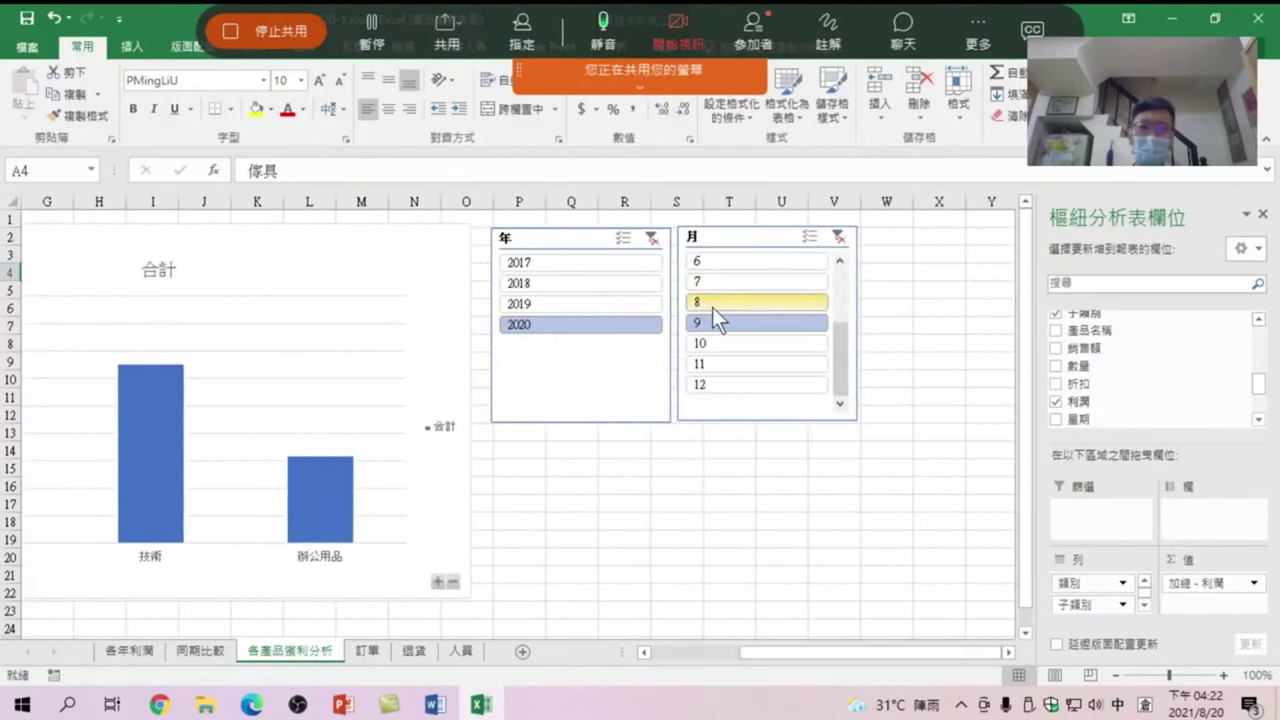
At 90% zoom, check months 8 and 7, then return the month filter to 9
{"action": "left_click", "coordinate": [713, 303]}
{"action": "left_click", "coordinate": [1117, 676]}
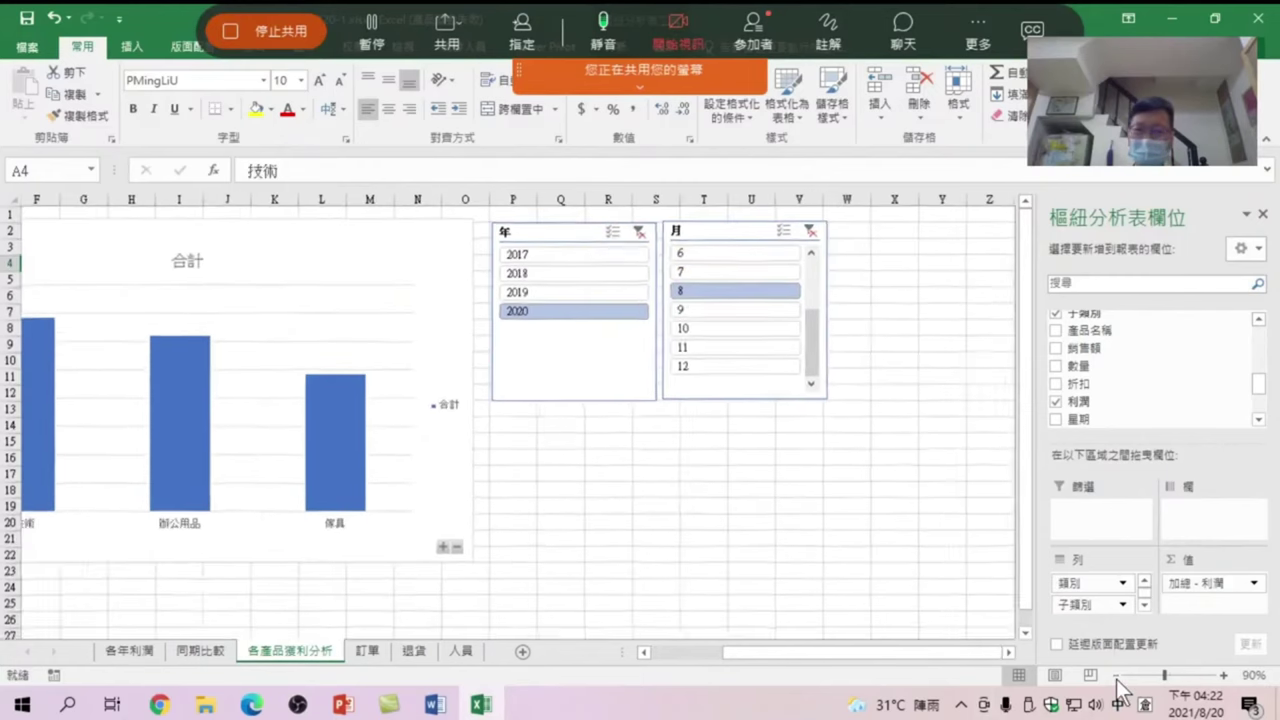
{"action": "left_click_drag", "start_coordinate": [937, 653], "coordinate": [901, 663]}
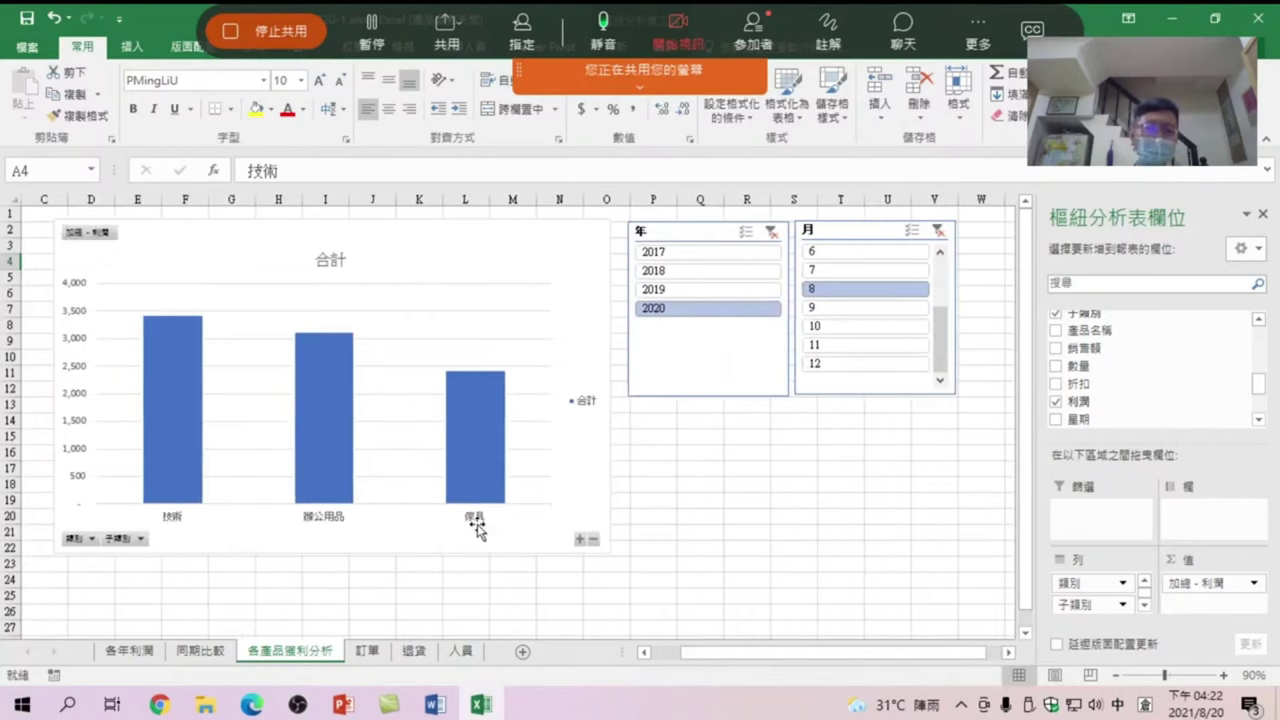
{"action": "left_click", "coordinate": [855, 270]}
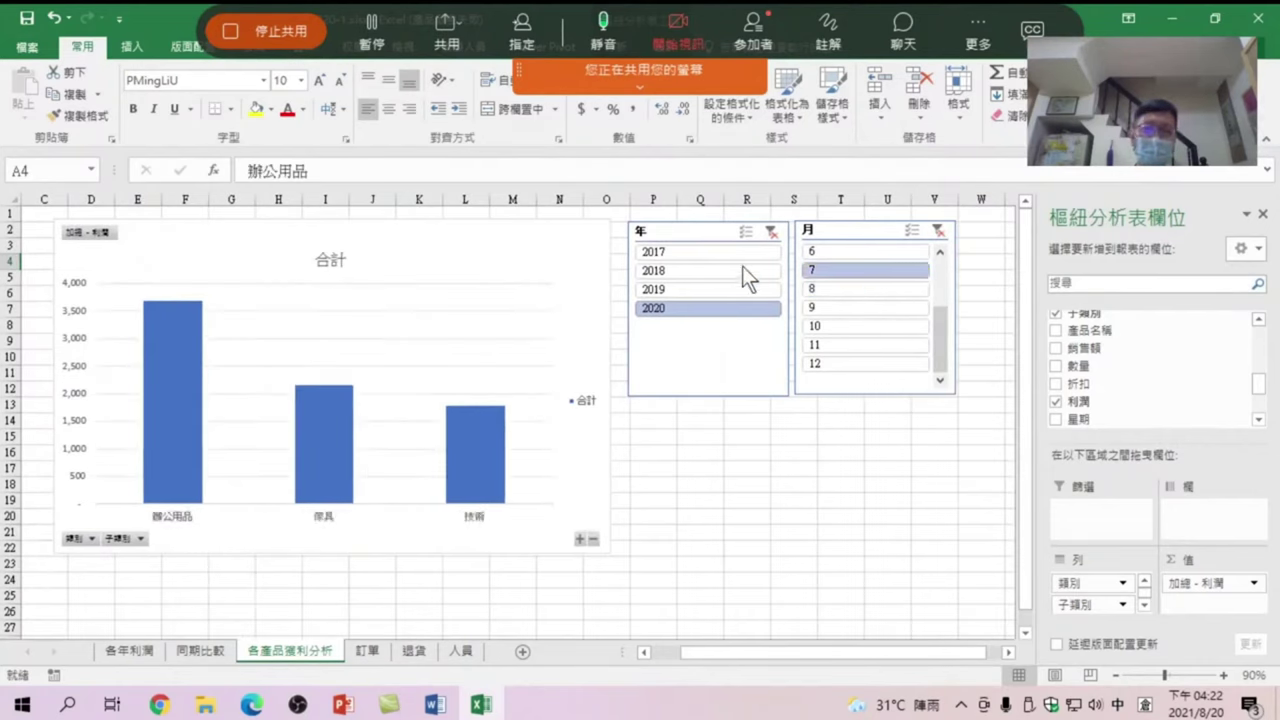
{"action": "left_click", "coordinate": [819, 304]}
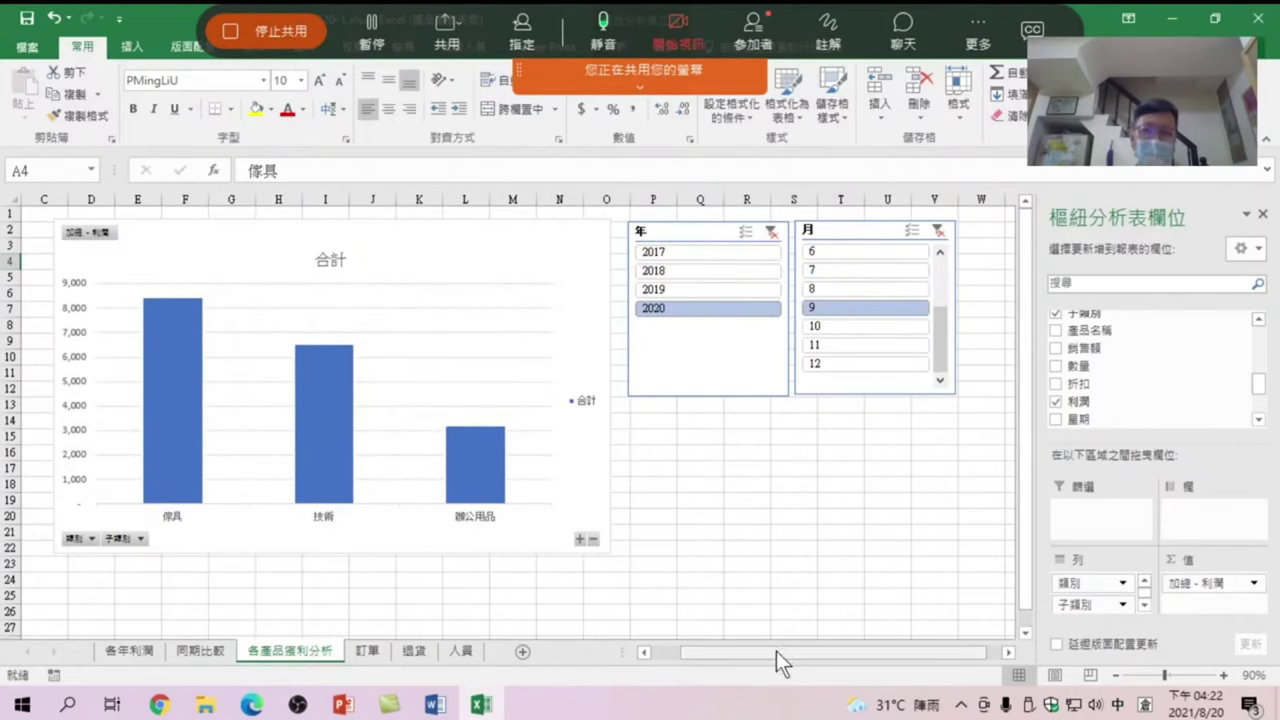
{"action": "left_click_drag", "start_coordinate": [776, 651], "coordinate": [682, 660]}
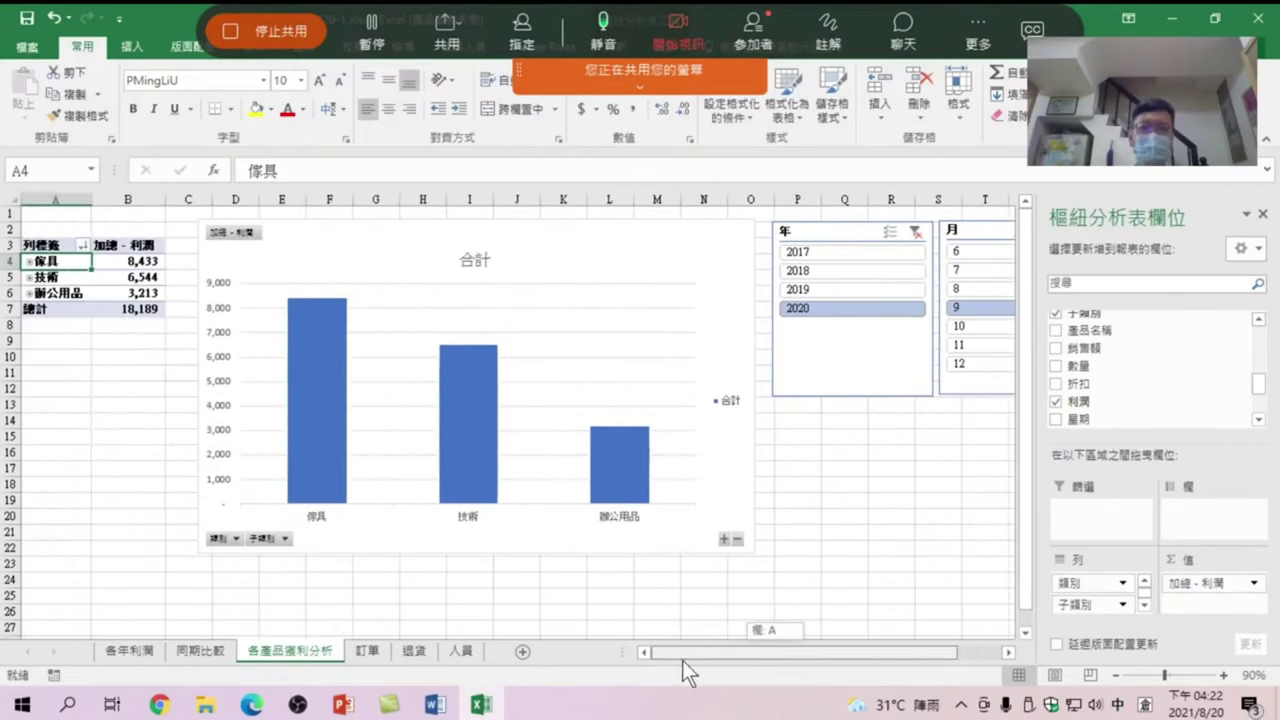
Expand 傢俱 into subcategories such as 書架, then go to the 訂單 sheet
{"action": "left_click", "coordinate": [29, 262]}
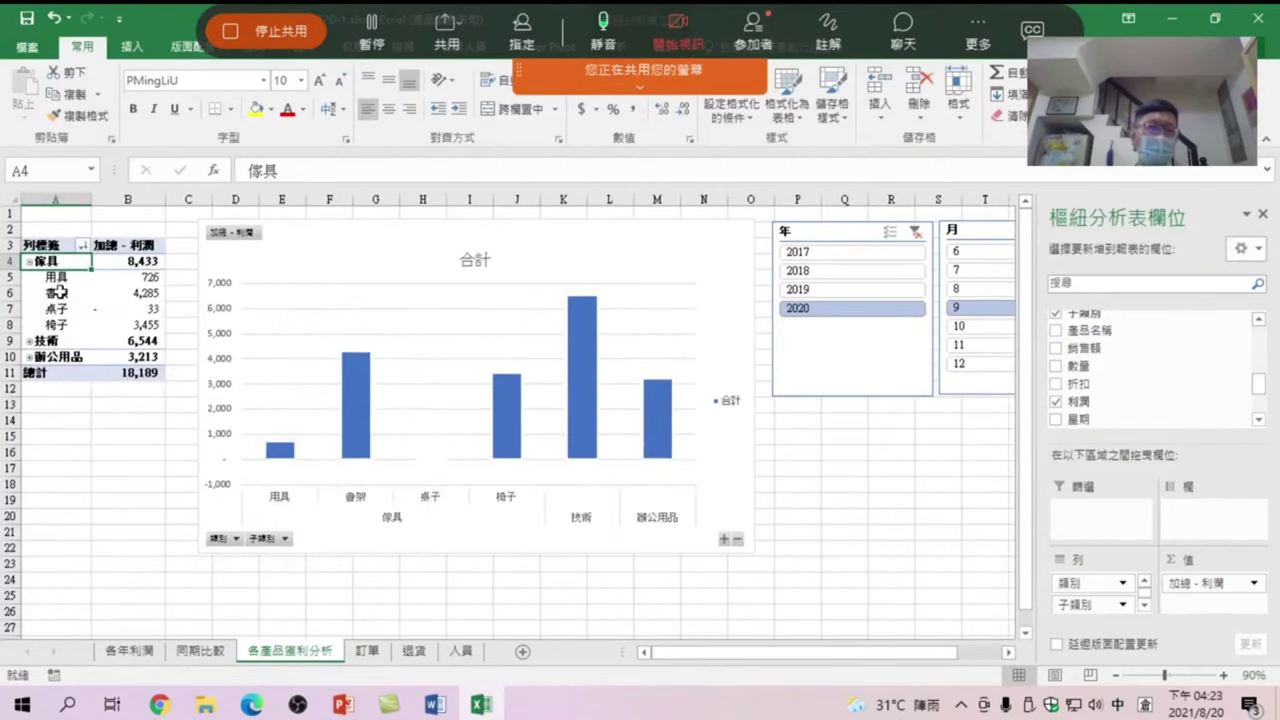
{"action": "left_click", "coordinate": [60, 292]}
{"action": "left_click", "coordinate": [366, 651]}
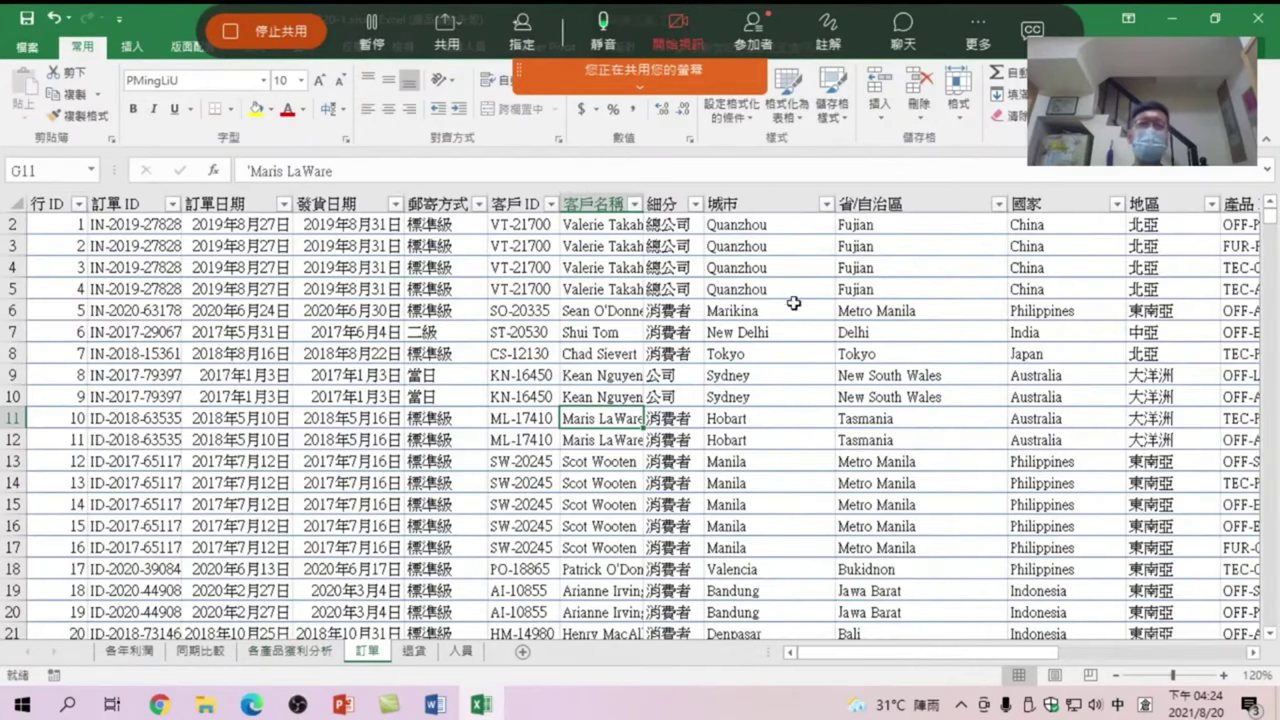
Create a pivot table from the order data on a new worksheet
{"action": "left_click", "coordinate": [728, 316]}
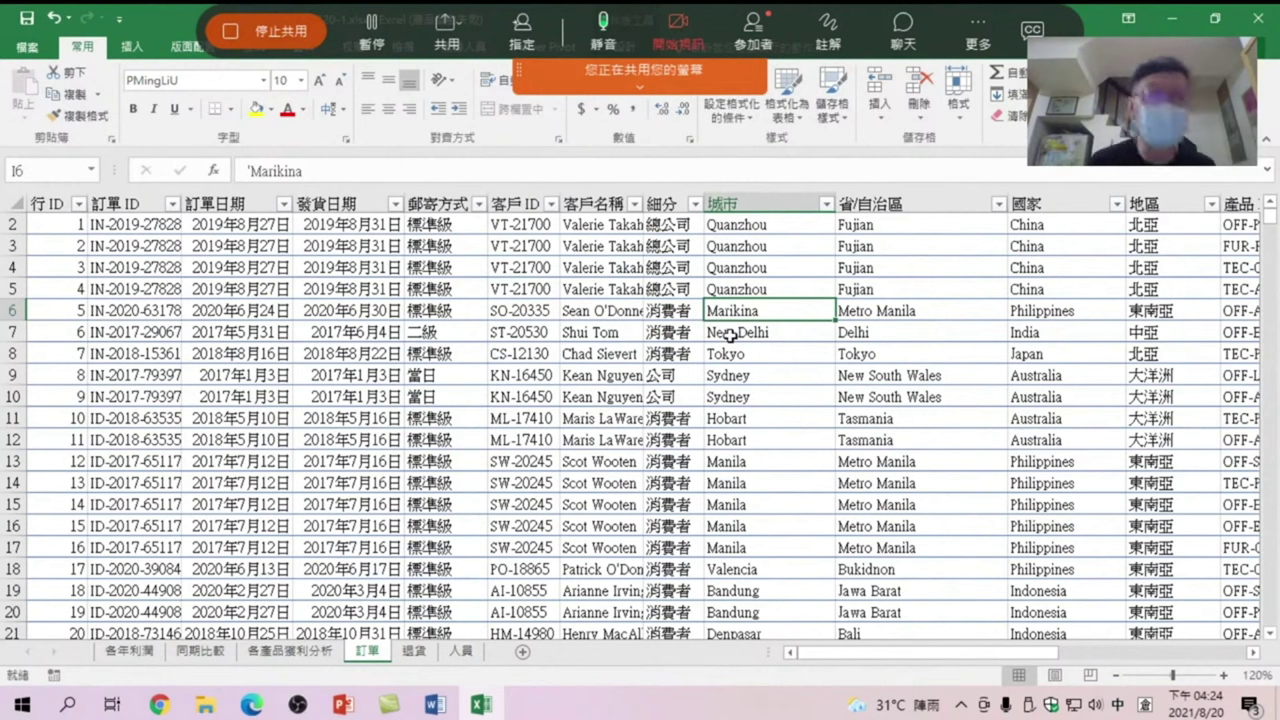
{"action": "left_click", "coordinate": [718, 396]}
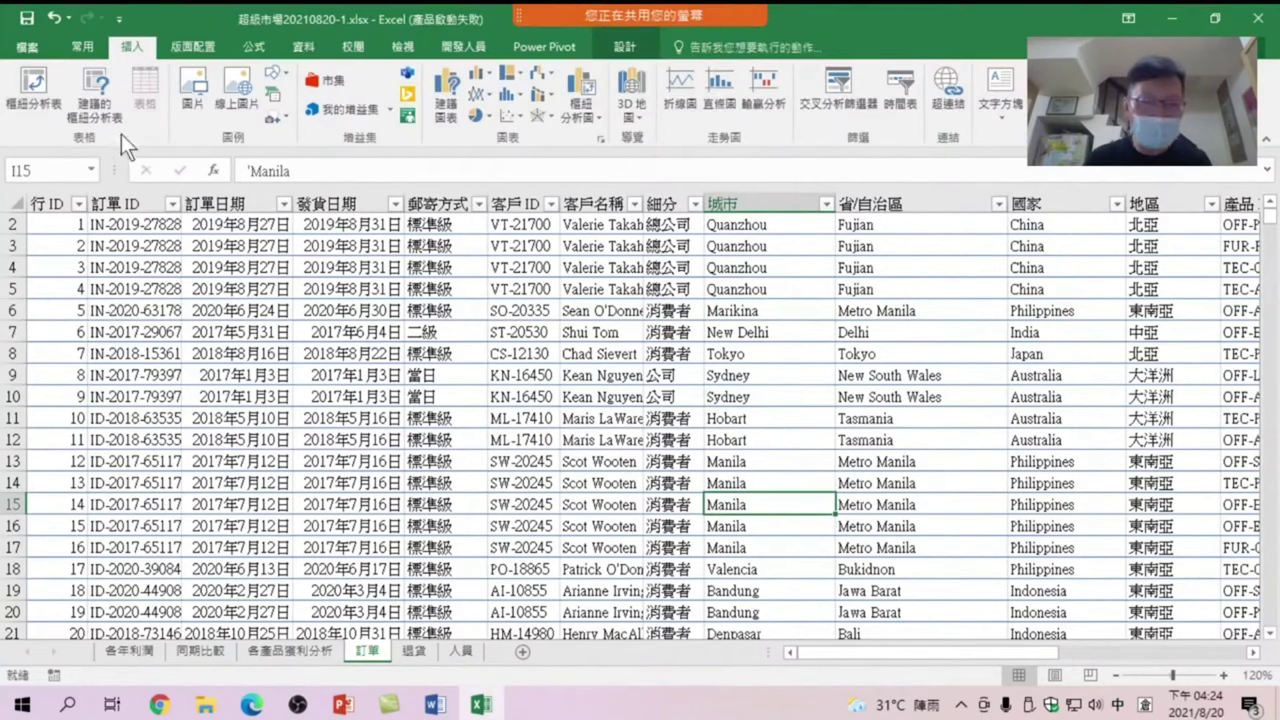
{"action": "left_click", "coordinate": [33, 88]}
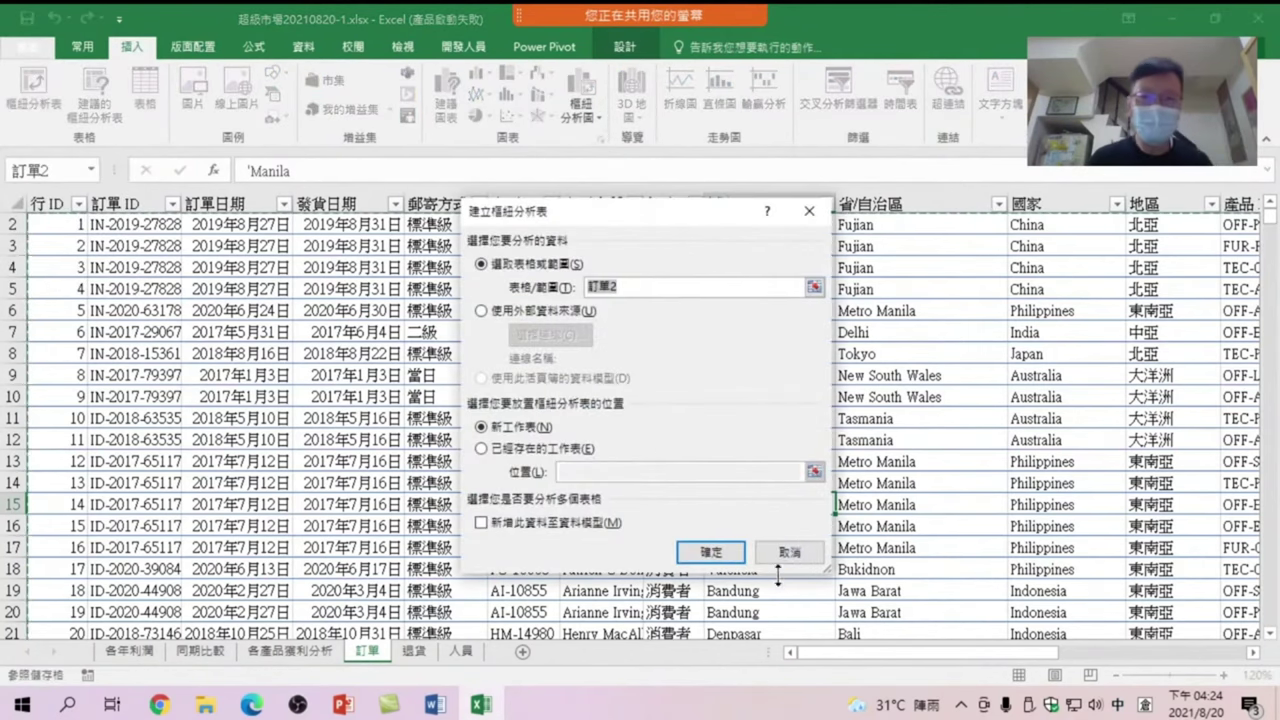
{"action": "left_click", "coordinate": [711, 551]}
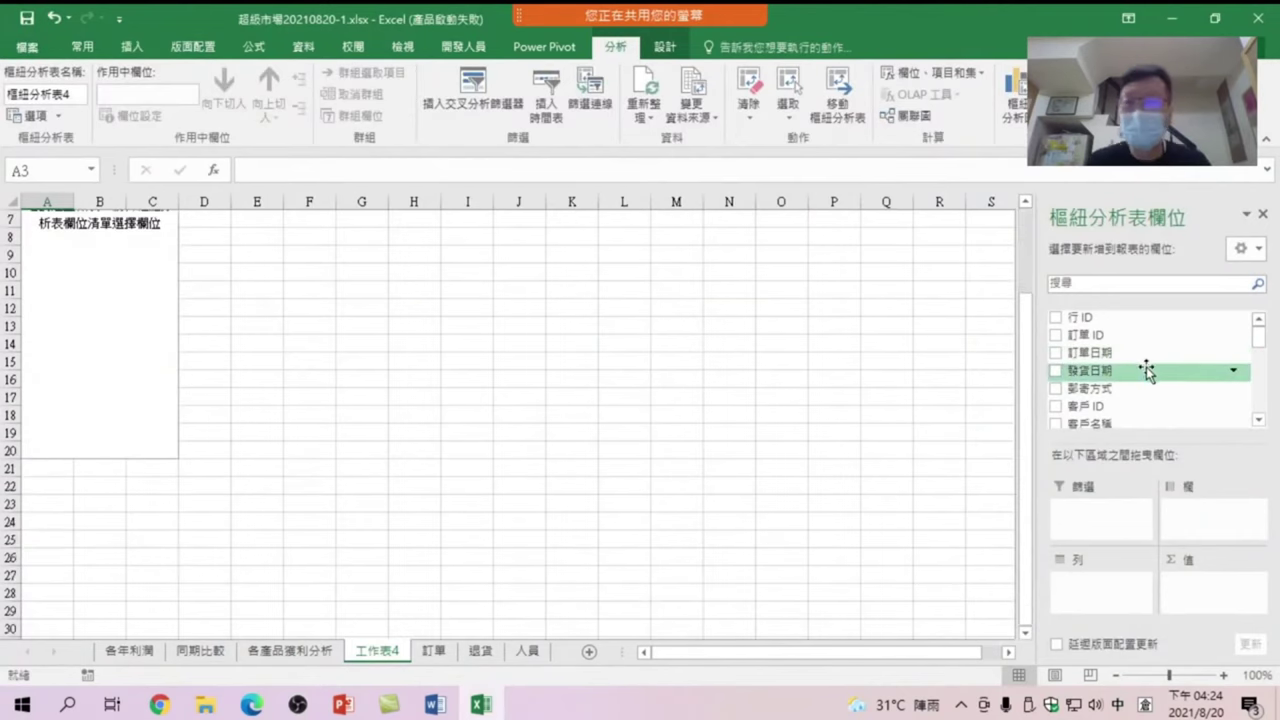
Put 地區 in Rows and sum 利潤 in Values
{"action": "mouse_move", "coordinate": [1258, 338]}
{"action": "left_mouse_down"}
{"action": "mouse_move", "coordinate": [1273, 400]}
{"action": "mouse_move", "coordinate": [1273, 369]}
{"action": "left_mouse_up"}
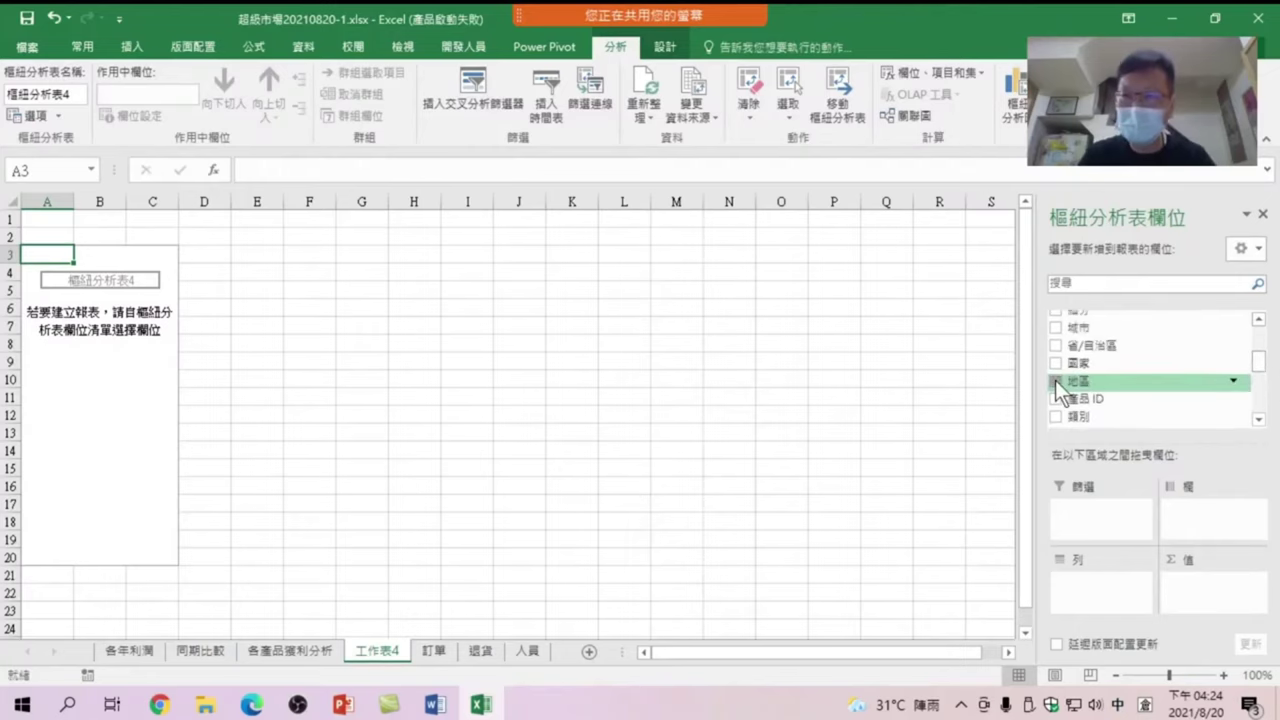
{"action": "left_click", "coordinate": [1056, 381]}
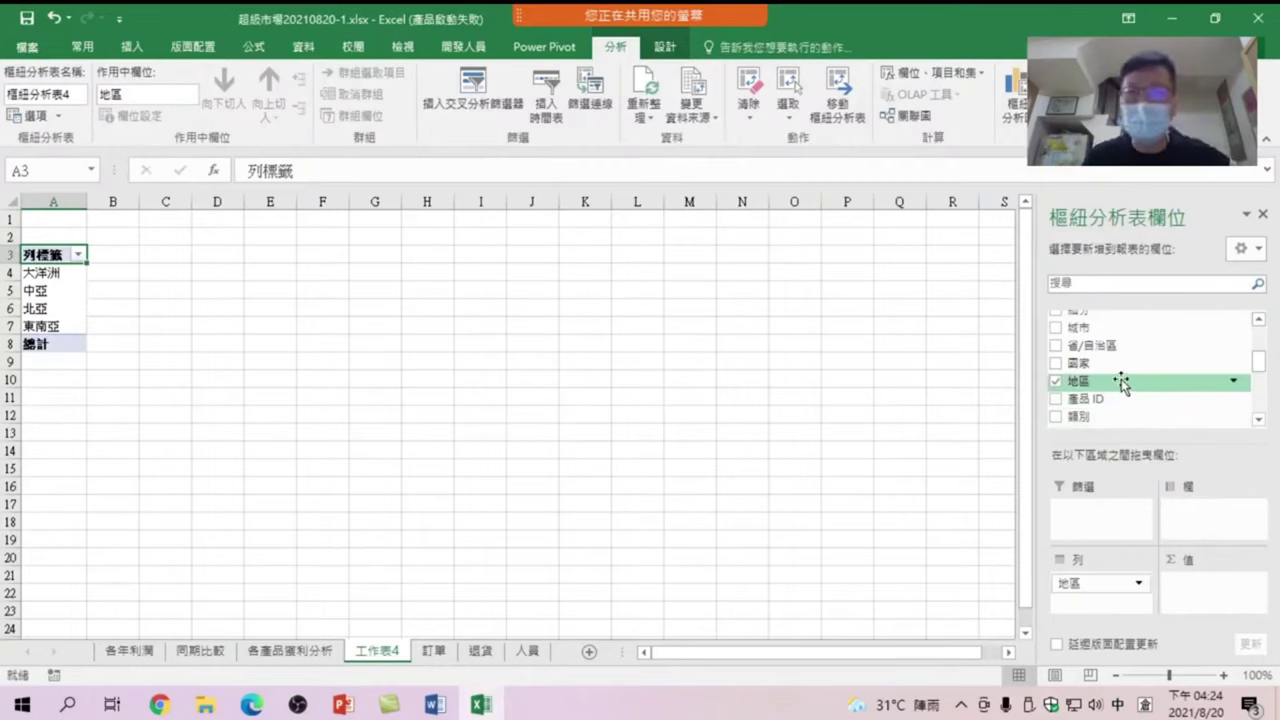
{"action": "left_click_drag", "start_coordinate": [1258, 362], "coordinate": [1258, 392]}
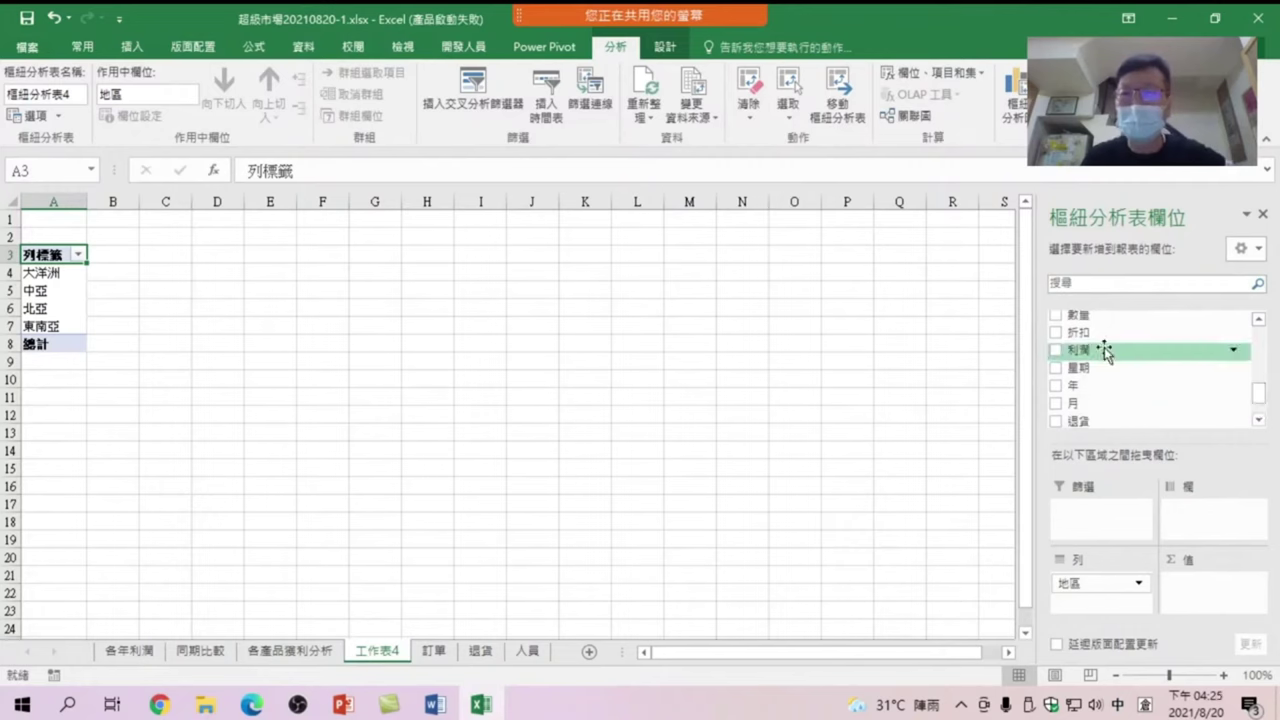
{"action": "left_click_drag", "start_coordinate": [1104, 350], "coordinate": [1212, 596]}
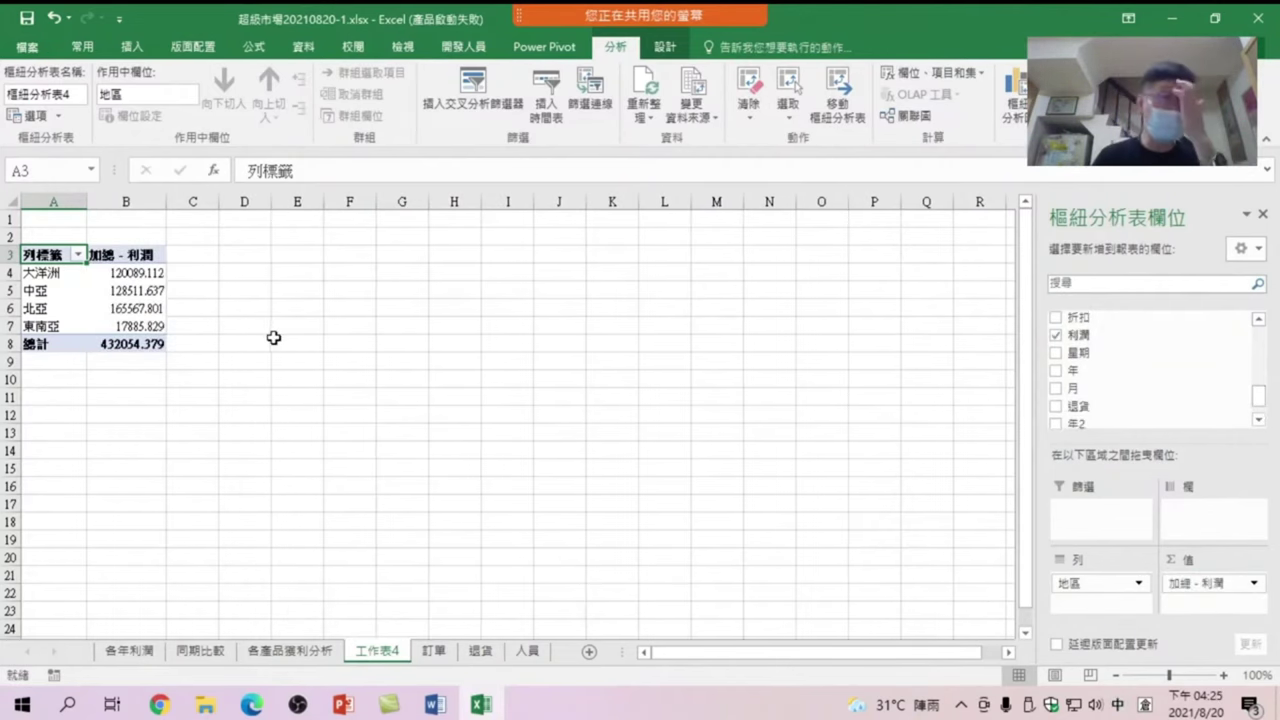
{"action": "left_click", "coordinate": [126, 272]}
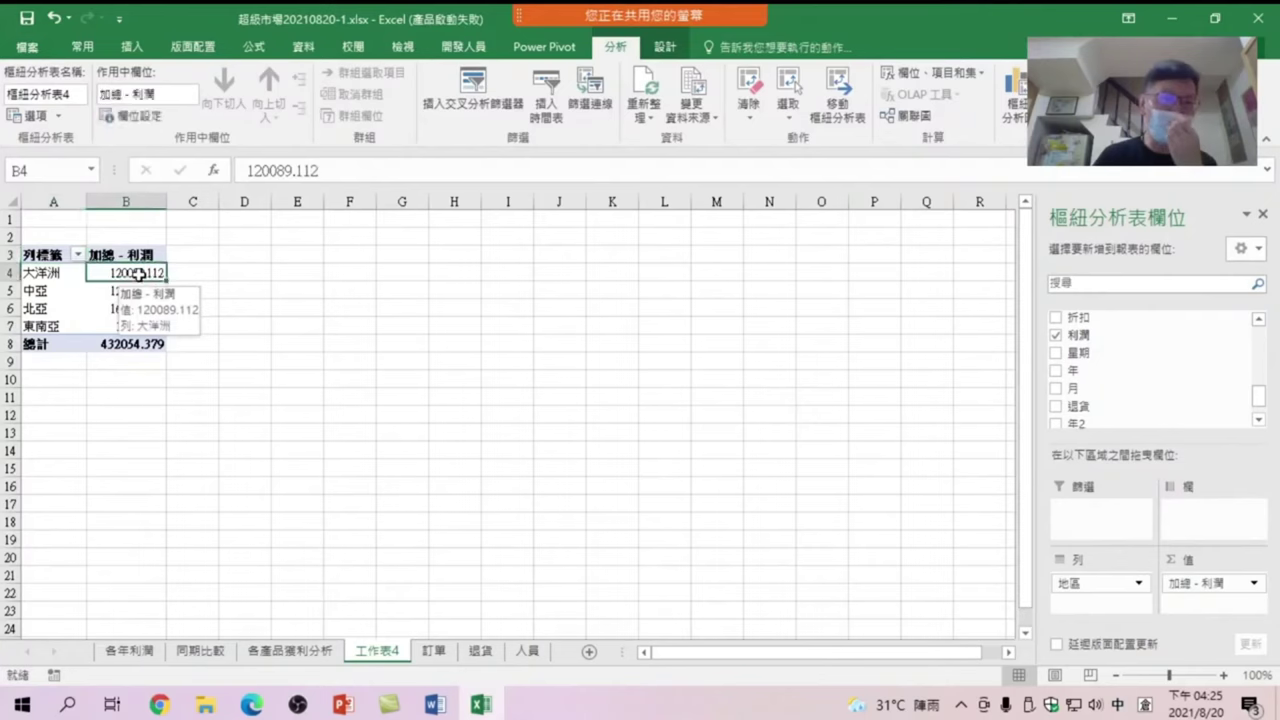
Insert a clustered column pivot chart of regional 利潤, sorted largest first, beside the pivot table
{"action": "left_click", "coordinate": [1012, 100]}
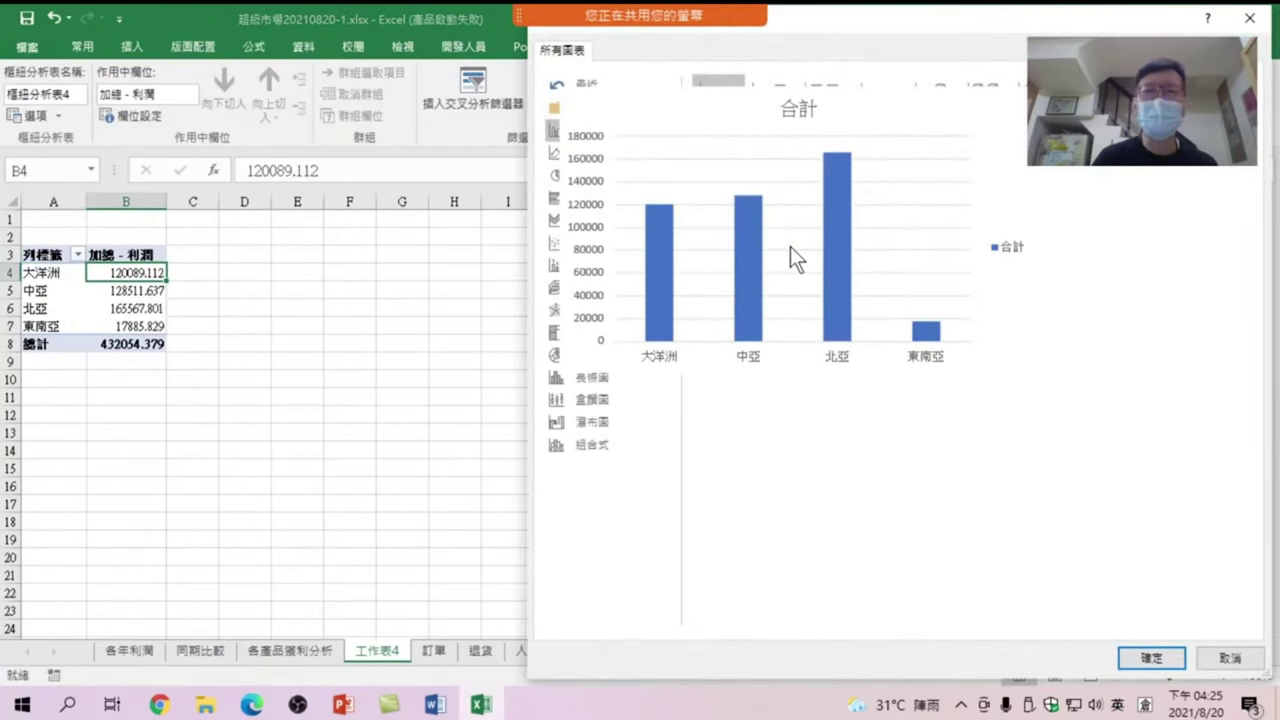
{"action": "left_click", "coordinate": [1151, 657]}
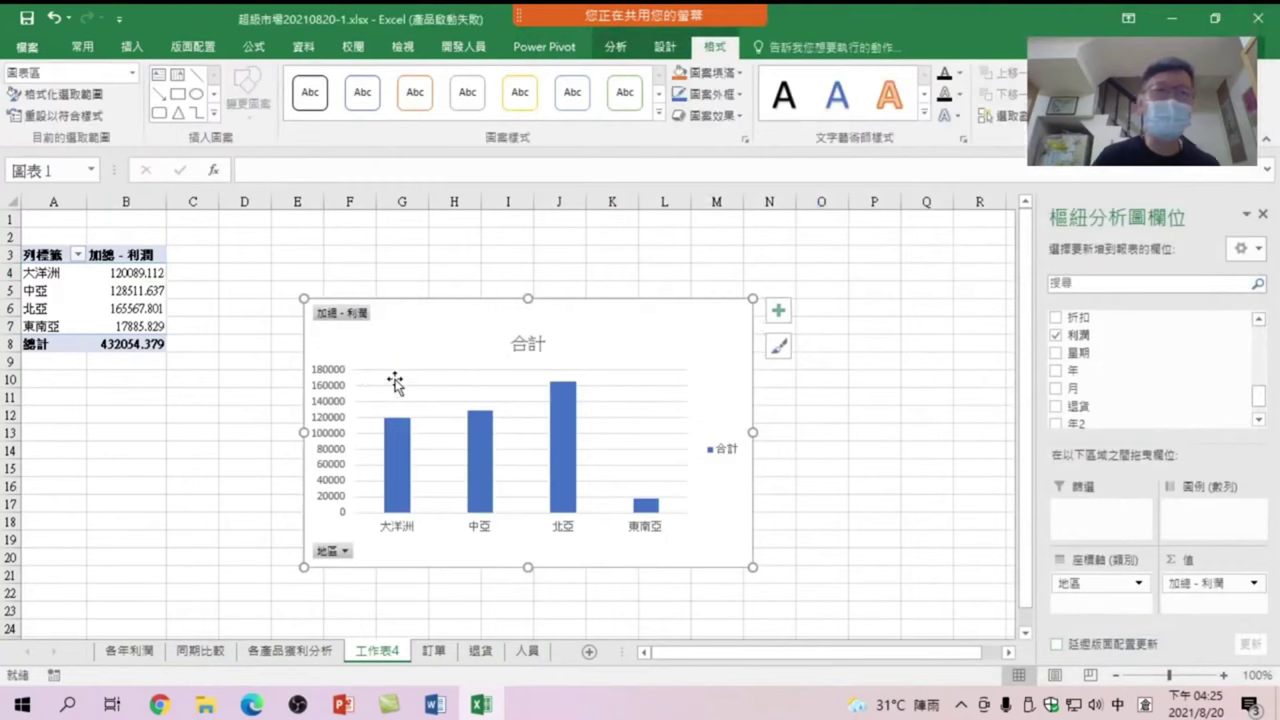
{"action": "left_click", "coordinate": [134, 277]}
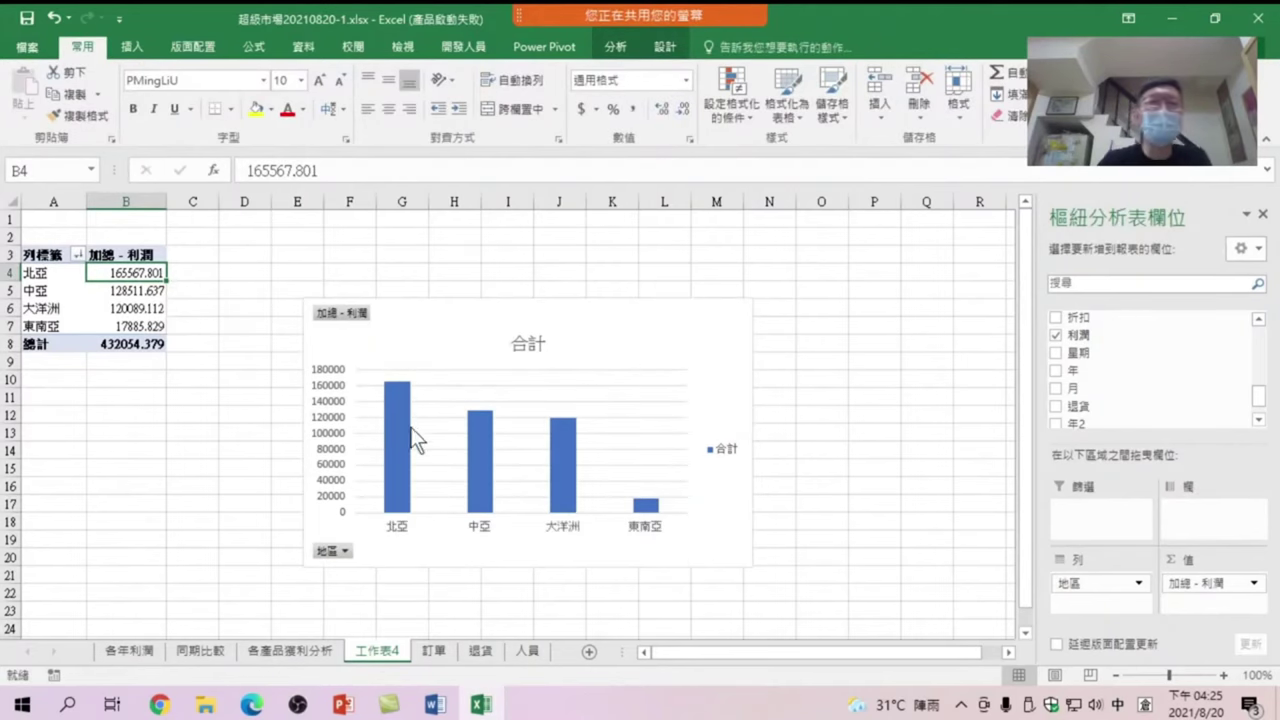
{"action": "left_click_drag", "start_coordinate": [400, 457], "coordinate": [315, 405]}
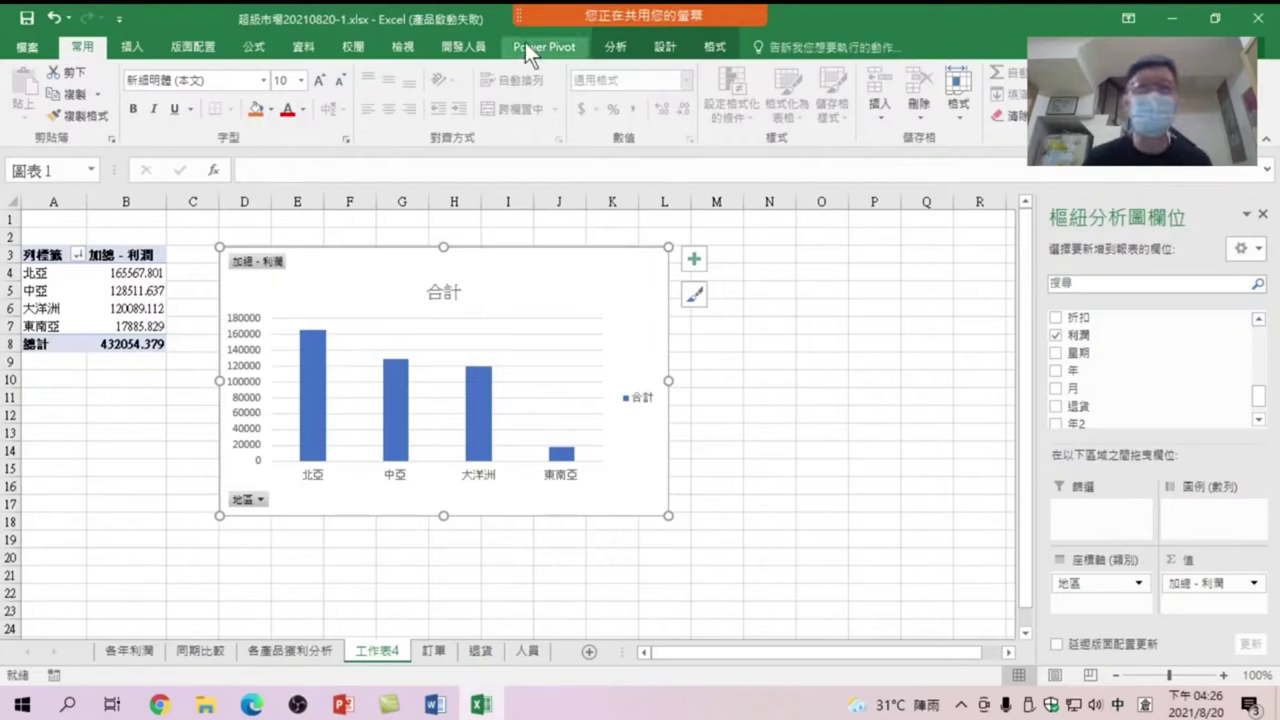
Insert 年 and 月 slicers and stack them, 年 above 月, right of the chart
{"action": "left_click", "coordinate": [617, 44]}
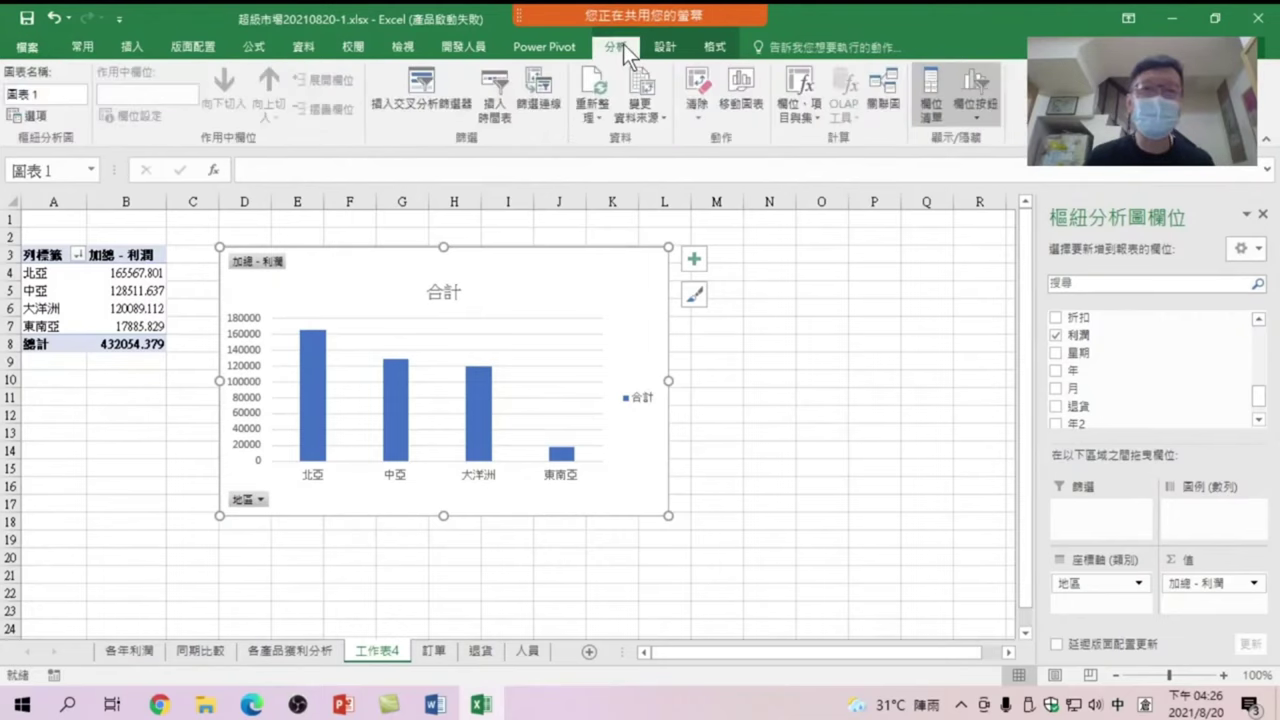
{"action": "left_click", "coordinate": [418, 88]}
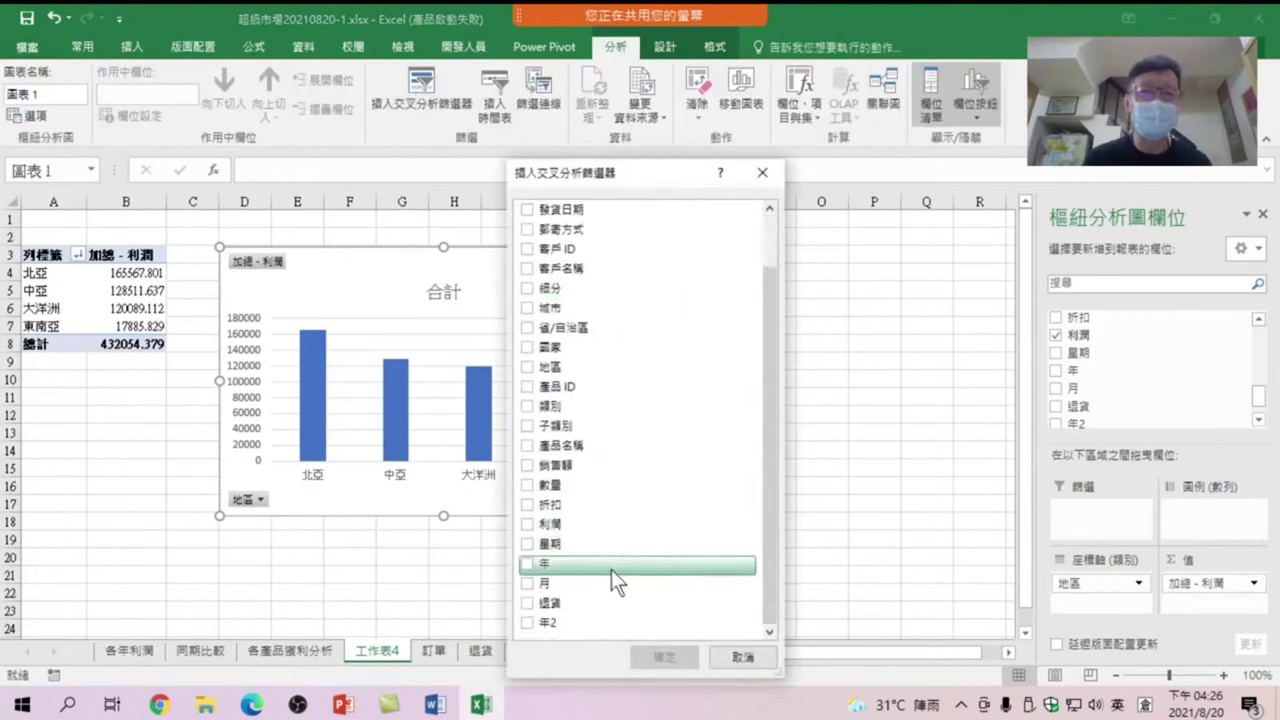
{"action": "left_click", "coordinate": [526, 564]}
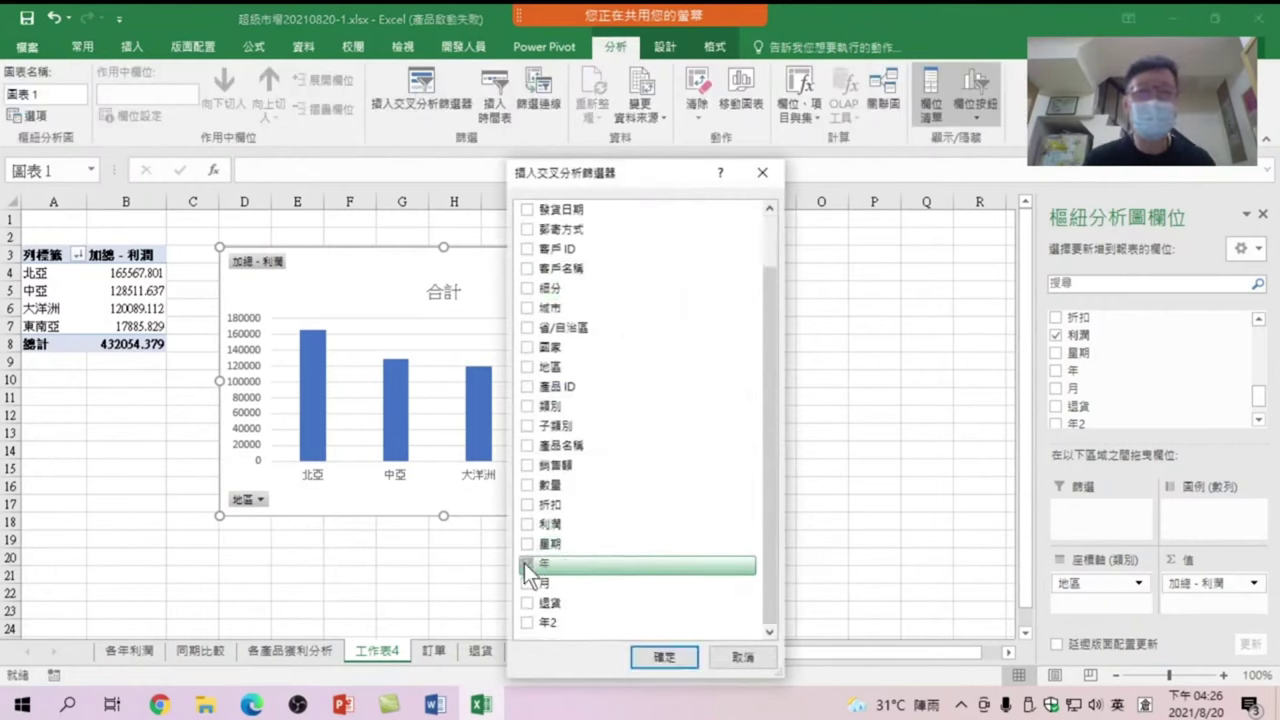
{"action": "left_click", "coordinate": [527, 583]}
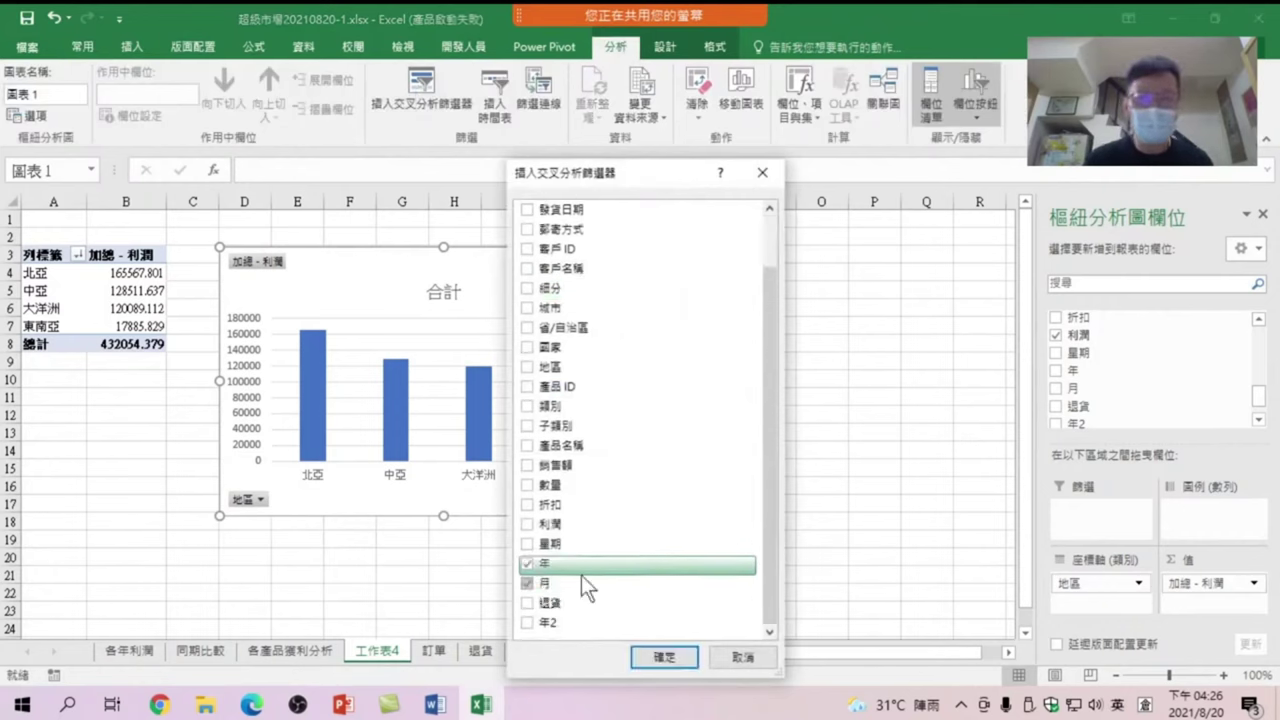
{"action": "left_click", "coordinate": [668, 658]}
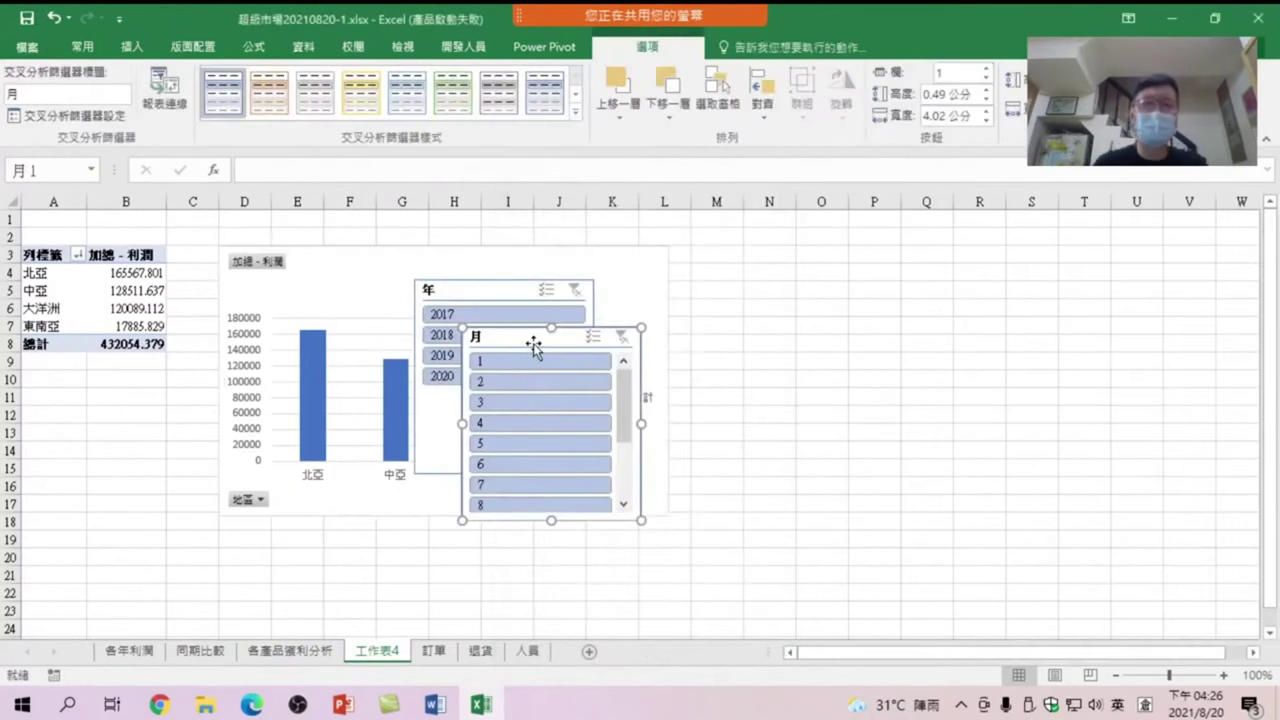
{"action": "left_click_drag", "start_coordinate": [533, 345], "coordinate": [906, 268]}
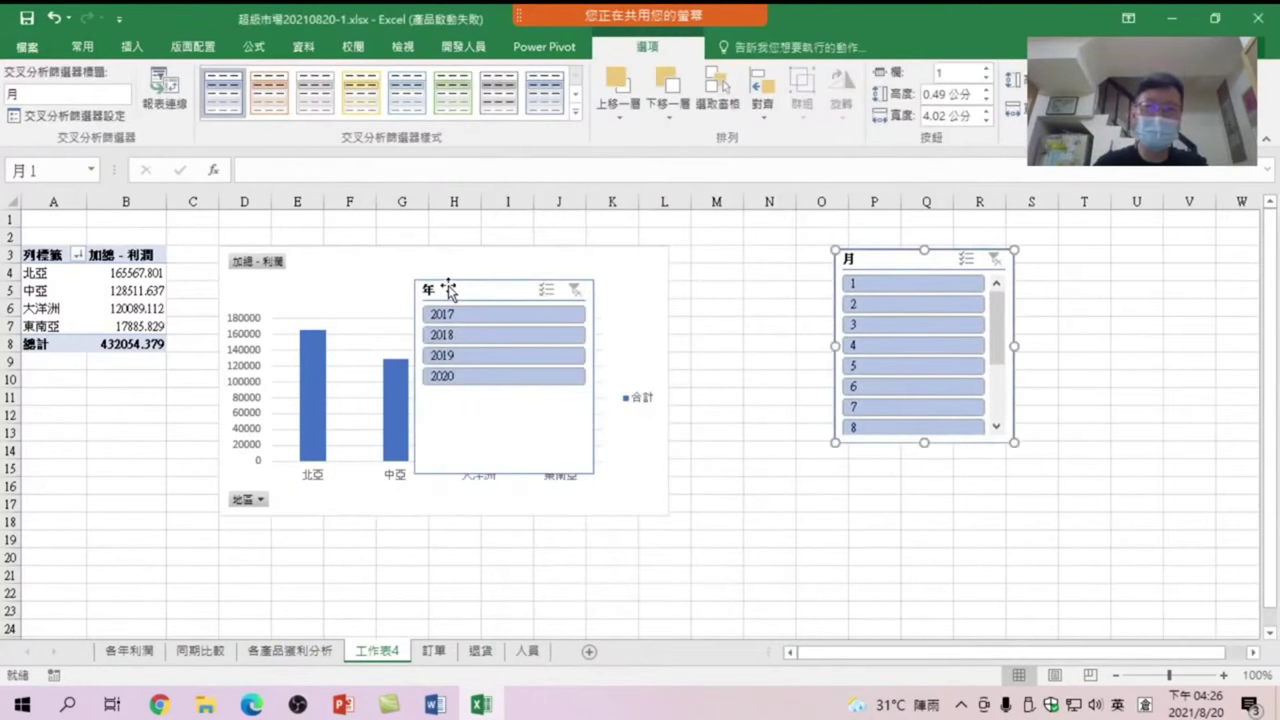
{"action": "left_click_drag", "start_coordinate": [448, 289], "coordinate": [716, 257]}
{"action": "mouse_move", "coordinate": [898, 260]}
{"action": "left_mouse_down"}
{"action": "mouse_move", "coordinate": [816, 446]}
{"action": "mouse_move", "coordinate": [749, 465]}
{"action": "left_mouse_up"}
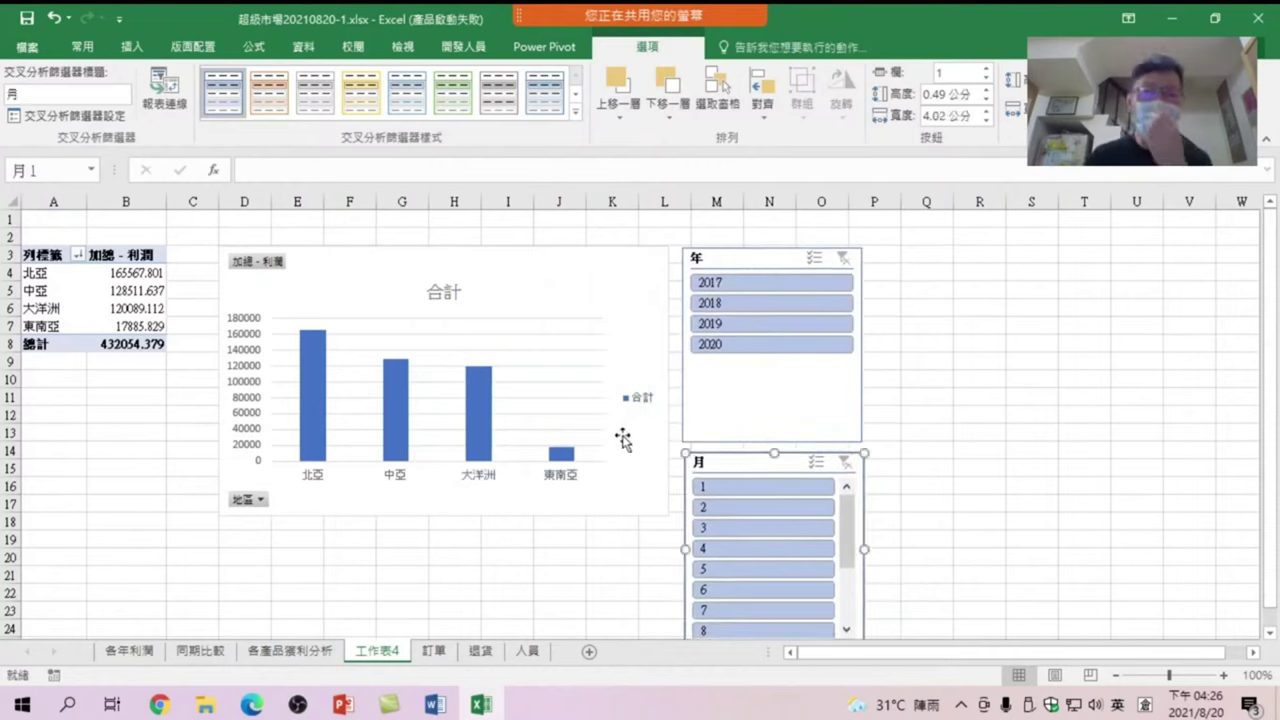
Filter regional profit to 2020, trying months 9 and 10 before settling on 11
{"action": "left_click", "coordinate": [766, 344]}
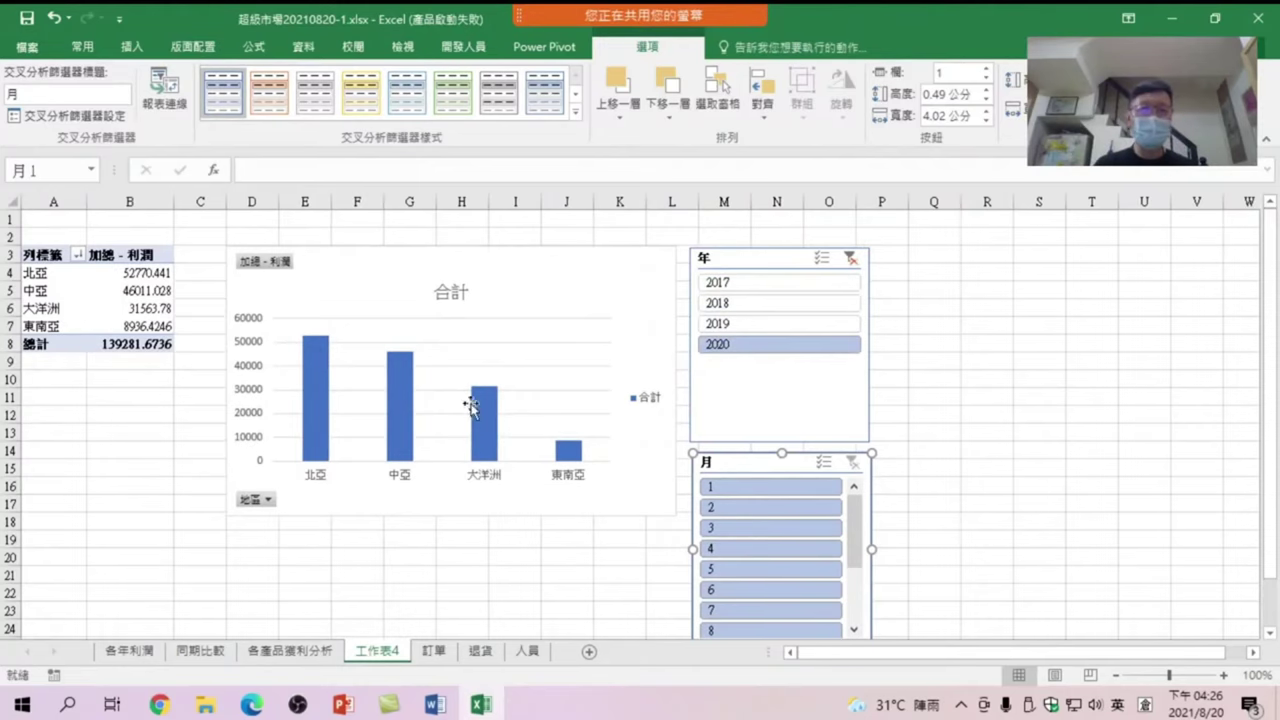
{"action": "left_click", "coordinate": [850, 259]}
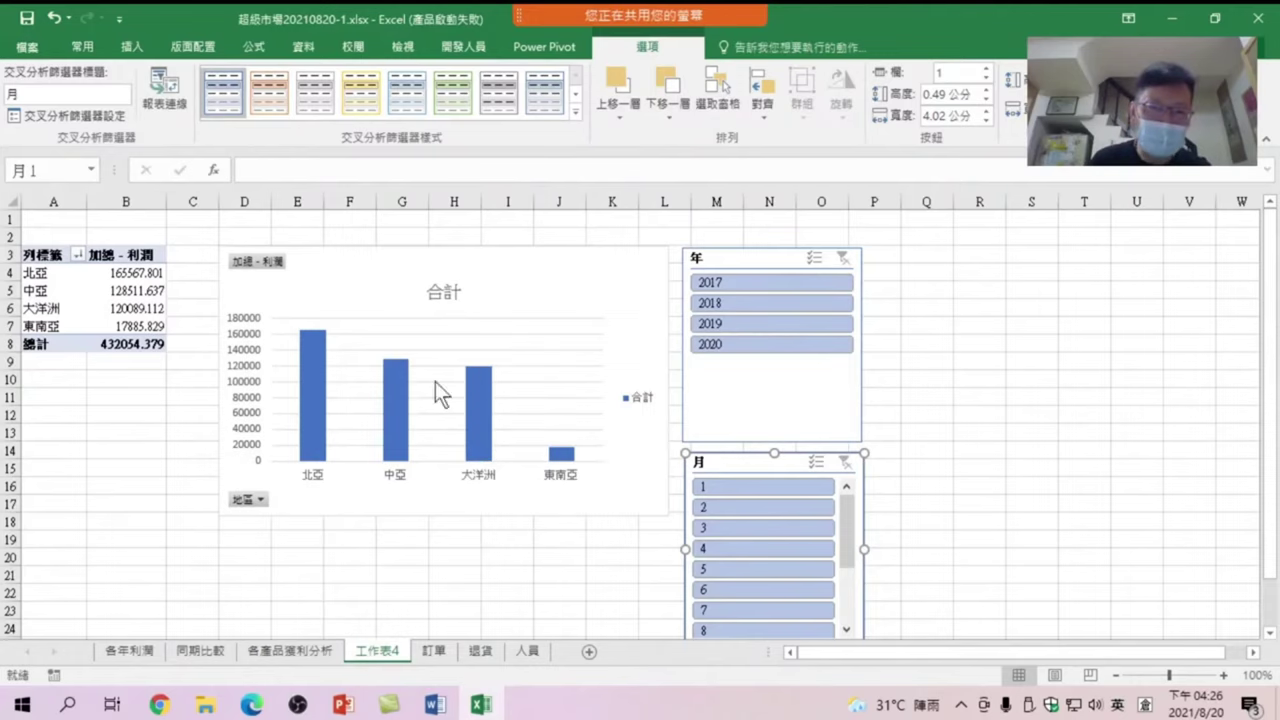
{"action": "left_click", "coordinate": [742, 344]}
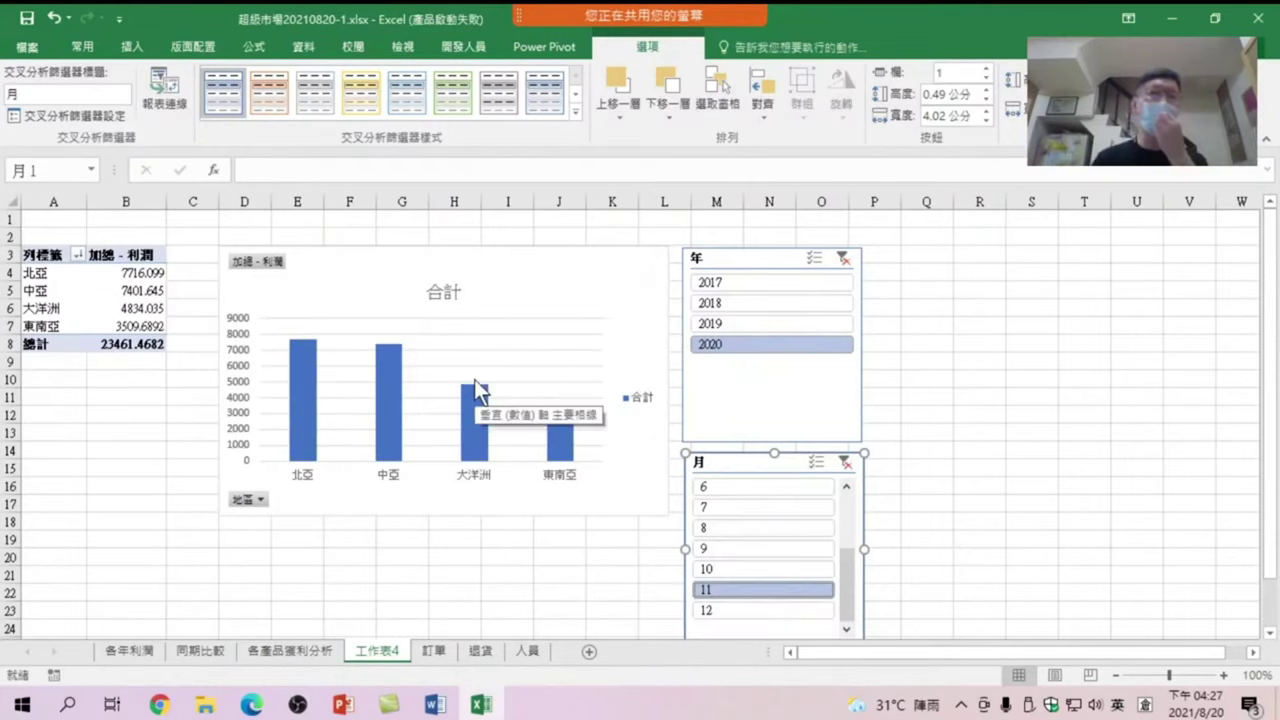
{"action": "left_click", "coordinate": [731, 344]}
{"action": "left_click", "coordinate": [725, 548]}
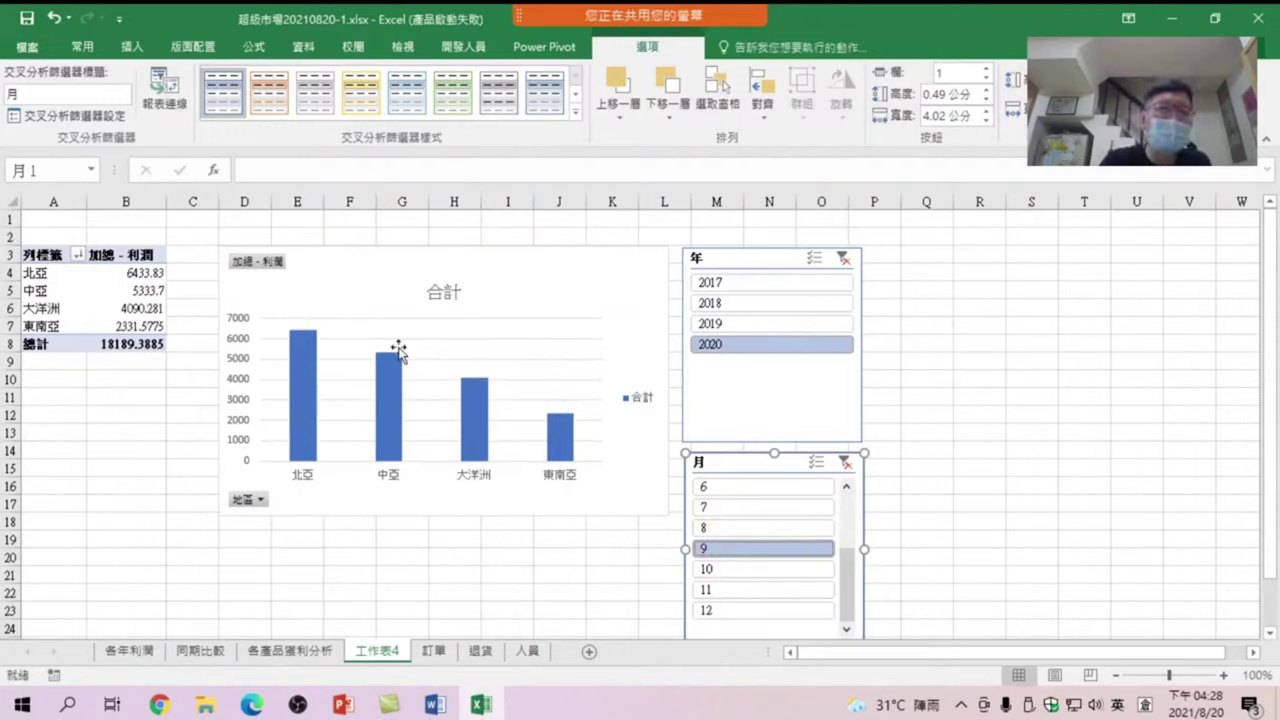
{"action": "left_click", "coordinate": [740, 569]}
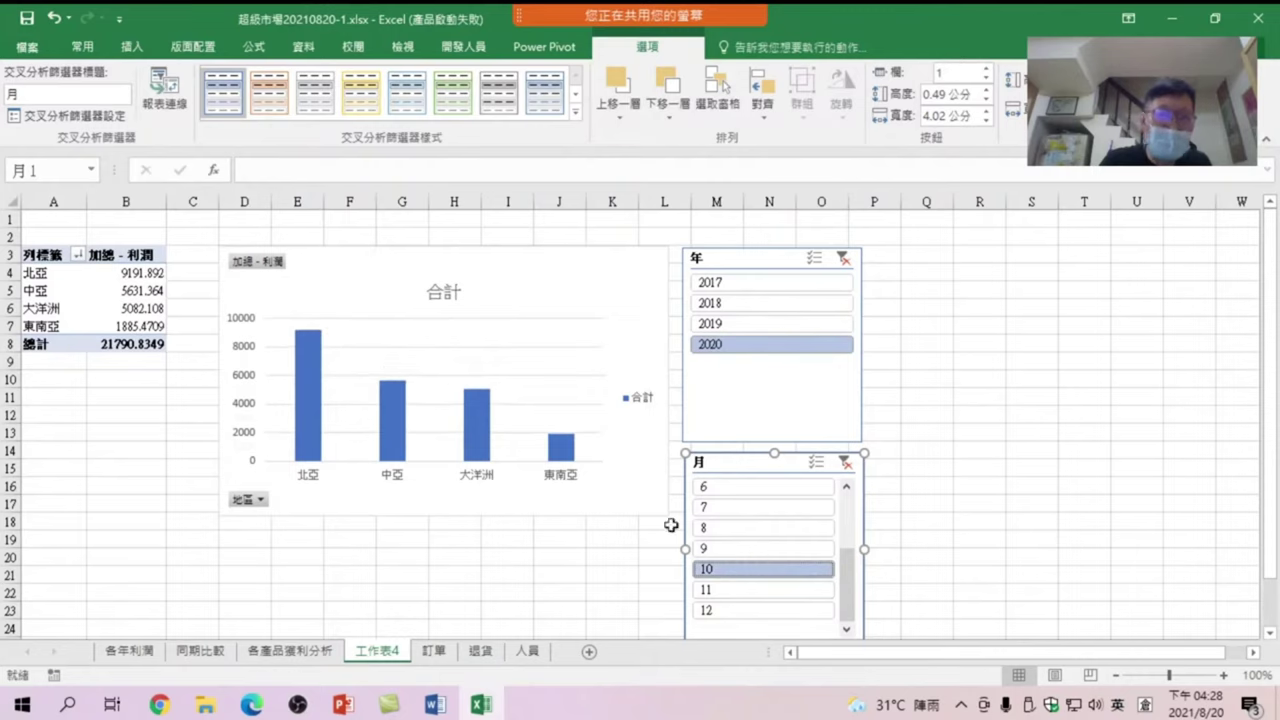
{"action": "left_click", "coordinate": [742, 591]}
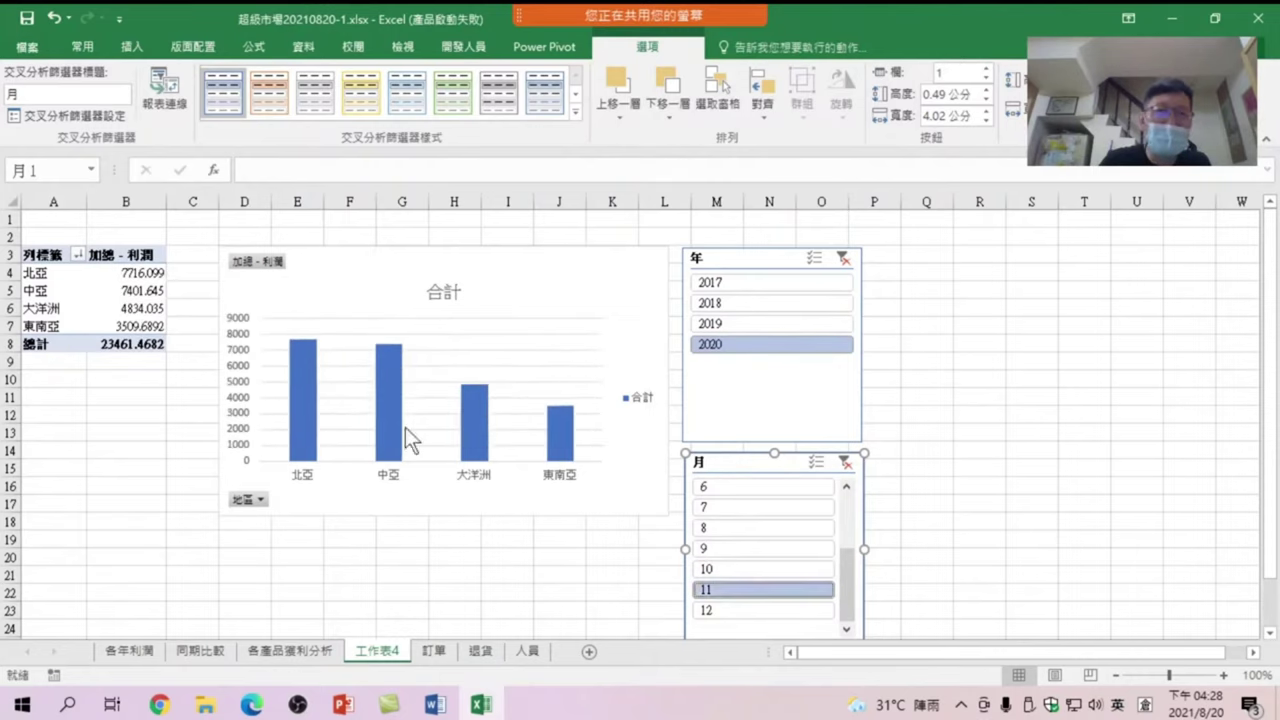